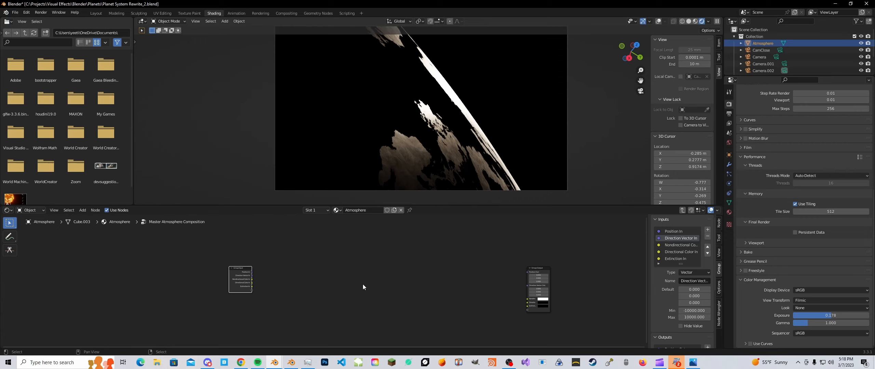
pyautogui.scroll(2, 398, 244)
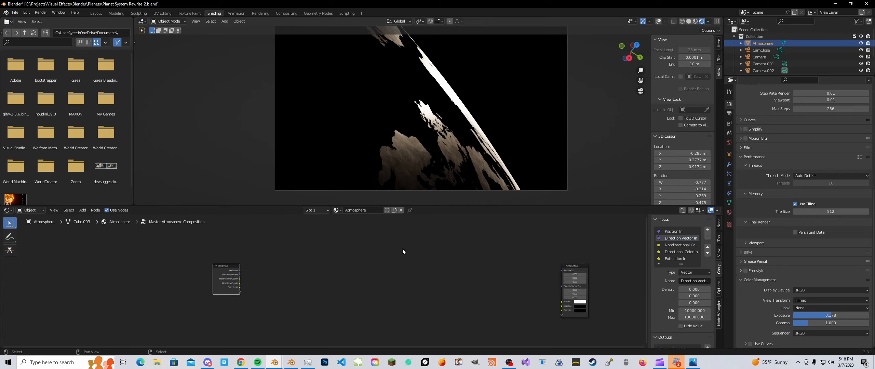
pyautogui.moveTo(567, 271); pyautogui.dragTo(563, 263)
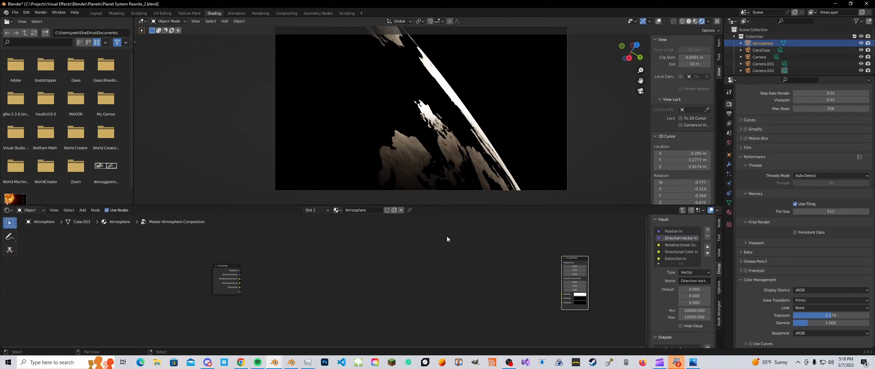
pyautogui.scroll(1, 445, 239)
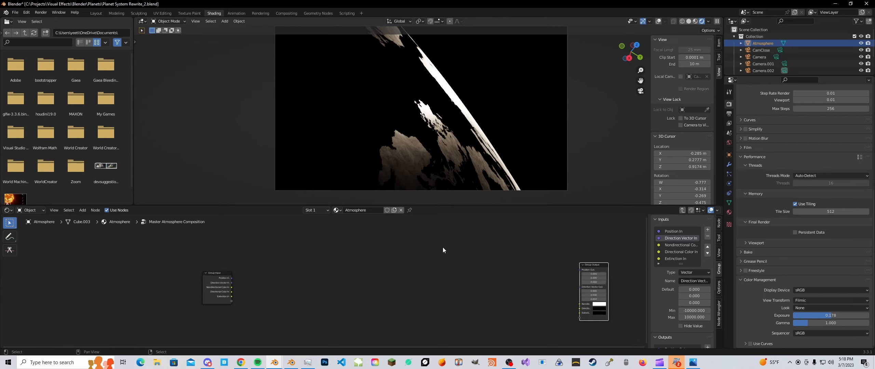
pyautogui.scroll(1, 441, 257)
pyautogui.moveTo(450, 250); pyautogui.dragTo(425, 246, button='middle')
pyautogui.scroll(1, 474, 262)
pyautogui.moveTo(475, 263); pyautogui.dragTo(487, 262, button='middle')
pyautogui.scroll(1, 480, 260)
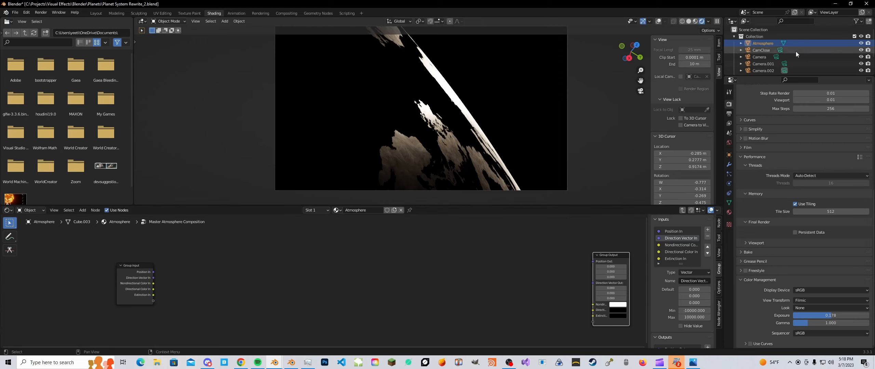
pyautogui.scroll(-1, 493, 281)
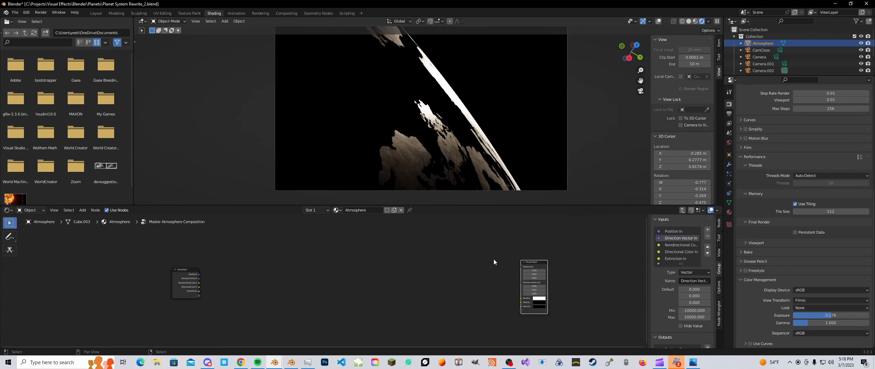
pyautogui.scroll(2, 380, 290)
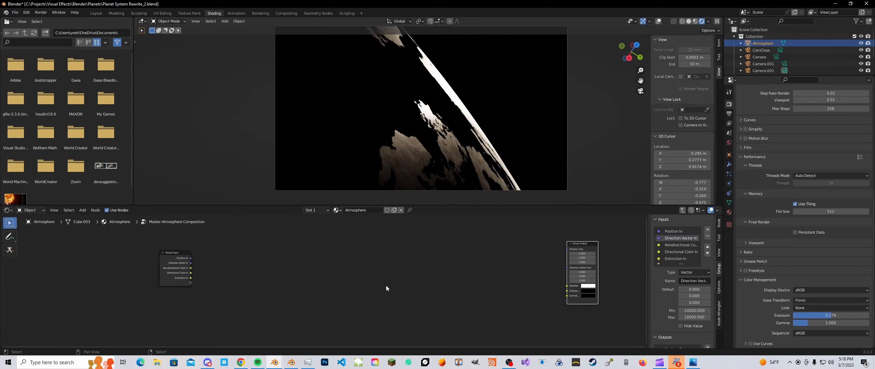
pyautogui.scroll(1, 387, 286)
pyautogui.moveTo(377, 286); pyautogui.dragTo(322, 283, button='middle')
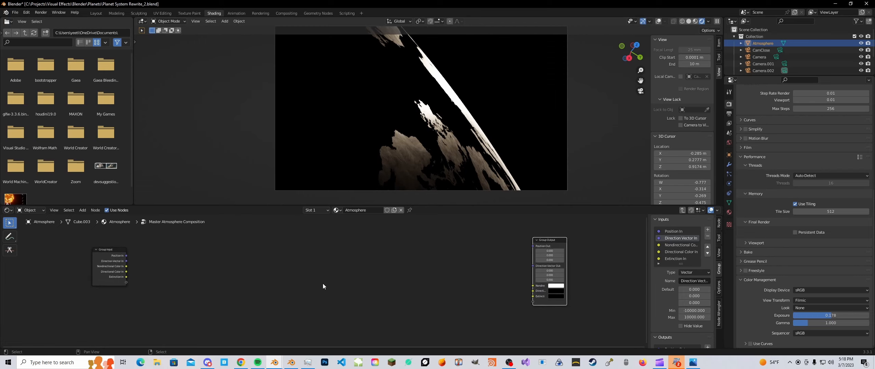
pyautogui.scroll(3, 374, 273)
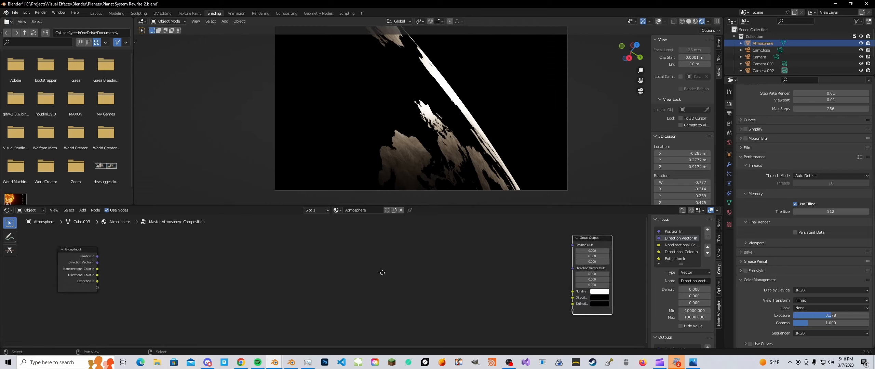
# - Add the Atmosphere Layer group node inside the Master Atmosphere Composition group
pyautogui.hotkey('shift', 'a')
pyautogui.moveTo(378, 265)
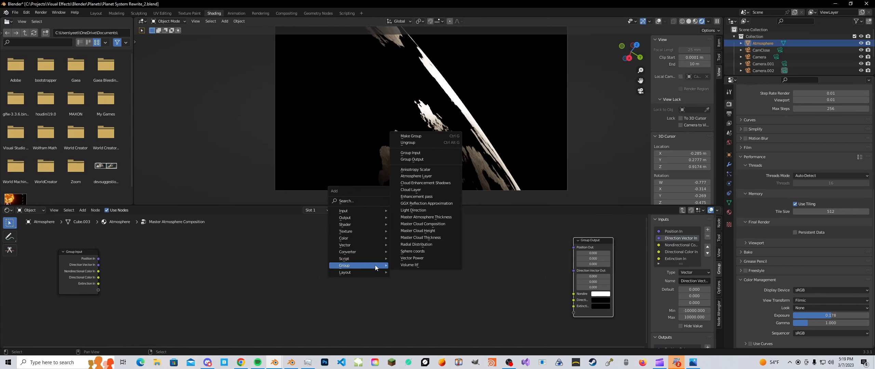
pyautogui.click(423, 176)
# - Leave the group to examine the Atmosphere material's full node tree, and re-enter Master Atmosphere Composition
pyautogui.hotkey('ctrl', 'Tab')
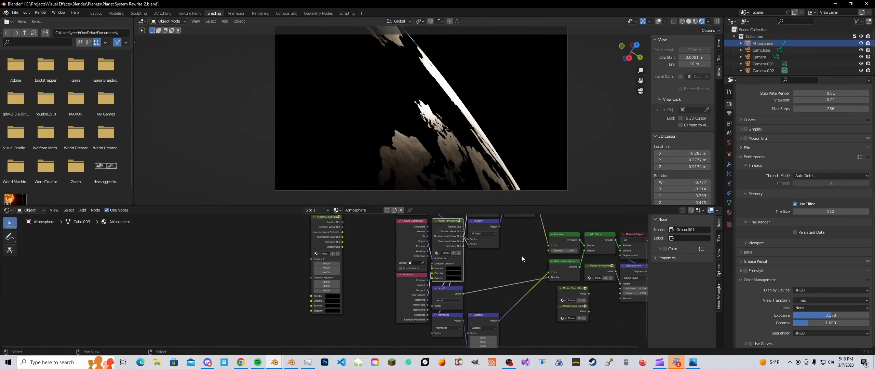
pyautogui.scroll(-2, 522, 256)
pyautogui.moveTo(521, 256); pyautogui.dragTo(458, 264, button='middle')
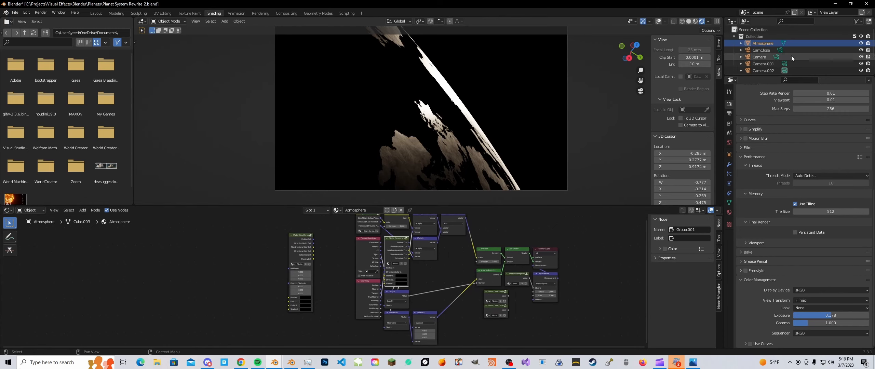
pyautogui.scroll(-1, 791, 55)
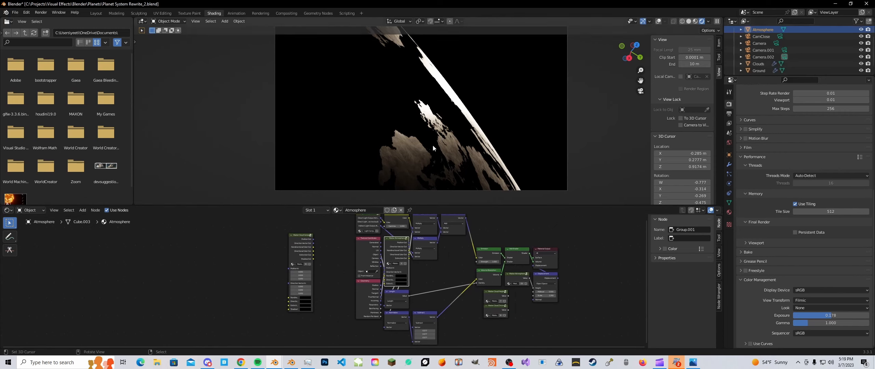
pyautogui.scroll(2, 404, 261)
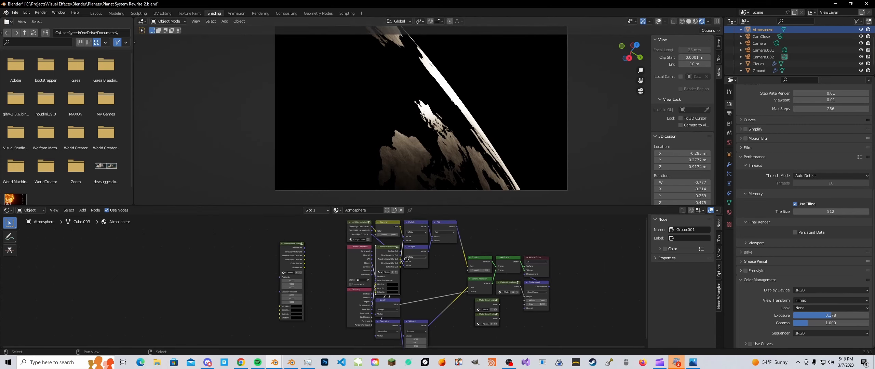
pyautogui.scroll(2, 385, 255)
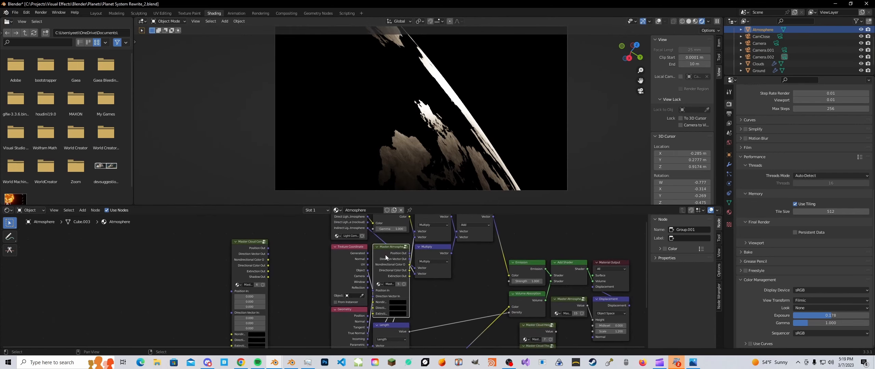
pyautogui.press('Tab')
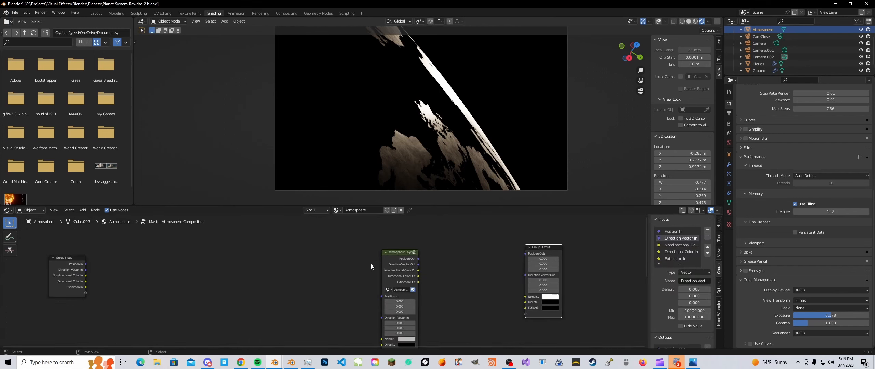
# - Widen the Atmosphere Layer node and position it between the Group Input and Group Output nodes
pyautogui.moveTo(392, 263)
pyautogui.mouseDown()
pyautogui.moveTo(368, 242)
pyautogui.moveTo(429, 256)
pyautogui.moveTo(392, 249)
pyautogui.moveTo(393, 259)
pyautogui.mouseUp()
pyautogui.moveTo(394, 259); pyautogui.dragTo(400, 248, button='middle')
pyautogui.scroll(-1, 400, 249)
pyautogui.click(112, 255)
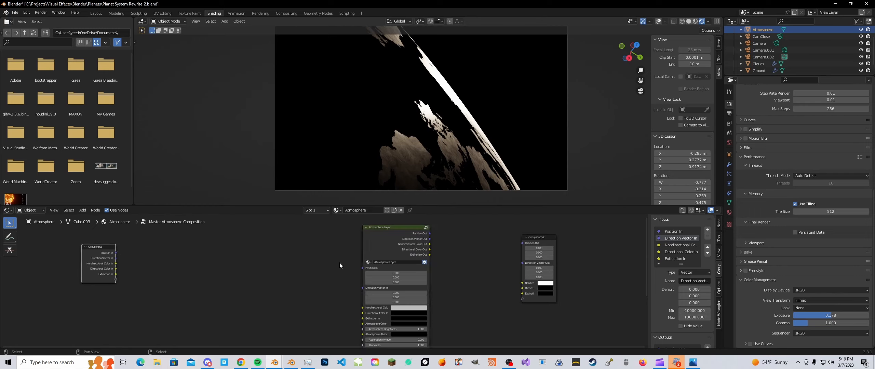
pyautogui.click(362, 268)
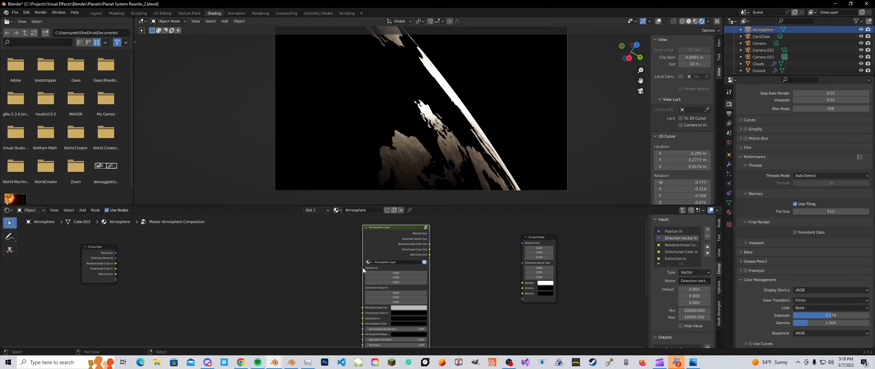
pyautogui.click(532, 244)
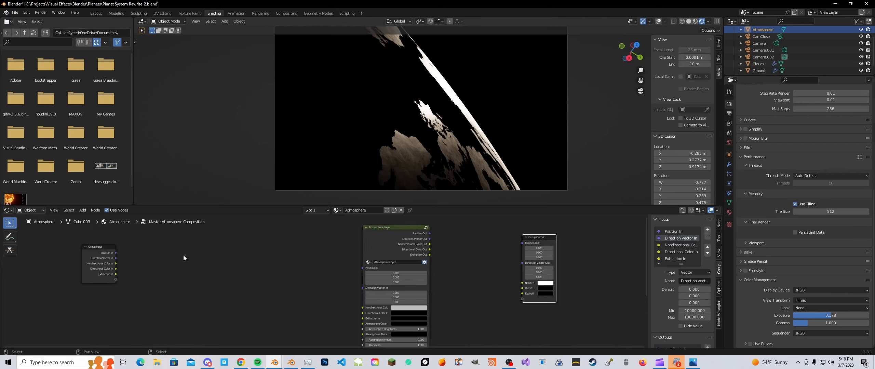
# - Bring Group Input beside Atmosphere Layer and connect its Position, Direction Vector, Nondirectional Color, Directional Color and Extinction sockets to the matching inputs
pyautogui.moveTo(102, 256); pyautogui.dragTo(365, 268)
pyautogui.moveTo(391, 241); pyautogui.dragTo(410, 222)
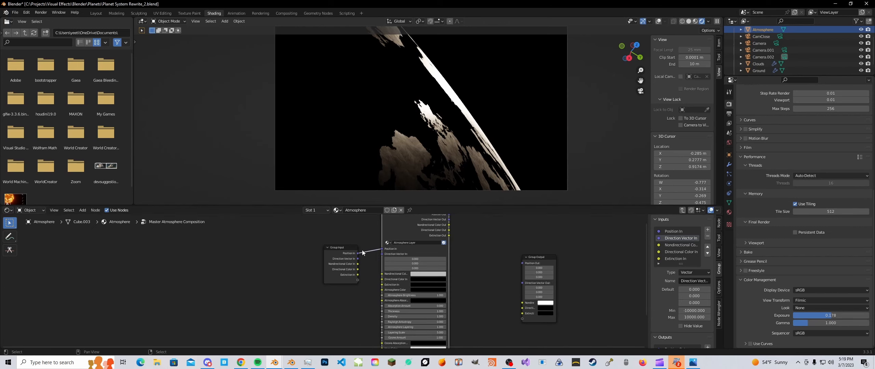
pyautogui.moveTo(358, 259); pyautogui.dragTo(382, 270)
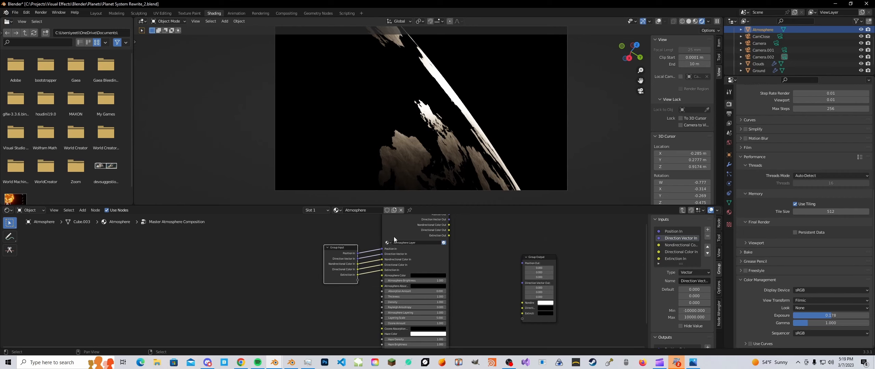
pyautogui.moveTo(394, 237); pyautogui.dragTo(392, 246)
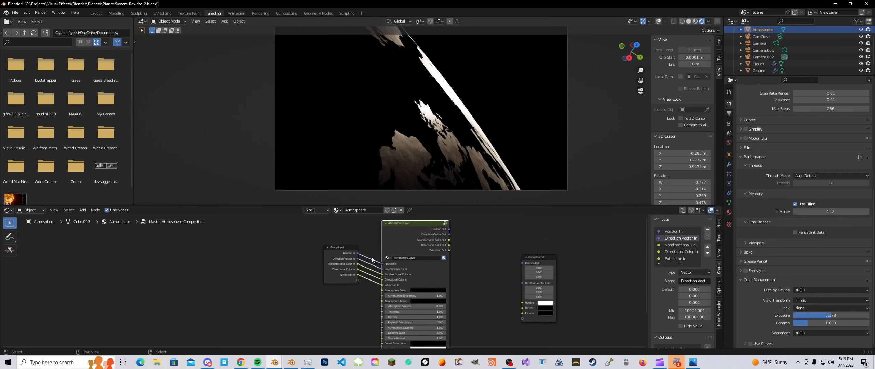
# - Try chaining a duplicate Atmosphere Layer after the first one by linking Position Out to Position In, and delete the duplicate
pyautogui.moveTo(472, 274); pyautogui.dragTo(424, 282, button='middle')
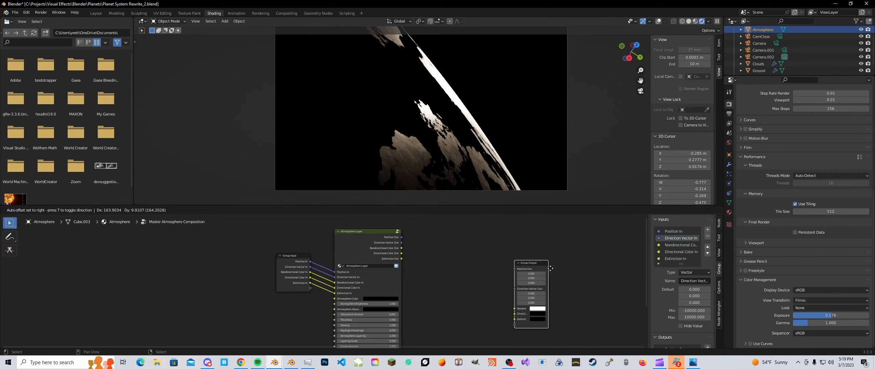
pyautogui.hotkey('shift', 'd')
pyautogui.click(463, 241)
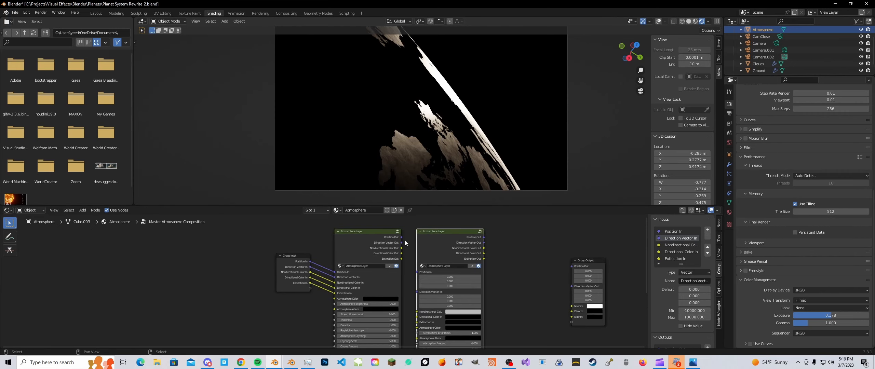
pyautogui.moveTo(401, 237); pyautogui.dragTo(417, 272)
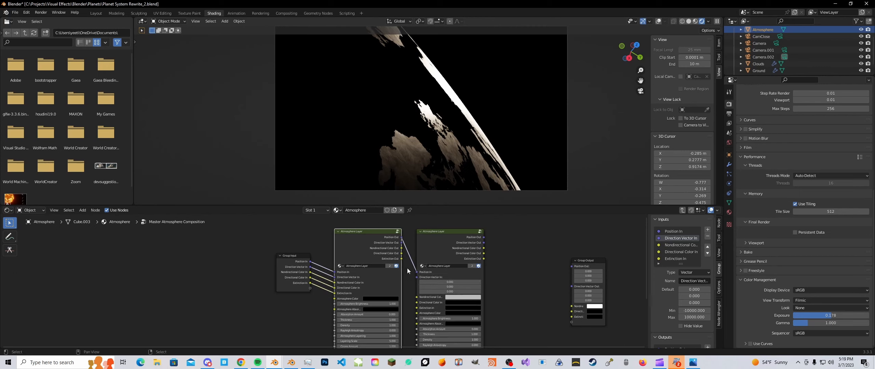
pyautogui.click(435, 239)
pyautogui.press('x')
pyautogui.moveTo(393, 236); pyautogui.dragTo(474, 252)
pyautogui.rightClick(473, 252)
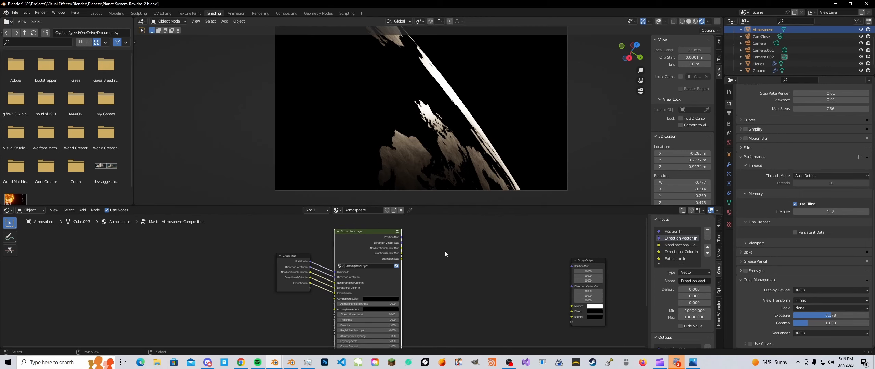
# - Connect all five Atmosphere Layer outputs to the matching Group Output sockets and place Group Output right beside the layer node
pyautogui.moveTo(402, 238); pyautogui.dragTo(571, 272)
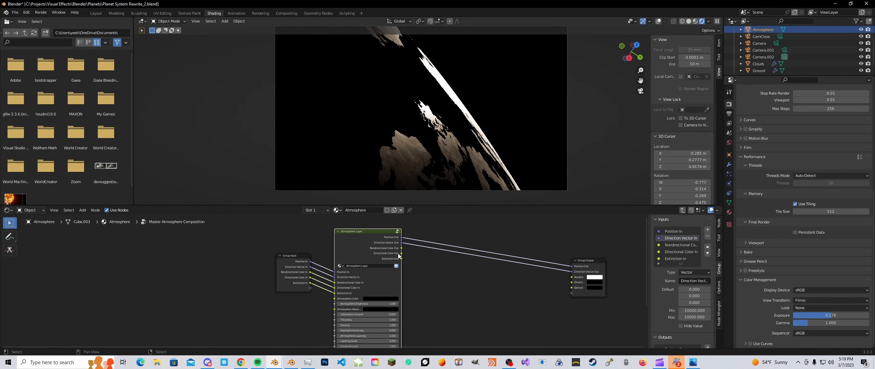
pyautogui.moveTo(402, 251); pyautogui.dragTo(572, 288)
pyautogui.moveTo(586, 267); pyautogui.dragTo(422, 239)
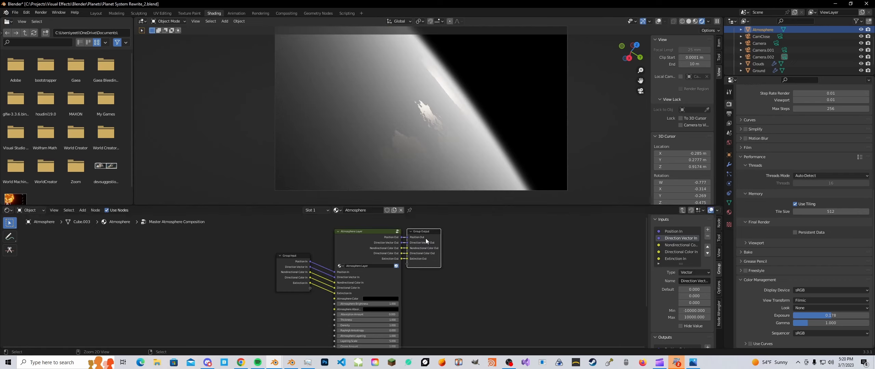
# - Examine the Atmosphere Layer node's settings, from Atmosphere Color down to the haze and Sun Glow parameters
pyautogui.scroll(-1, 421, 239)
pyautogui.scroll(1, 408, 250)
pyautogui.keyDown('shift'); pyautogui.scroll(-3, 398, 262); pyautogui.keyUp('shift')
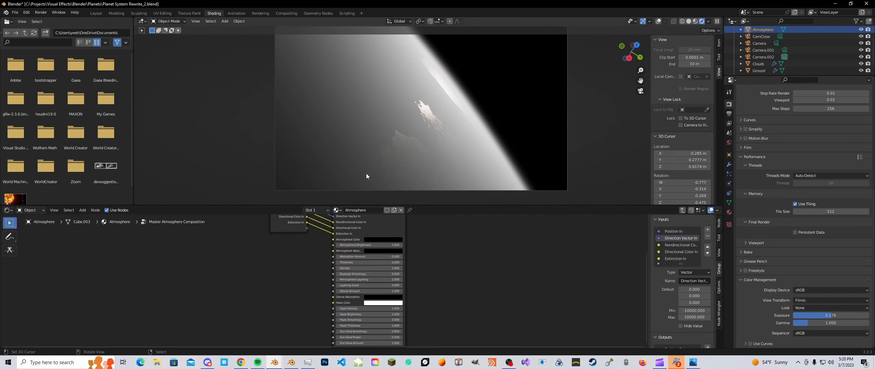
pyautogui.scroll(3, 338, 265)
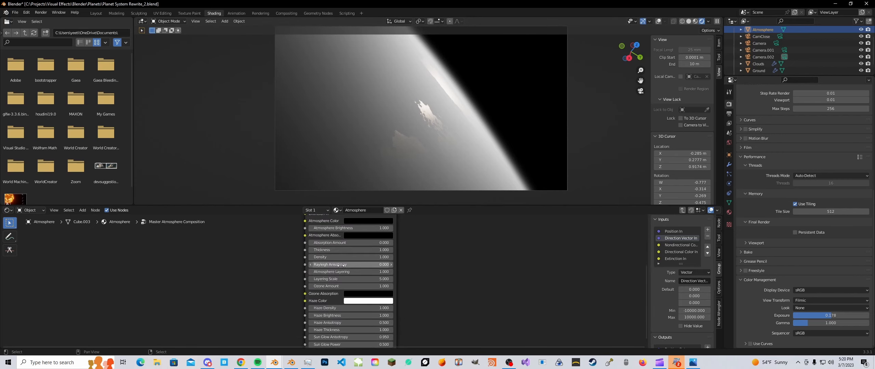
pyautogui.scroll(-2, 338, 266)
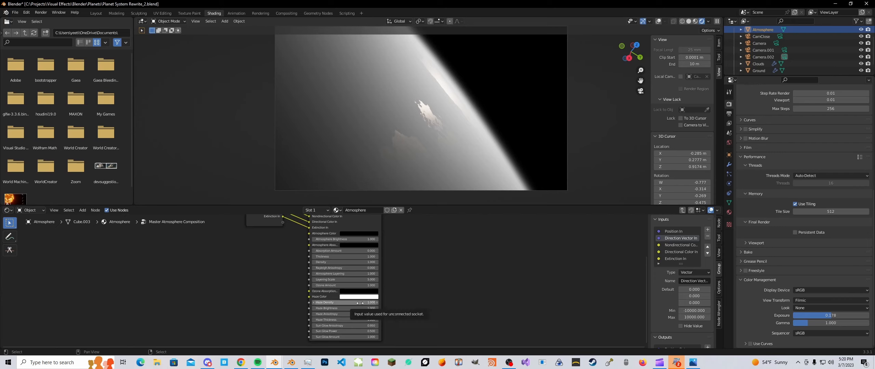
pyautogui.scroll(-2, 359, 286)
pyautogui.moveTo(356, 275); pyautogui.dragTo(366, 293, button='middle')
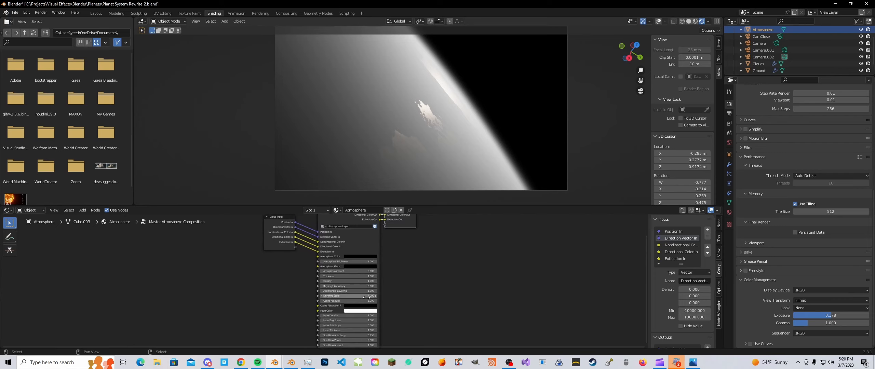
pyautogui.scroll(3, 363, 287)
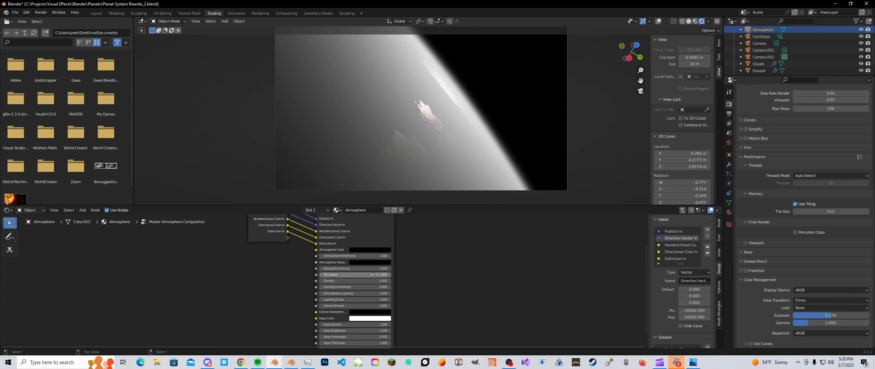
pyautogui.moveTo(377, 301); pyautogui.dragTo(364, 283, button='middle')
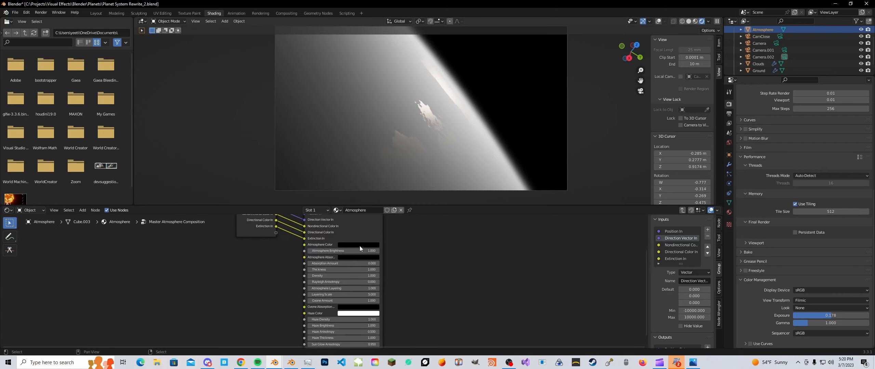
# - Set the Atmosphere Layer node's Haze Density to 0
pyautogui.click(351, 319)
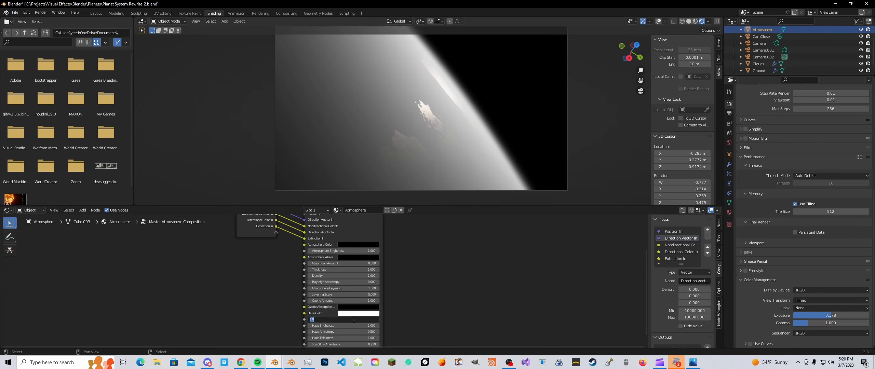
pyautogui.write('0')
pyautogui.press('Return')
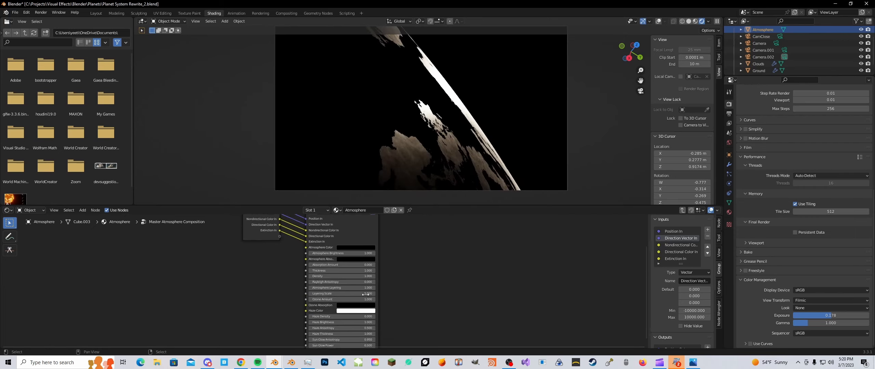
# - Change the Atmosphere Layer node's Atmosphere Color from black to a bright, saturated blue
pyautogui.scroll(-1, 340, 325)
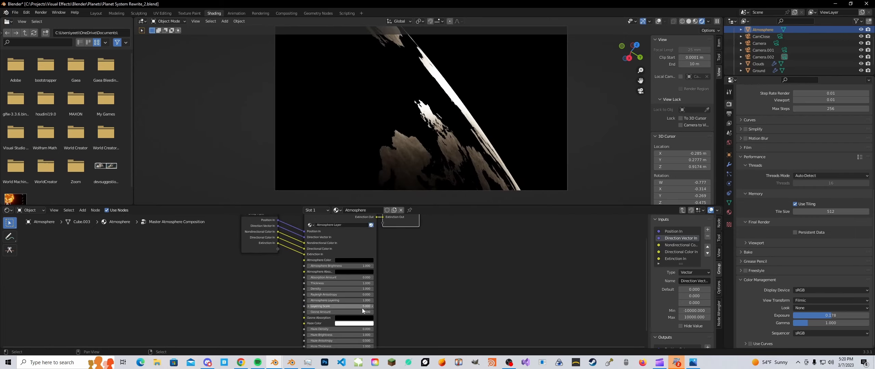
pyautogui.click(352, 261)
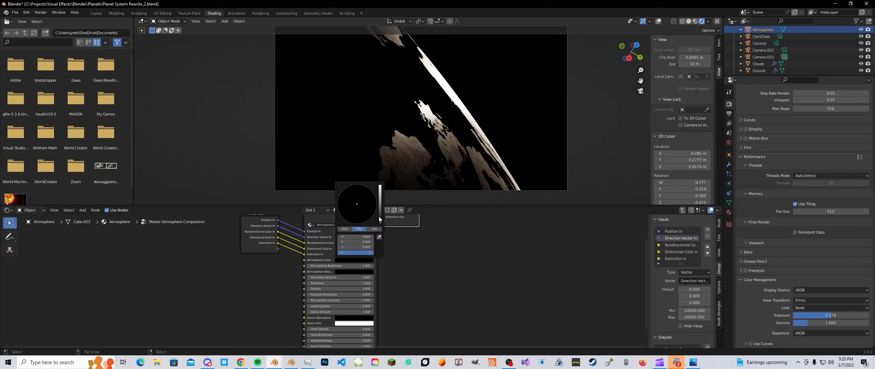
pyautogui.moveTo(381, 221); pyautogui.dragTo(380, 187)
pyautogui.click(369, 192)
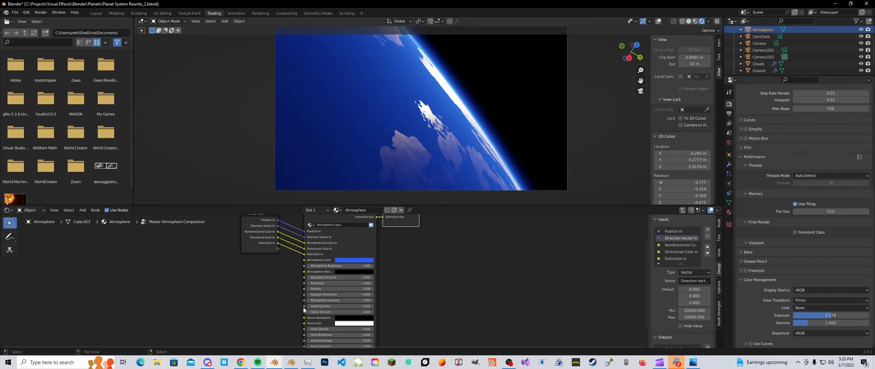
# - Set the Atmosphere Layer node's Layering Scale to 0.5
pyautogui.moveTo(304, 307); pyautogui.dragTo(312, 295, button='middle')
pyautogui.scroll(3, 404, 291)
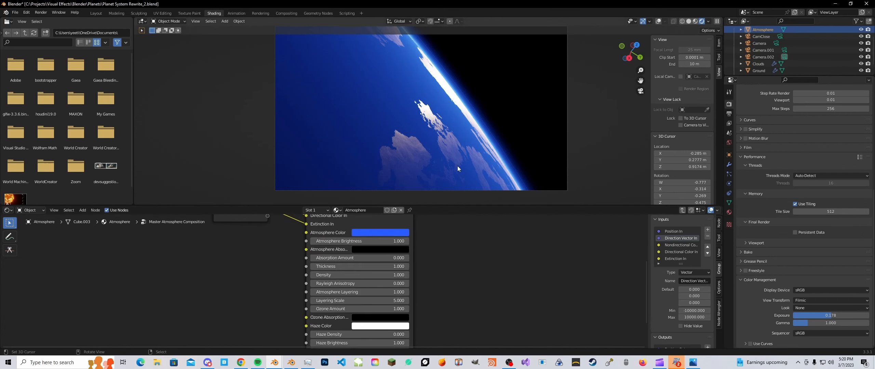
pyautogui.click(399, 292)
pyautogui.press('Tab')
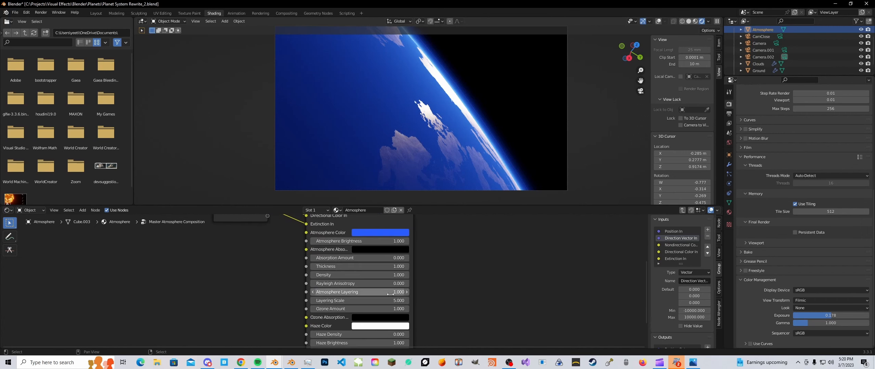
pyautogui.write('0.5')
pyautogui.press('Return')
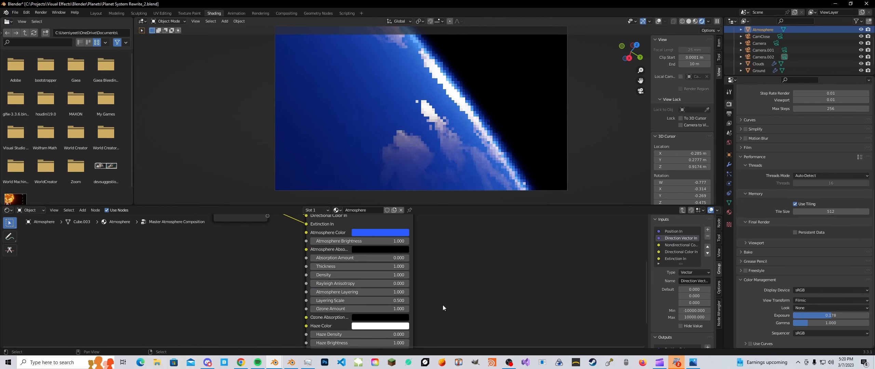
# - Try an Atmosphere Layering of 0 on the Atmosphere Layer node, and set it to 0.3
pyautogui.click(393, 292)
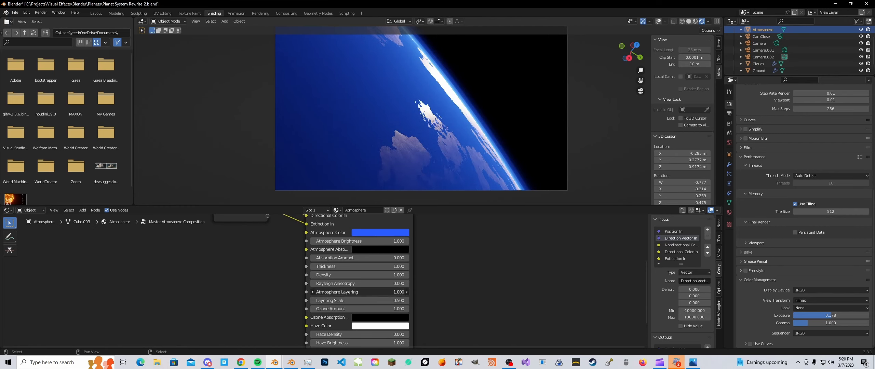
pyautogui.write('0')
pyautogui.press('Return')
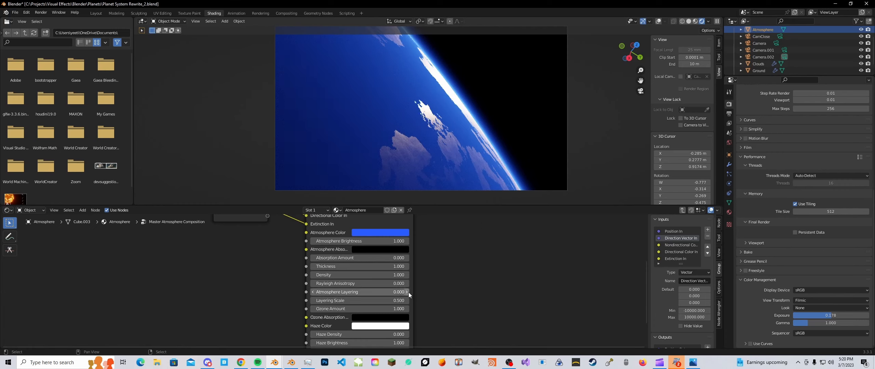
pyautogui.click(393, 293)
pyautogui.write('0.3')
pyautogui.press('Return')
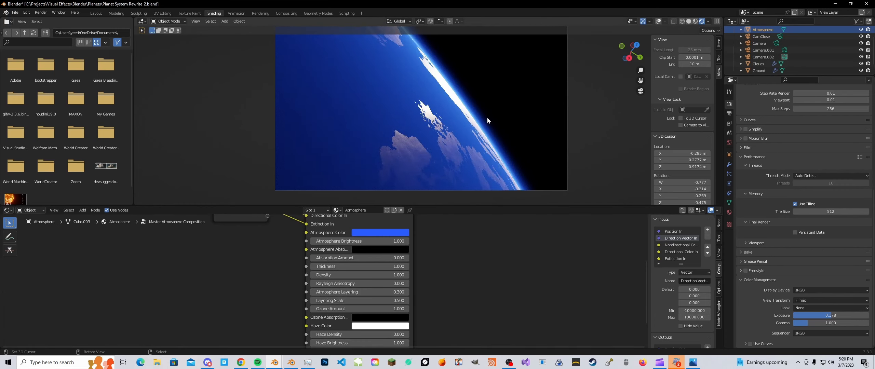
# - Try raising Atmosphere Layering to about 10.1, undo that change, and raise the value to 0.4 instead
pyautogui.moveTo(388, 290); pyautogui.dragTo(423, 290)
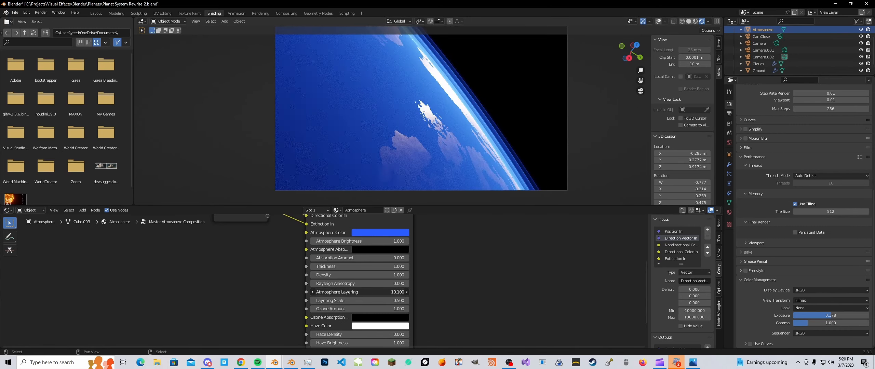
pyautogui.hotkey('ctrl', 'z')
pyautogui.click(393, 292)
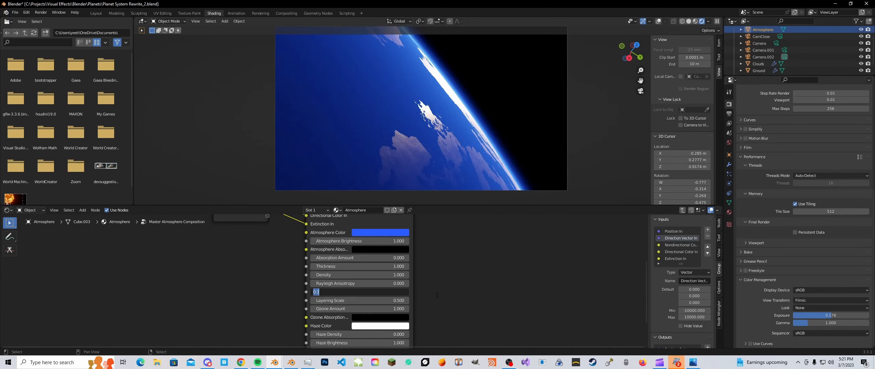
pyautogui.click(414, 292)
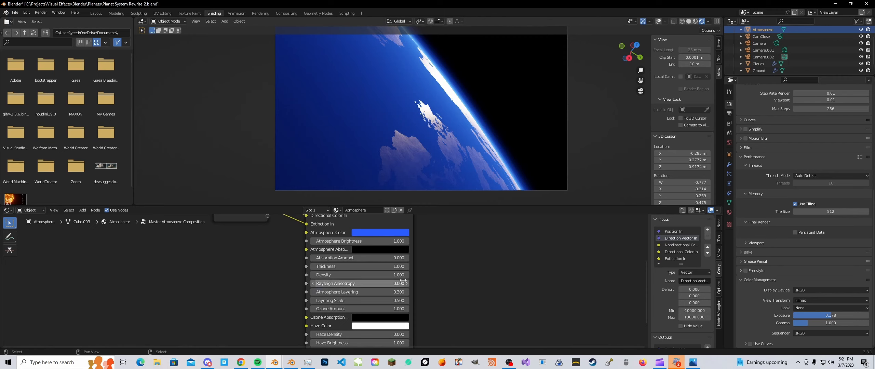
pyautogui.click(404, 292)
# - Try a Rayleigh Anisotropy of 0.9 on the Atmosphere Layer node, and set it to 0.4
pyautogui.scroll(2, 389, 283)
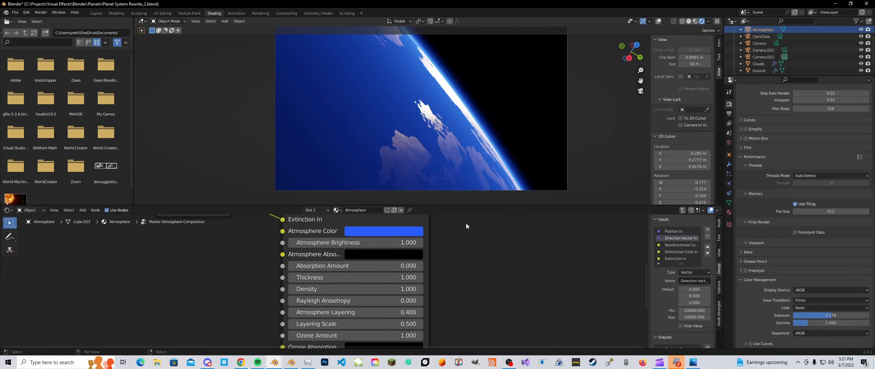
pyautogui.click(384, 302)
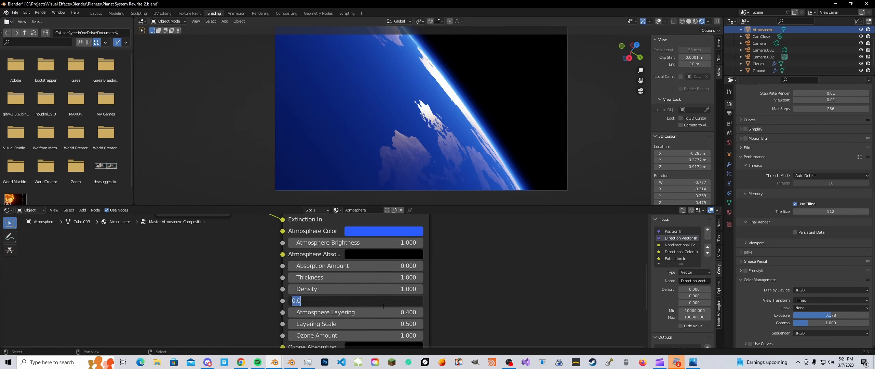
pyautogui.write('0.9')
pyautogui.press('Return')
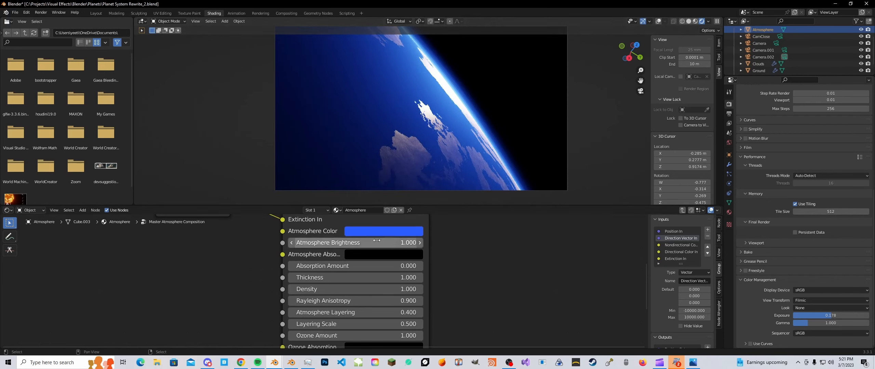
pyautogui.click(392, 299)
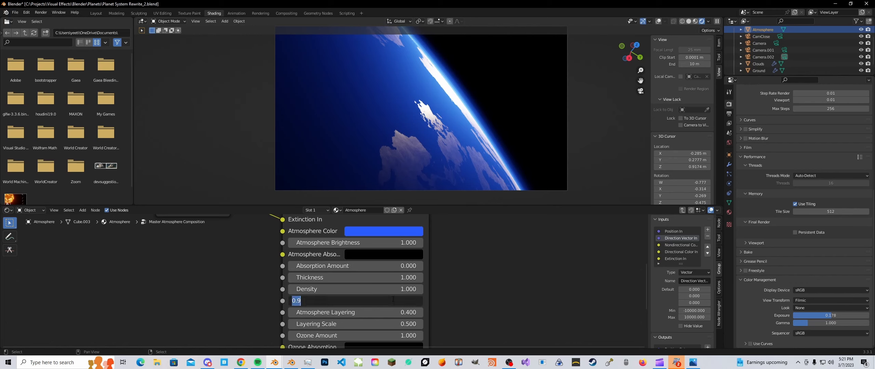
pyautogui.write('0.4')
pyautogui.press('Return')
# - Shift the Atmosphere Color to a blue with hue 0.648, saturation 0.973 and full value
pyautogui.moveTo(400, 255); pyautogui.dragTo(391, 258, button='middle')
pyautogui.scroll(-3, 396, 310)
pyautogui.moveTo(396, 310); pyautogui.dragTo(391, 210, button='middle')
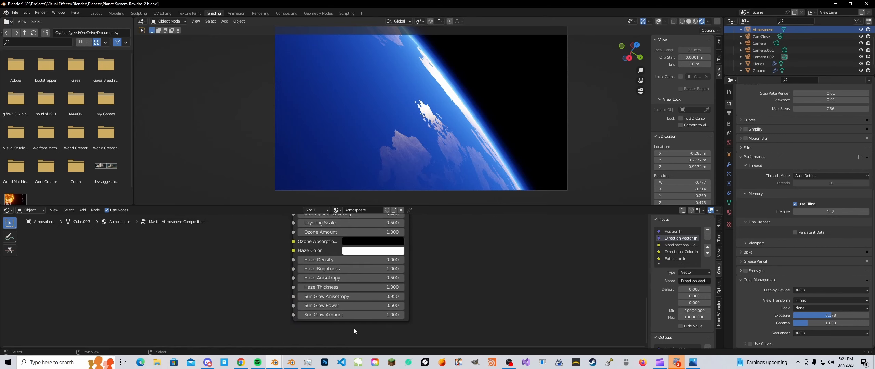
pyautogui.moveTo(375, 297); pyautogui.dragTo(384, 280, button='middle')
pyautogui.scroll(-2, 376, 251)
pyautogui.scroll(1, 384, 280)
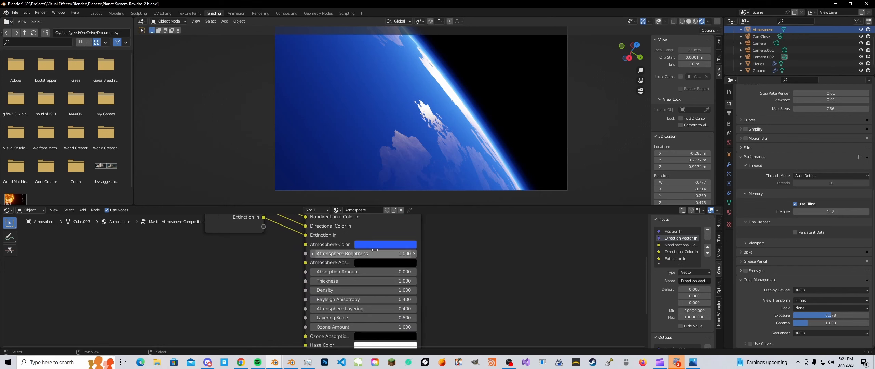
pyautogui.click(377, 243)
pyautogui.click(407, 136)
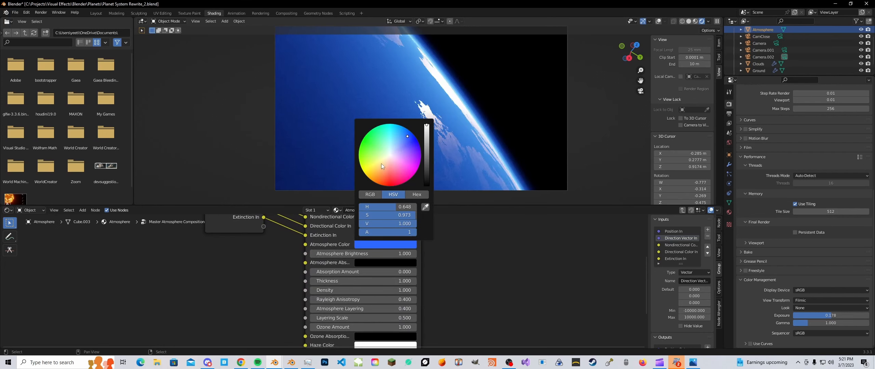
# - Set the atmosphere absorption color to white and the Absorption Amount to 1, checking the planet's night side
pyautogui.click(366, 263)
pyautogui.moveTo(427, 165); pyautogui.dragTo(426, 142)
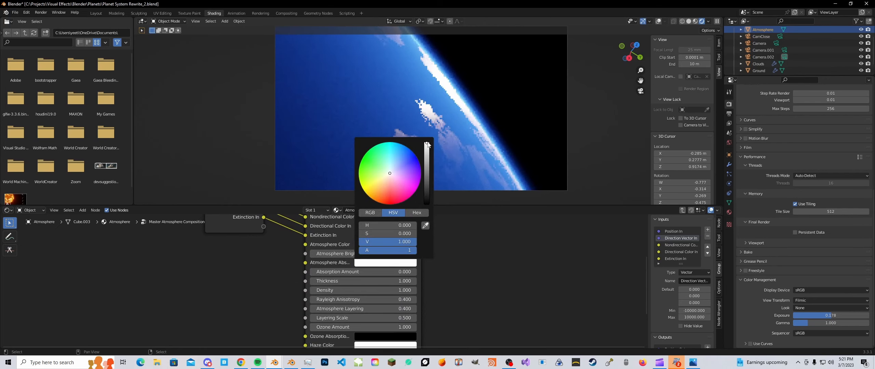
pyautogui.moveTo(415, 170); pyautogui.dragTo(370, 155, button='middle')
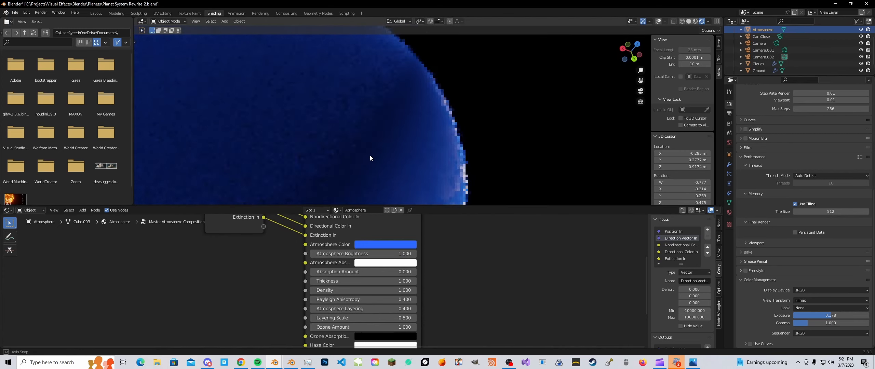
pyautogui.moveTo(380, 297); pyautogui.dragTo(377, 274, button='middle')
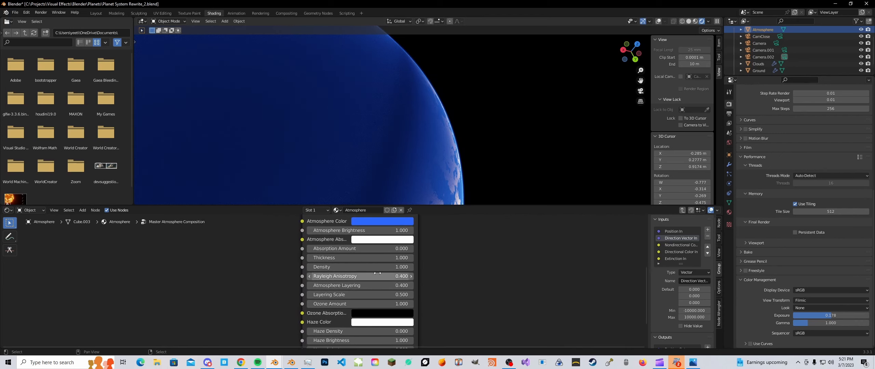
pyautogui.click(375, 249)
pyautogui.write('1')
pyautogui.press('Return')
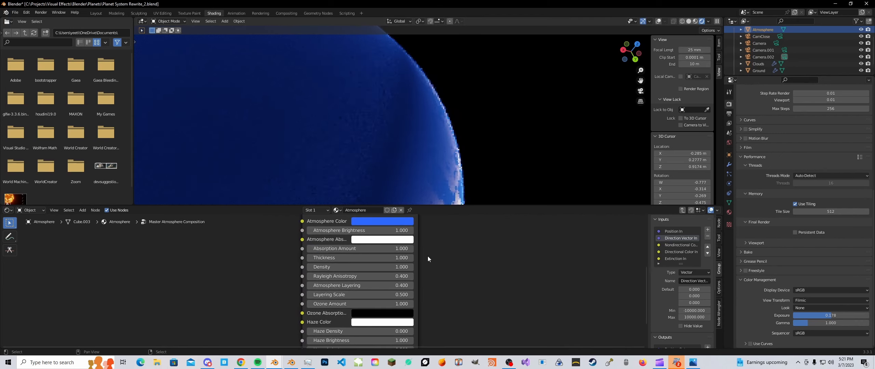
# - Darken the atmosphere absorption color to a grey with value 0.470 and return to the camera view
pyautogui.click(393, 240)
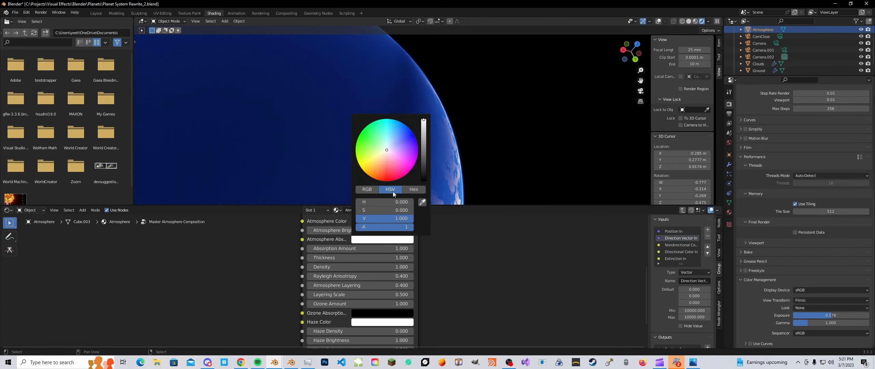
pyautogui.moveTo(425, 131); pyautogui.dragTo(425, 143)
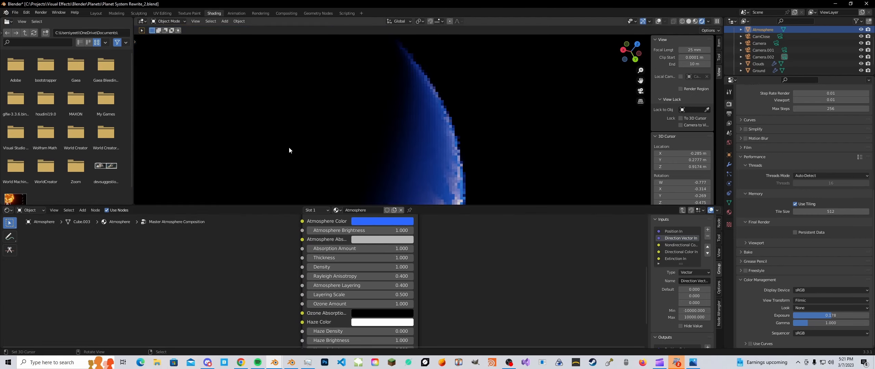
pyautogui.press('KP_0')
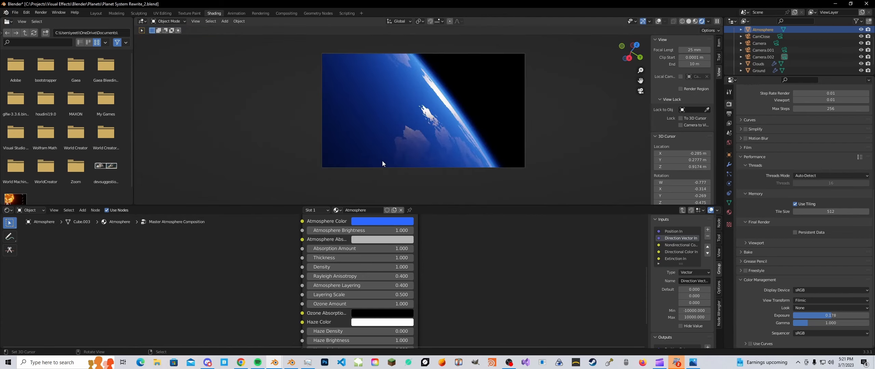
# - Tint the atmosphere absorption color to a warm tan and set the Absorption Amount to 2
pyautogui.scroll(3, 370, 257)
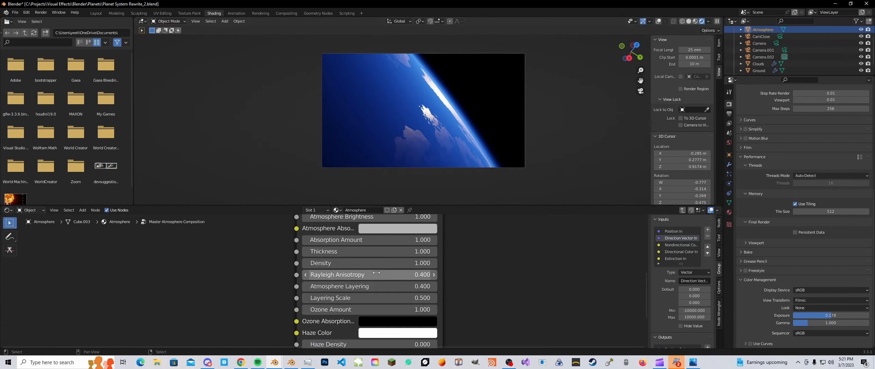
pyautogui.click(385, 243)
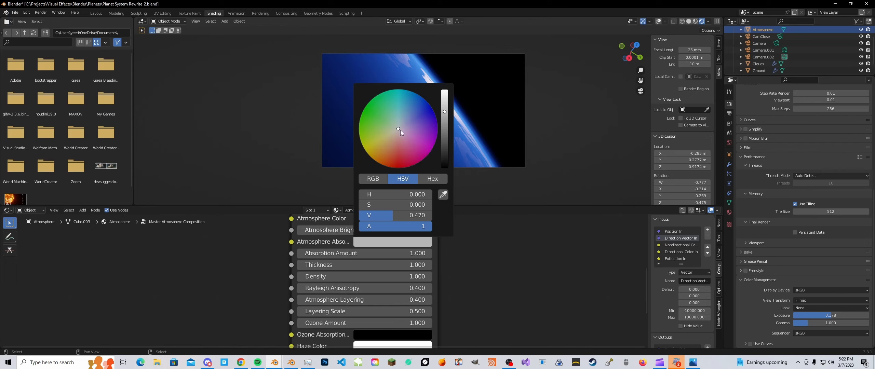
pyautogui.moveTo(400, 131); pyautogui.dragTo(387, 141)
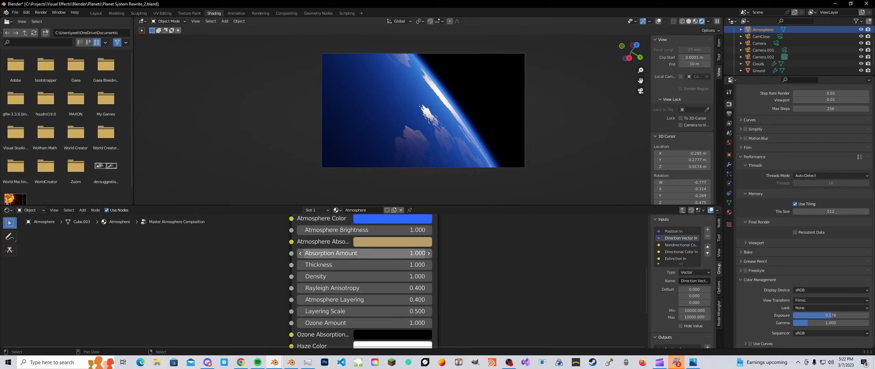
pyautogui.click(393, 253)
pyautogui.write('2')
pyautogui.press('Return')
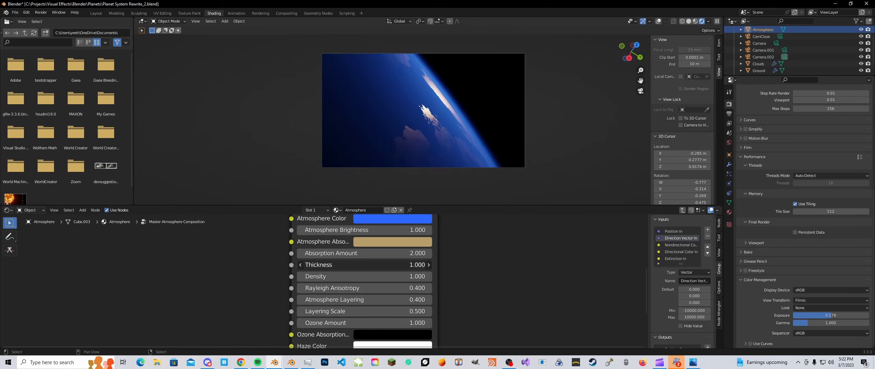
# - Lower the atmosphere's Thickness to 0.7 and set the Atmosphere Brightness to 2
pyautogui.click(300, 265)
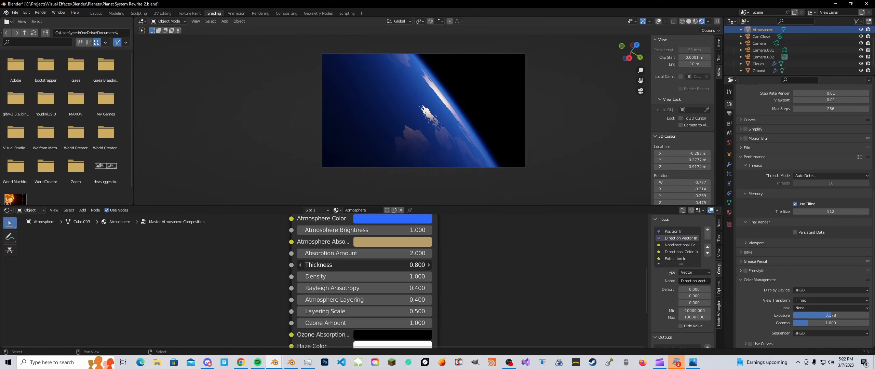
pyautogui.click(301, 265)
pyautogui.click(380, 231)
pyautogui.write('2')
pyautogui.press('Return')
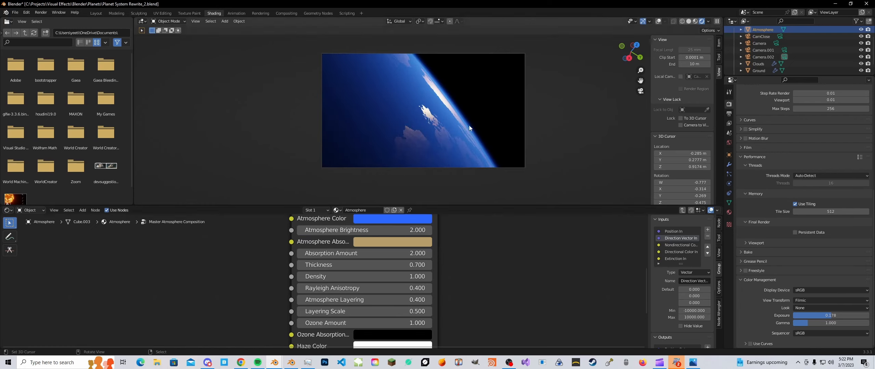
# - Brighten the Ozone Absorption color from black to white
pyautogui.scroll(-3, 386, 298)
pyautogui.moveTo(386, 299); pyautogui.dragTo(381, 249, button='middle')
pyautogui.scroll(3, 389, 288)
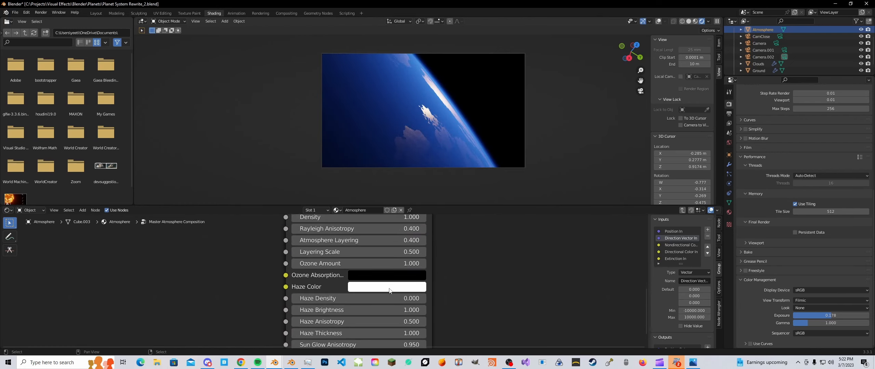
pyautogui.click(386, 274)
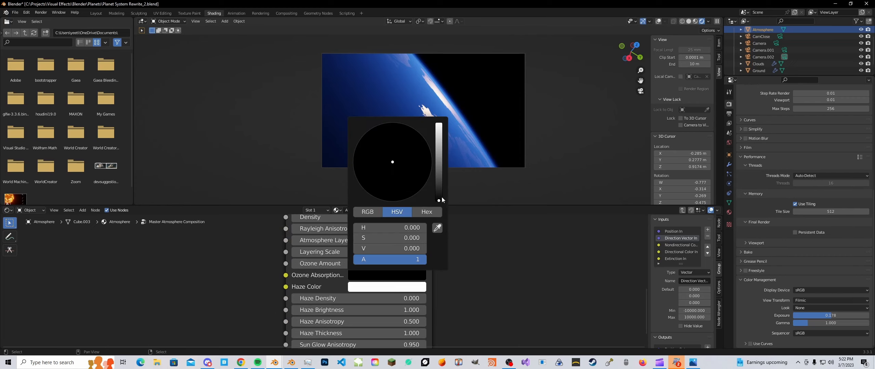
pyautogui.moveTo(440, 200); pyautogui.dragTo(438, 134)
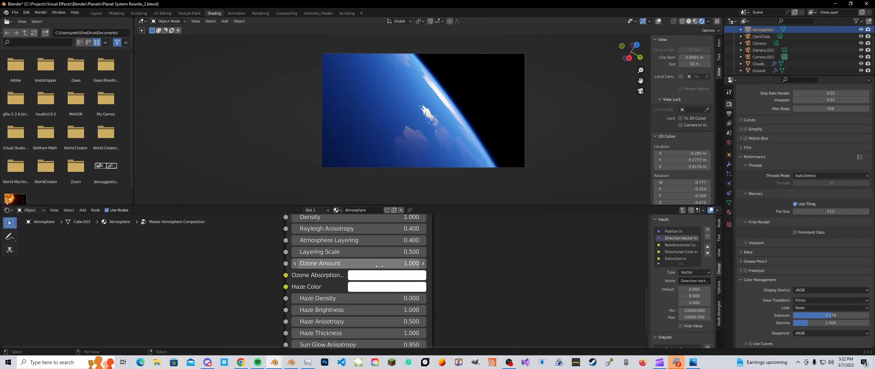
# - Darken the Ozone Absorption color to a value of 0.687 and tint it pale blue
pyautogui.click(379, 267)
pyautogui.press('Return')
pyautogui.click(399, 281)
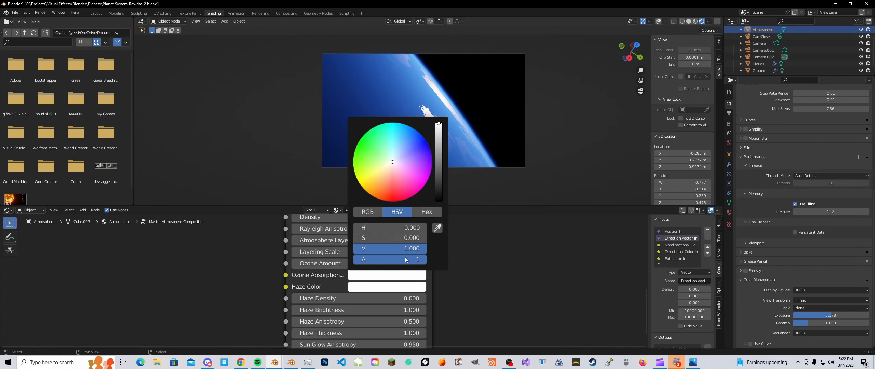
pyautogui.click(439, 135)
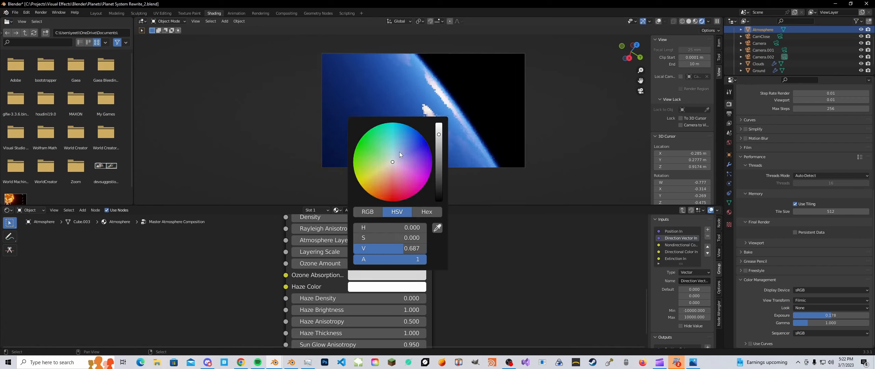
pyautogui.click(397, 155)
pyautogui.moveTo(397, 155); pyautogui.dragTo(397, 155)
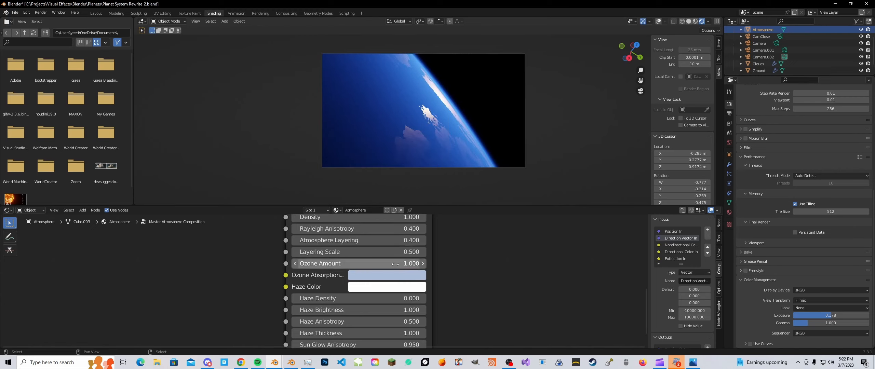
# - Set the Ozone Amount to 0 to compare the atmosphere without ozone
pyautogui.click(395, 264)
pyautogui.write('0')
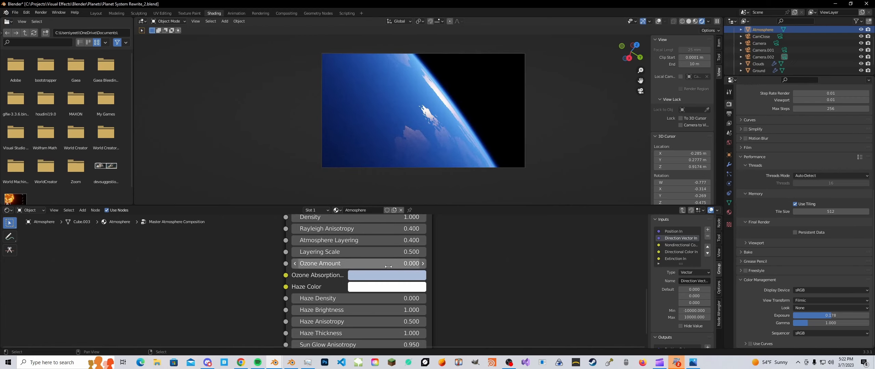
pyautogui.press('Return')
# - Lower the Atmosphere Color's saturation to 0.903
pyautogui.moveTo(403, 264); pyautogui.dragTo(393, 306, button='middle')
pyautogui.moveTo(391, 238); pyautogui.dragTo(395, 292, button='middle')
pyautogui.click(384, 256)
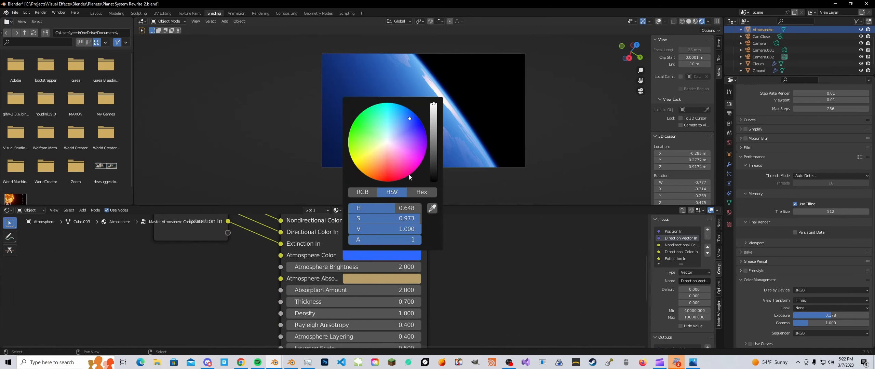
pyautogui.moveTo(414, 219); pyautogui.dragTo(409, 219)
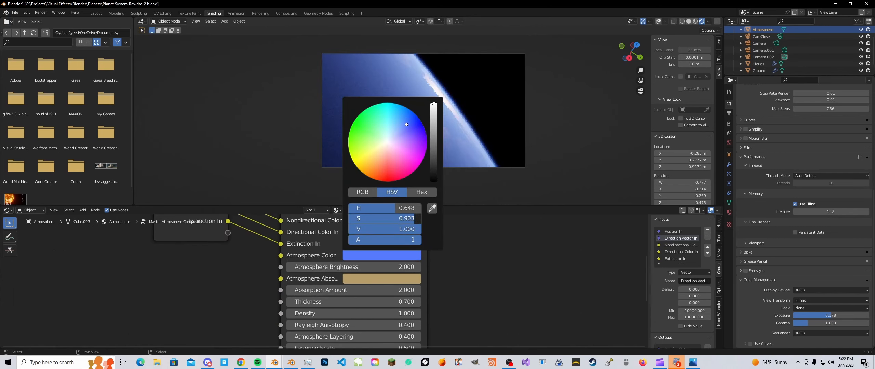
# - Try an Ozone Amount of 1, and raise it to 2
pyautogui.moveTo(442, 284); pyautogui.dragTo(443, 211, button='middle')
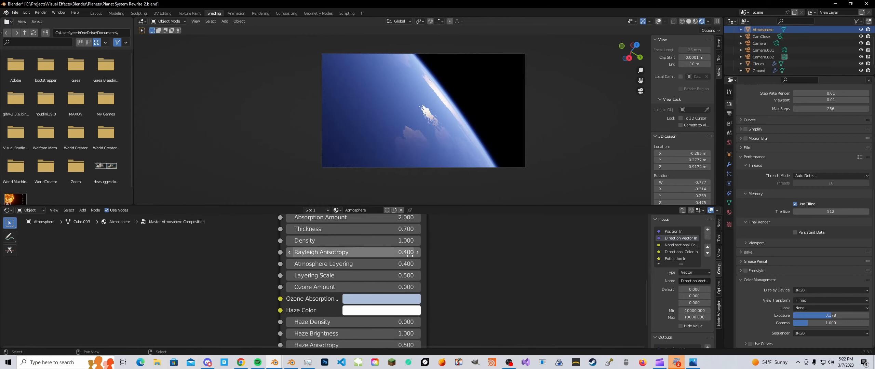
pyautogui.click(390, 288)
pyautogui.write('1')
pyautogui.press('Return')
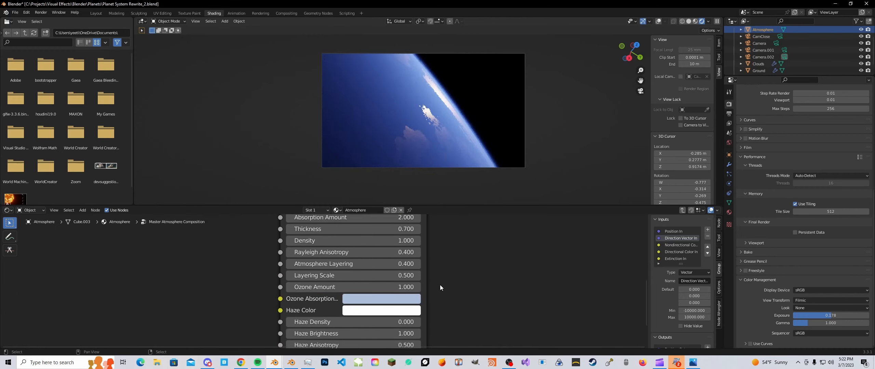
pyautogui.click(386, 290)
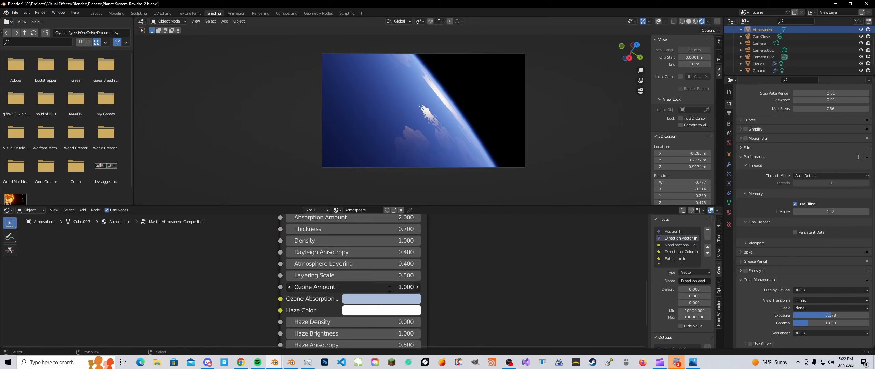
pyautogui.write('2')
pyautogui.press('Return')
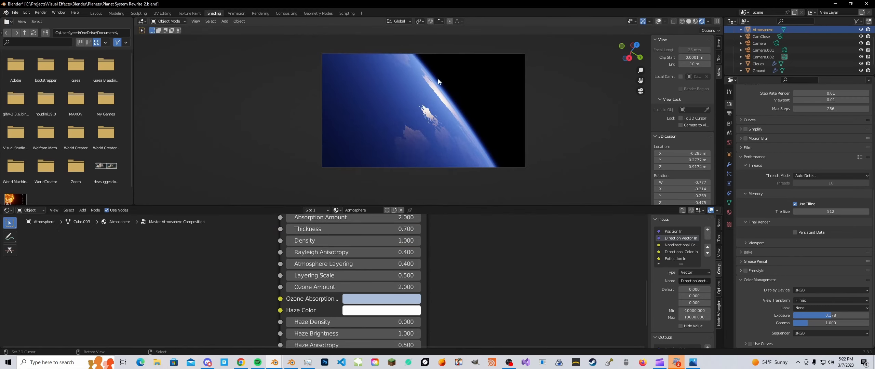
# - Set the atmosphere's Absorption Amount to 1.5
pyautogui.keyDown('shift'); pyautogui.moveTo(441, 144); pyautogui.dragTo(441, 139, button='middle'); pyautogui.keyUp('shift')
pyautogui.moveTo(396, 241); pyautogui.dragTo(395, 265, button='middle')
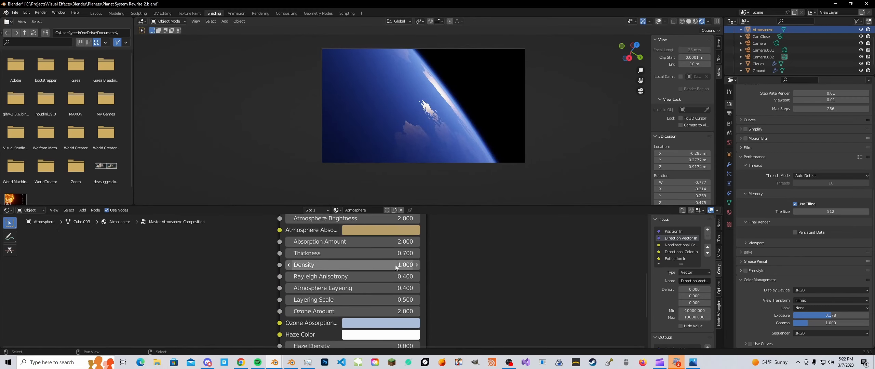
pyautogui.click(385, 242)
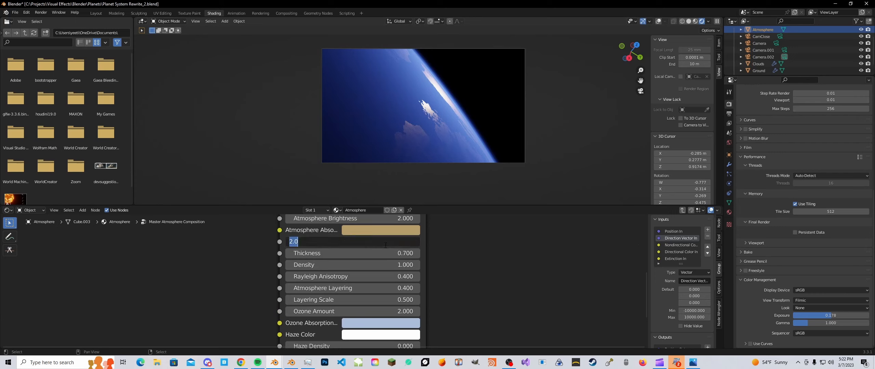
pyautogui.write('1.5')
pyautogui.press('Return')
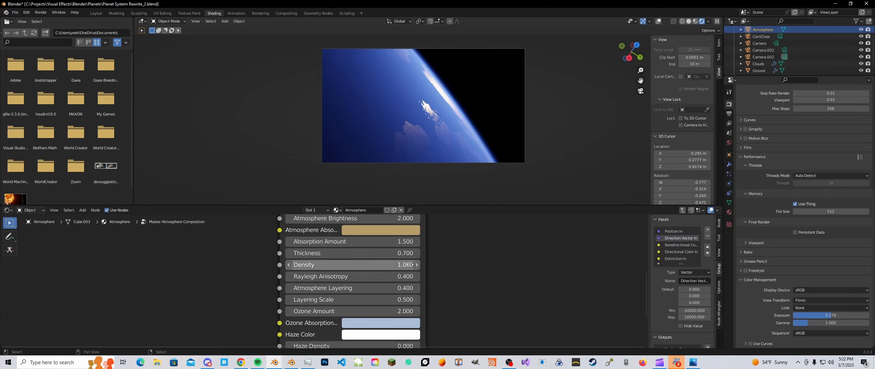
# - Raise the atmosphere's Density to 2 and lower its Thickness to 0.5
pyautogui.click(410, 263)
pyautogui.write('2')
pyautogui.press('Return')
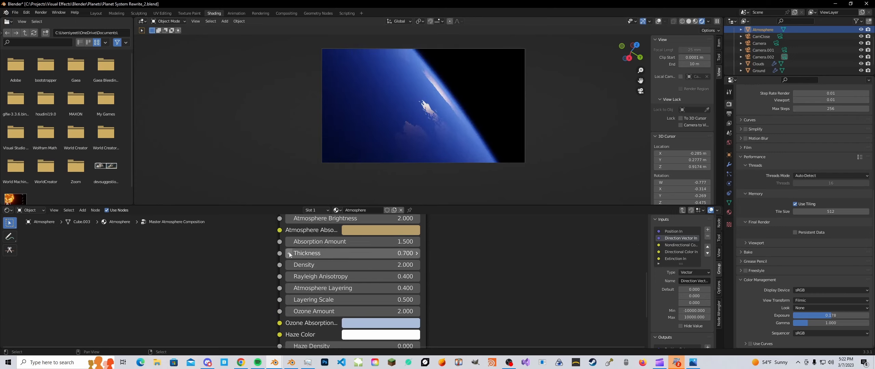
pyautogui.click(290, 254)
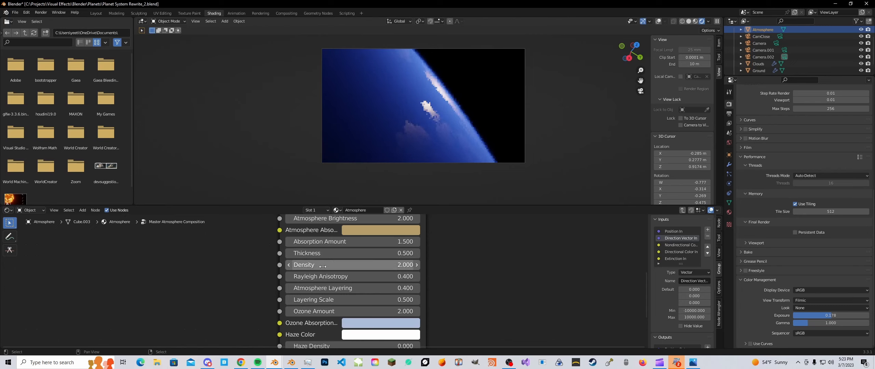
# - Brighten the tan atmosphere absorption color to a value of 0.635
pyautogui.scroll(2, 367, 272)
pyautogui.click(365, 247)
pyautogui.moveTo(434, 129); pyautogui.dragTo(434, 111)
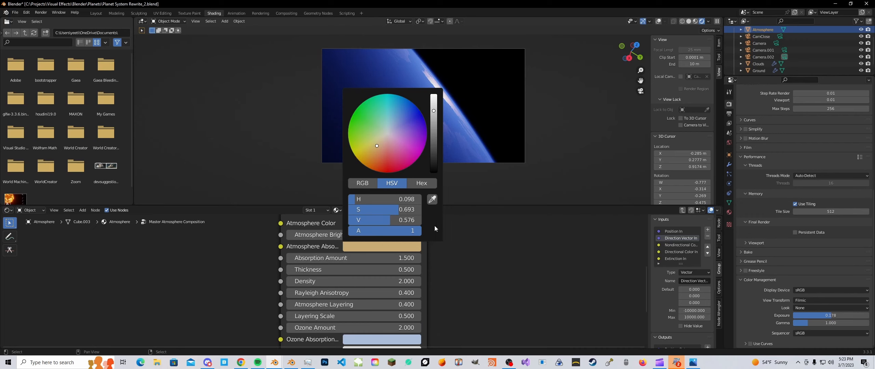
pyautogui.moveTo(433, 111); pyautogui.dragTo(433, 108)
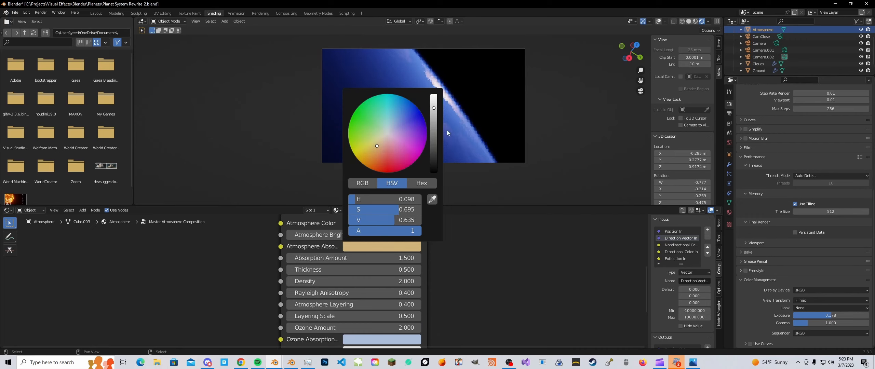
# - Set the Haze Density to 1 and the Haze Thickness to 0.1
pyautogui.moveTo(429, 295); pyautogui.dragTo(423, 250, button='middle')
pyautogui.click(385, 294)
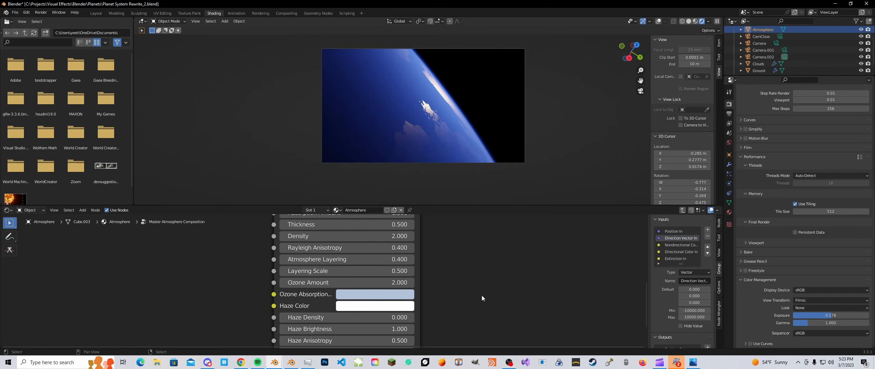
pyautogui.moveTo(461, 295); pyautogui.dragTo(454, 250, button='middle')
pyautogui.scroll(-2, 384, 278)
pyautogui.moveTo(381, 292); pyautogui.dragTo(386, 278, button='middle')
pyautogui.scroll(3, 386, 278)
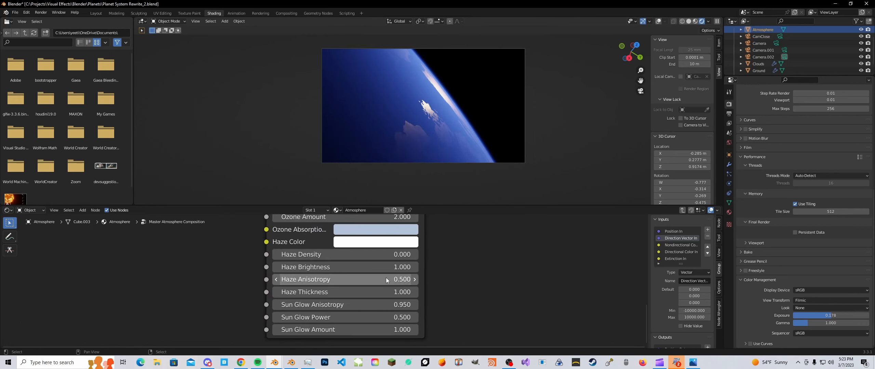
pyautogui.scroll(1, 364, 255)
pyautogui.click(376, 254)
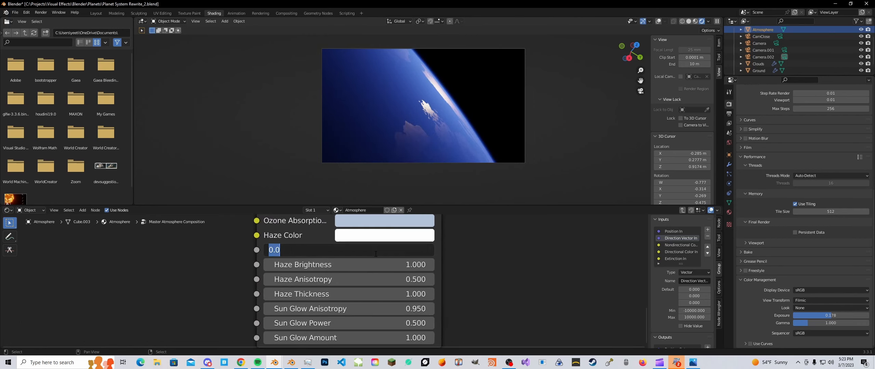
pyautogui.write('1')
pyautogui.press('Return')
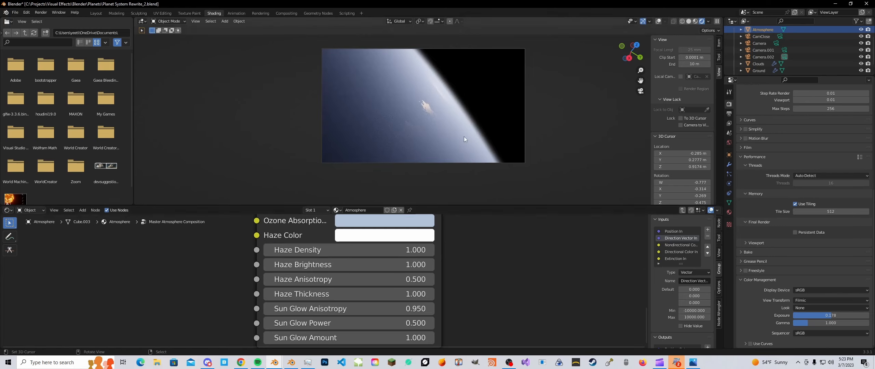
pyautogui.click(405, 294)
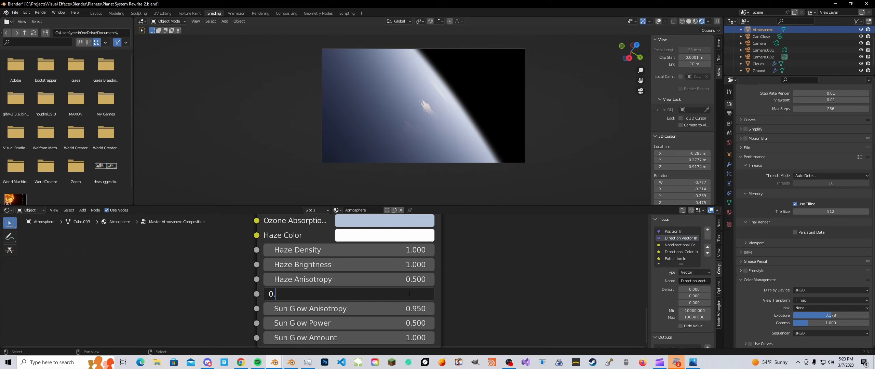
pyautogui.press('Return')
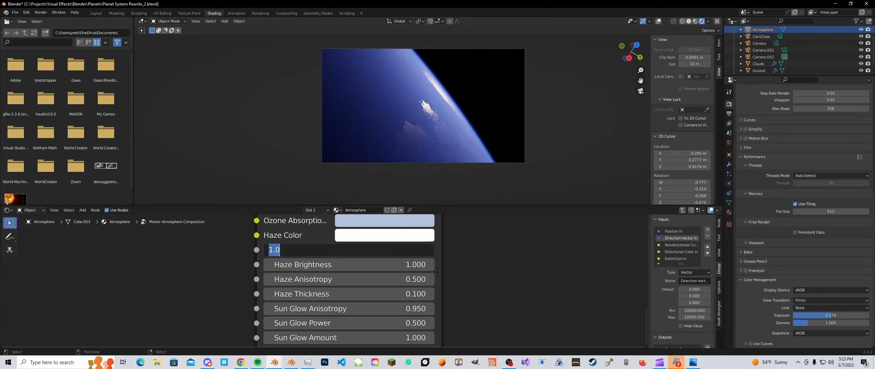
# - Try a Haze Density of 5, and reduce it to 3
pyautogui.write('5')
pyautogui.press('Return')
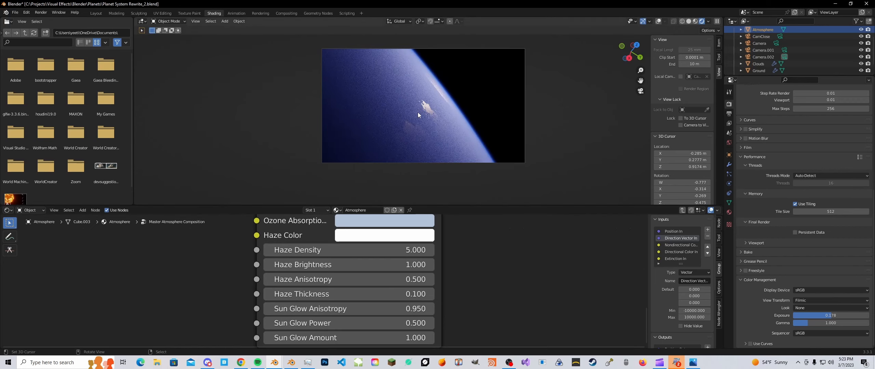
pyautogui.click(408, 250)
pyautogui.write('3')
pyautogui.press('Return')
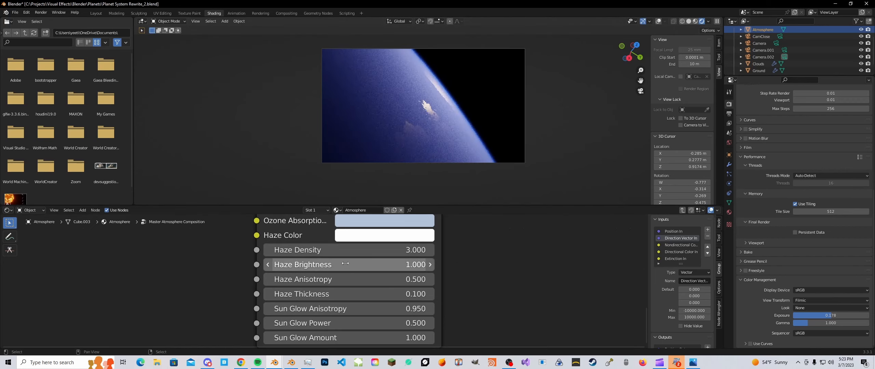
# - Lower the Haze Density to 2
pyautogui.scroll(-3, 279, 256)
pyautogui.moveTo(302, 266); pyautogui.dragTo(377, 307, button='middle')
pyautogui.scroll(-1, 372, 296)
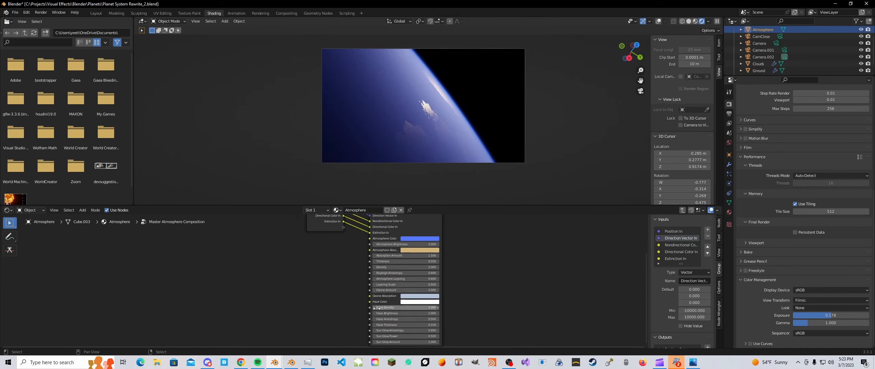
pyautogui.scroll(4, 381, 274)
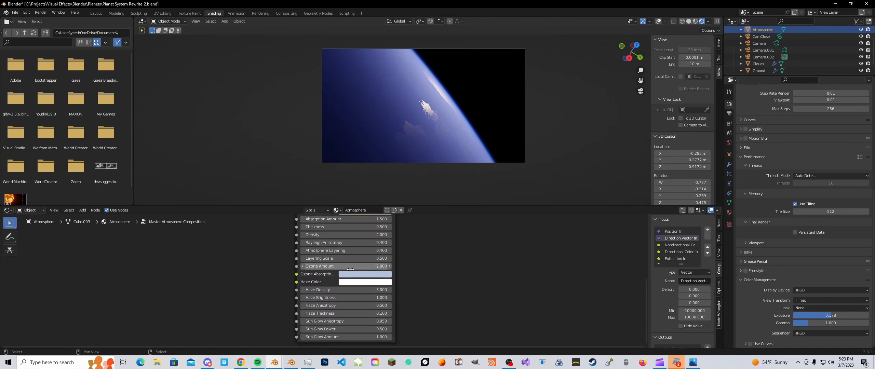
pyautogui.moveTo(358, 282); pyautogui.dragTo(352, 275, button='middle')
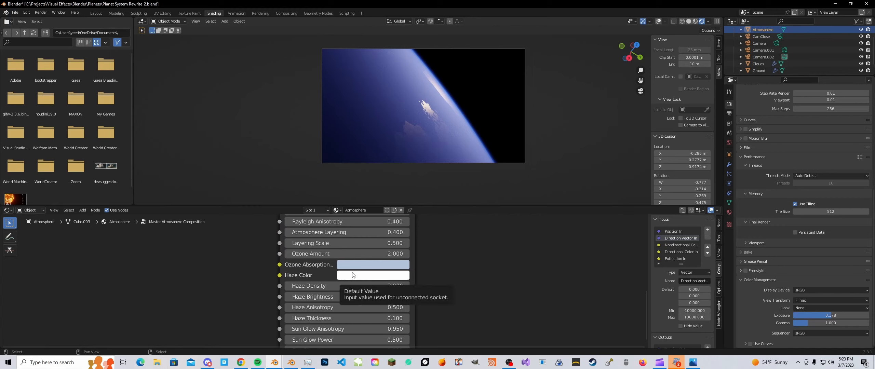
pyautogui.scroll(1, 359, 285)
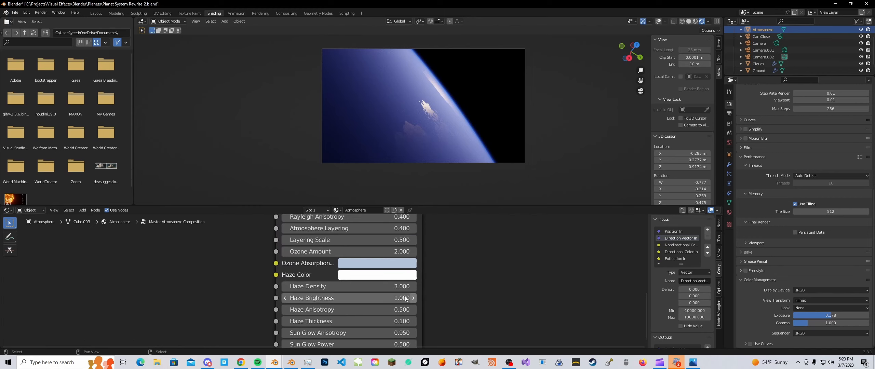
pyautogui.click(375, 287)
pyautogui.write('2')
pyautogui.press('Return')
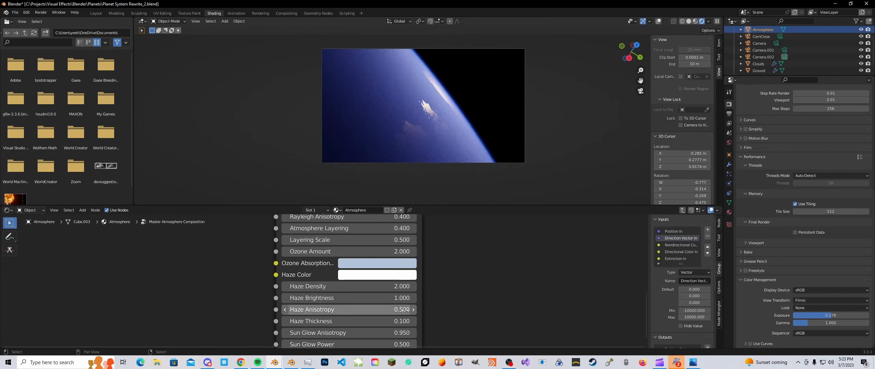
# - Try a Haze Brightness of 1.5, and return it to 1
pyautogui.keyDown('shift'); pyautogui.scroll(-2, 383, 306); pyautogui.keyUp('shift')
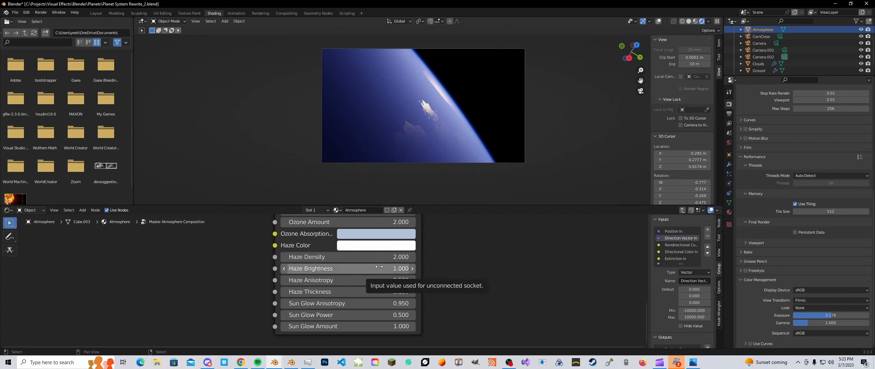
pyautogui.click(380, 269)
pyautogui.write('1.5')
pyautogui.press('Return')
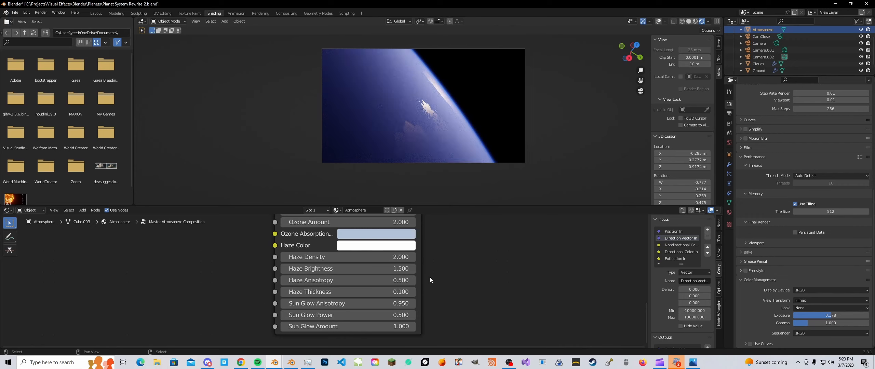
pyautogui.click(394, 269)
pyautogui.write('1')
pyautogui.press('Return')
# - Tint the Haze Color yellow-green with hue 0.273 and saturation 0.912
pyautogui.scroll(-2, 393, 268)
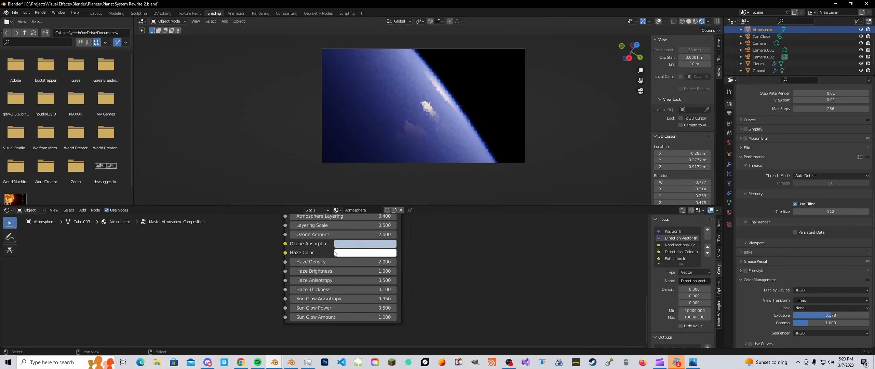
pyautogui.click(358, 253)
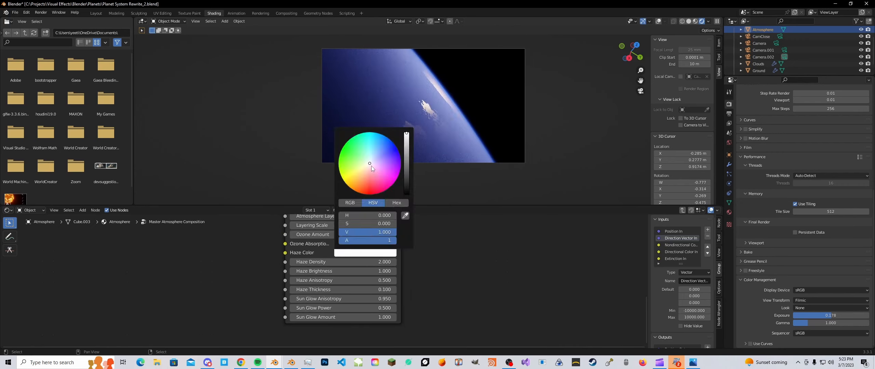
pyautogui.moveTo(371, 165); pyautogui.dragTo(349, 164)
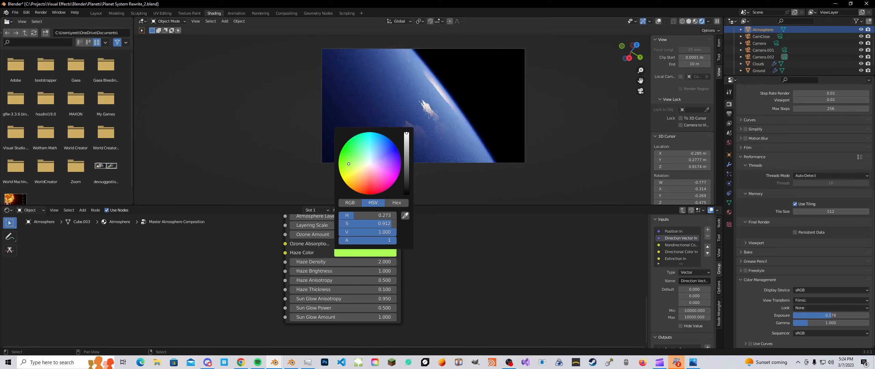
# - Change the Haze Color to near white and set the Atmosphere Brightness to 1
pyautogui.moveTo(348, 163); pyautogui.dragTo(370, 164)
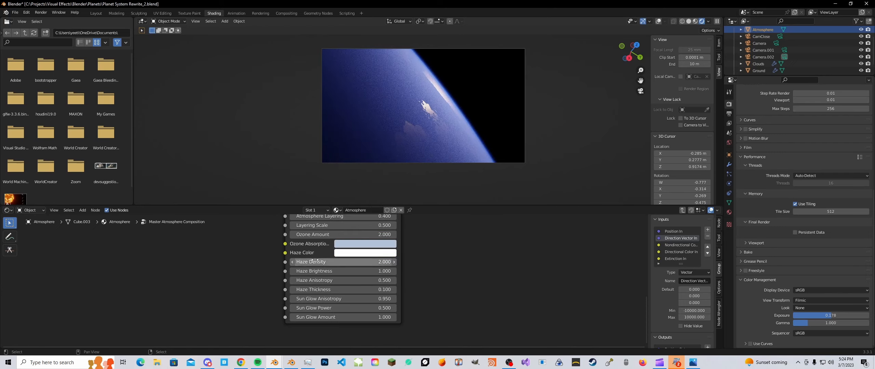
pyautogui.moveTo(358, 232); pyautogui.dragTo(358, 296, button='middle')
pyautogui.click(363, 236)
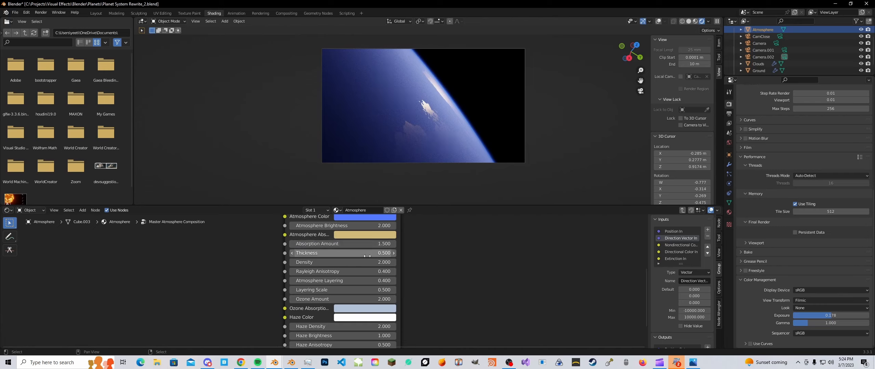
pyautogui.click(366, 225)
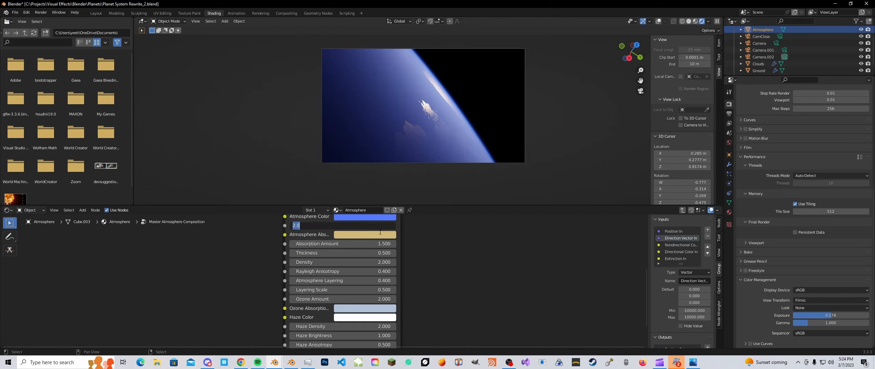
pyautogui.write('1')
pyautogui.press('Return')
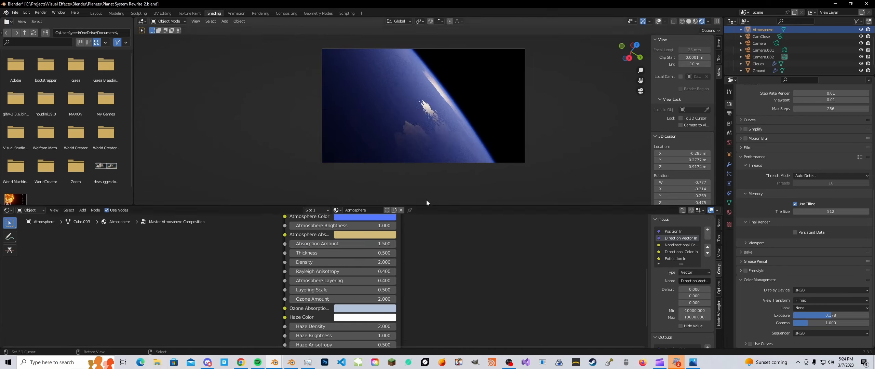
# - Try an Absorption Amount of 2, and return it to 1.5
pyautogui.moveTo(369, 227); pyautogui.dragTo(370, 254, button='middle')
pyautogui.scroll(3, 369, 254)
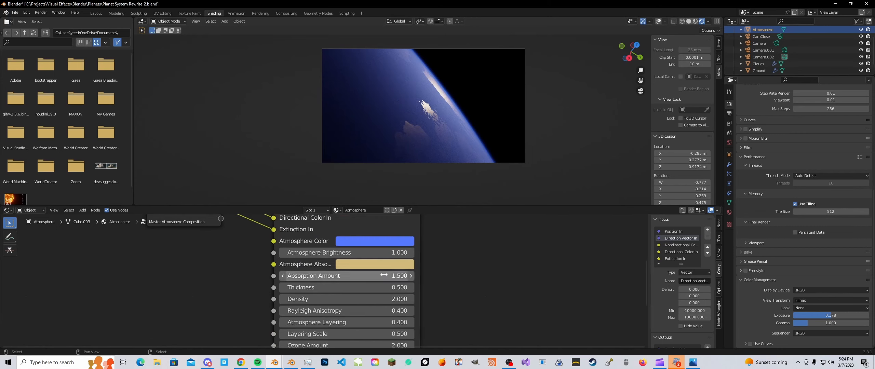
pyautogui.moveTo(384, 274); pyautogui.dragTo(450, 286)
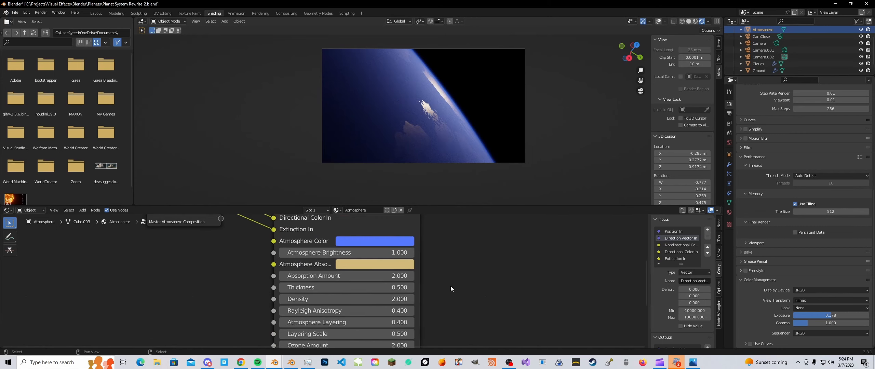
pyautogui.click(379, 276)
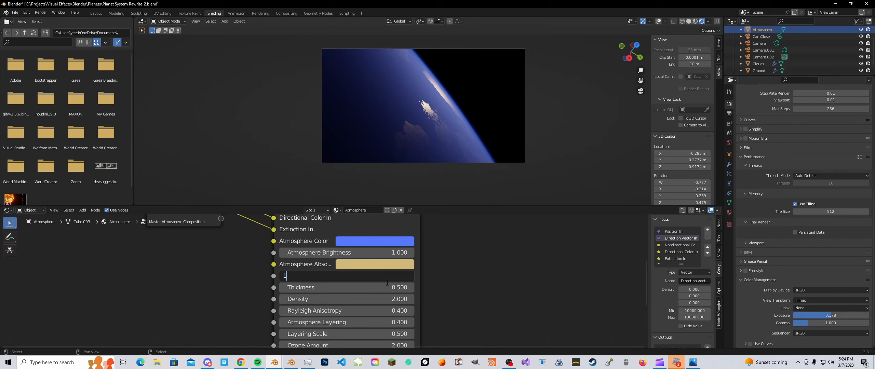
pyautogui.write('1.5')
pyautogui.press('Return')
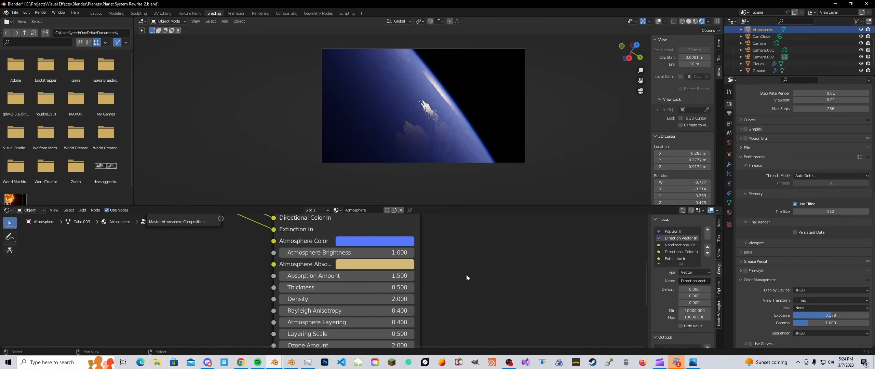
# - Set the atmosphere layer's Thickness to 0.7 and its Density to 1.5
pyautogui.scroll(-1, 423, 293)
pyautogui.moveTo(416, 295); pyautogui.dragTo(407, 293, button='middle')
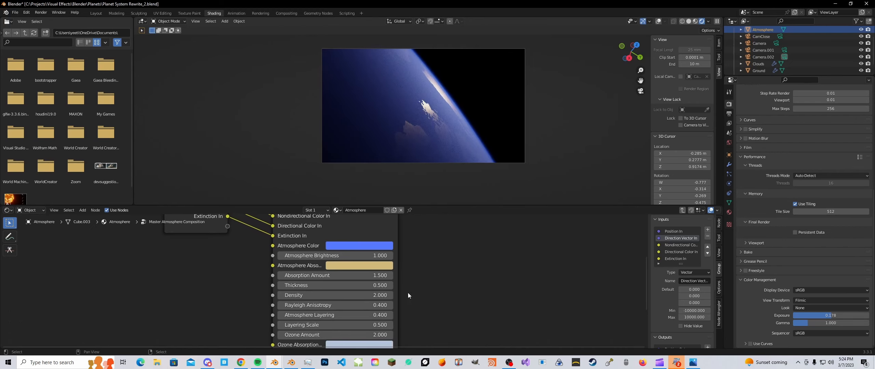
pyautogui.click(390, 286)
pyautogui.click(389, 286)
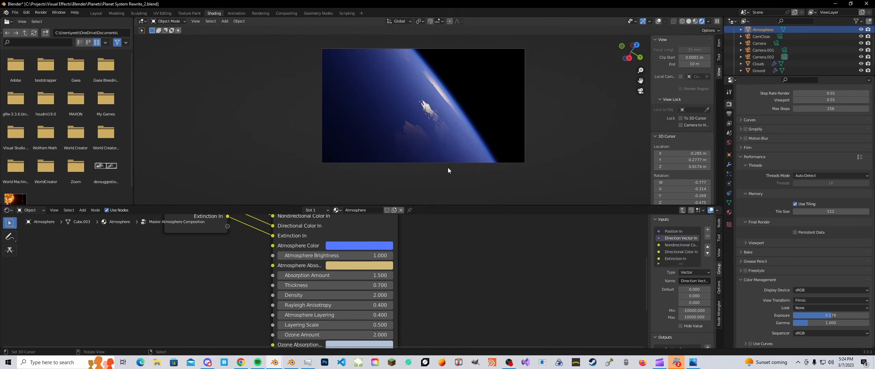
pyautogui.click(368, 295)
pyautogui.write('1.5')
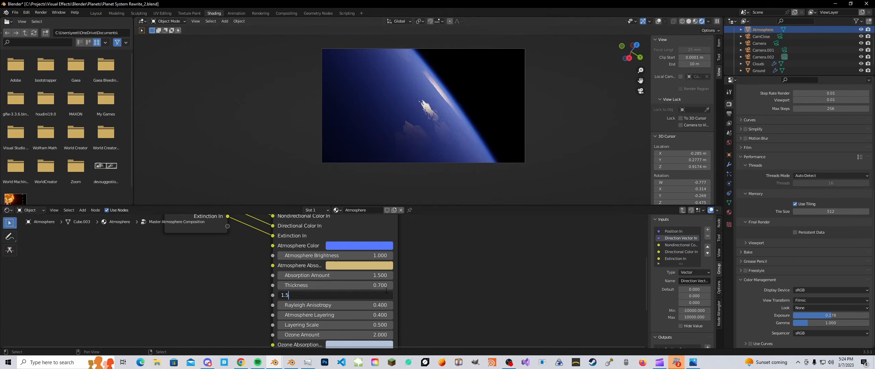
pyautogui.press('Return')
# - Leave the atmosphere group, select the Clouds object and open its Master Cloud Composition node group for editing
pyautogui.scroll(-2, 424, 278)
pyautogui.moveTo(417, 264); pyautogui.dragTo(409, 298, button='middle')
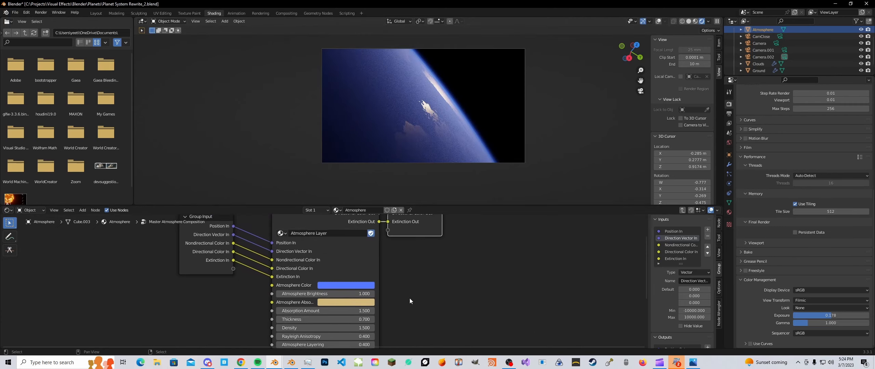
pyautogui.press('Tab')
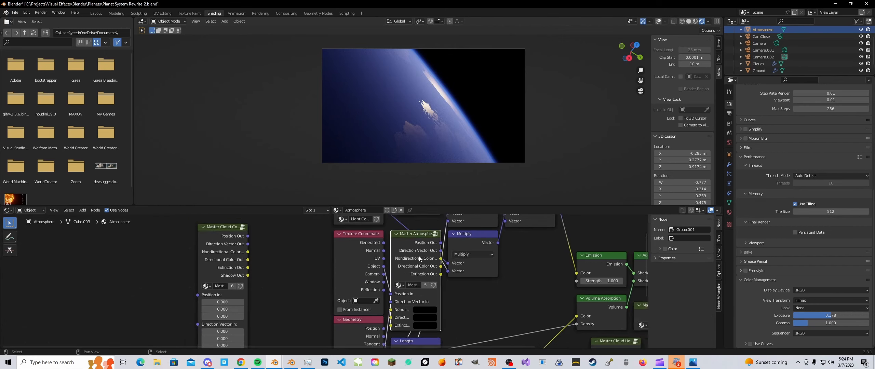
pyautogui.moveTo(418, 256); pyautogui.dragTo(406, 262, button='middle')
pyautogui.click(758, 63)
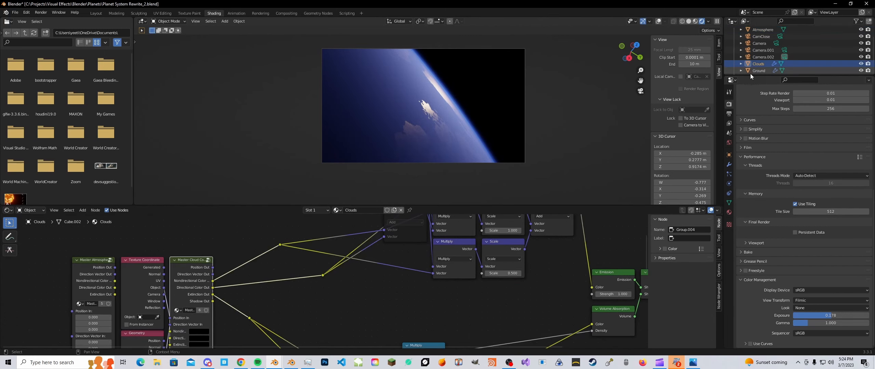
pyautogui.scroll(-1, 458, 245)
pyautogui.scroll(-3, 458, 245)
pyautogui.moveTo(458, 245); pyautogui.dragTo(488, 243, button='middle')
pyautogui.scroll(4, 294, 272)
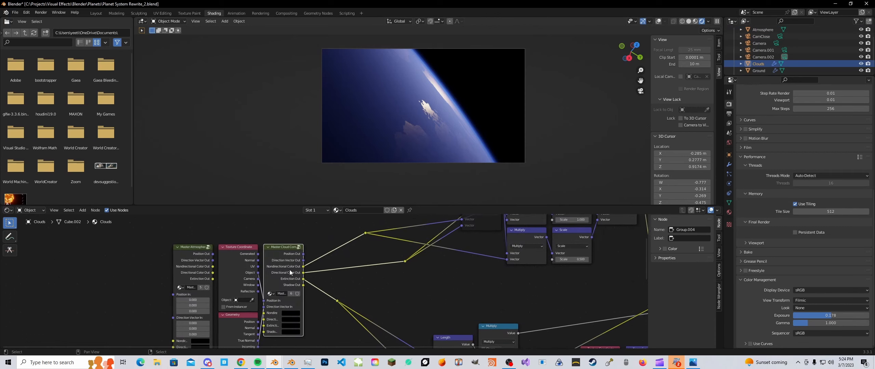
pyautogui.press('Tab')
pyautogui.scroll(-1, 477, 241)
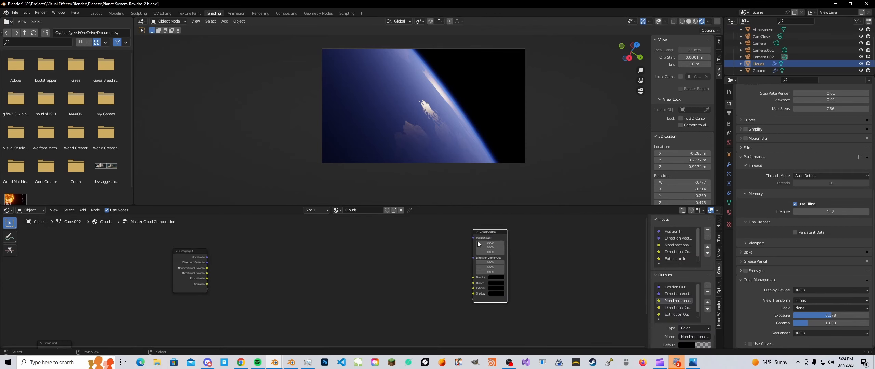
# - Move the Group Output and Group Input nodes farther apart to make room between them in the cloud composition
pyautogui.moveTo(496, 236); pyautogui.dragTo(564, 262)
pyautogui.scroll(2, 522, 271)
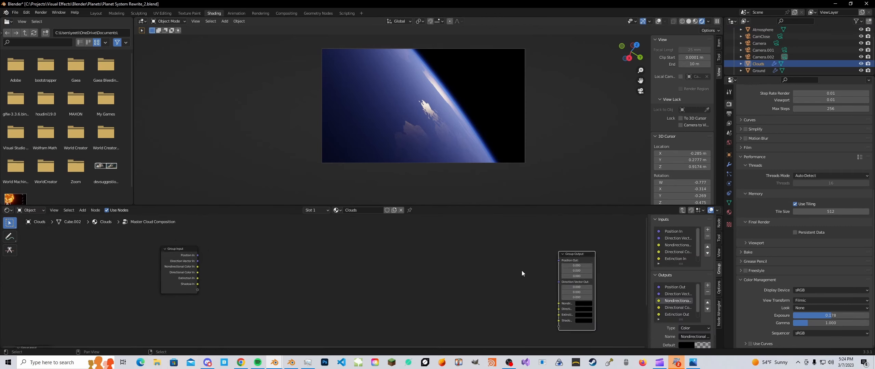
pyautogui.moveTo(171, 257); pyautogui.dragTo(140, 269)
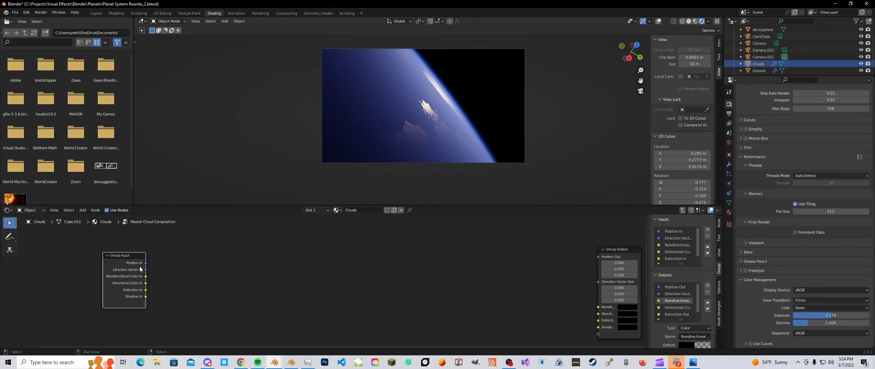
pyautogui.moveTo(324, 288); pyautogui.dragTo(303, 276, button='middle')
pyautogui.scroll(2, 303, 276)
pyautogui.scroll(-2, 303, 275)
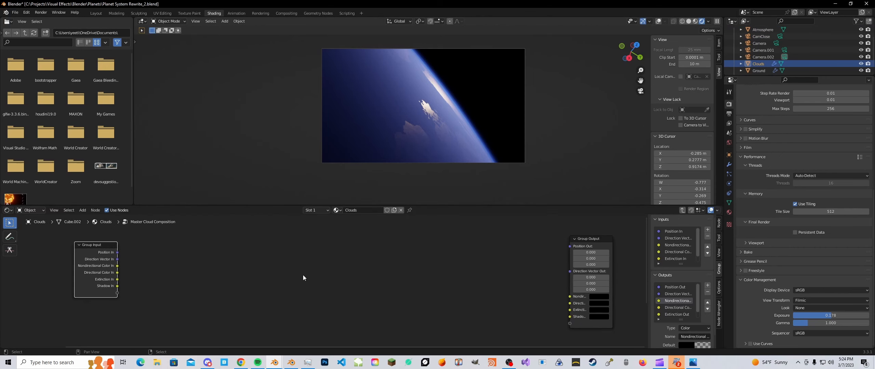
pyautogui.scroll(3, 320, 268)
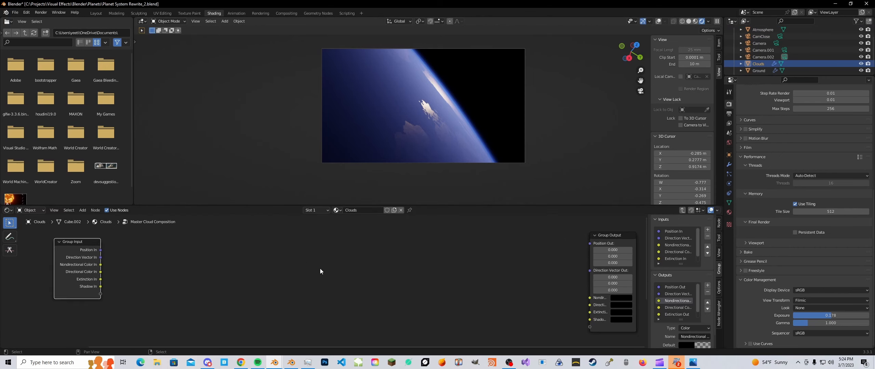
pyautogui.moveTo(320, 268); pyautogui.dragTo(312, 272, button='middle')
pyautogui.scroll(-2, 312, 273)
pyautogui.hotkey('shift', 'a')
pyautogui.moveTo(312, 272)
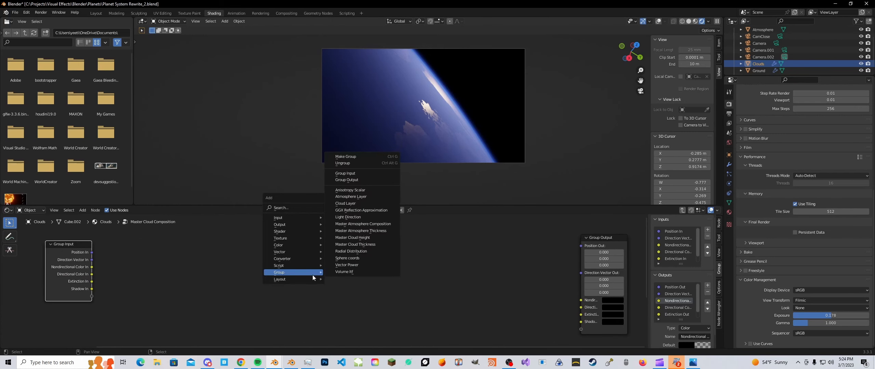
pyautogui.moveTo(289, 246)
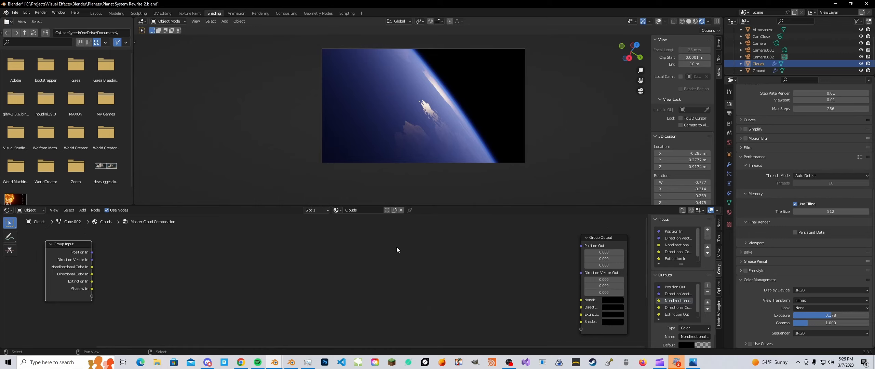
pyautogui.hscroll(-3, 384, 250)
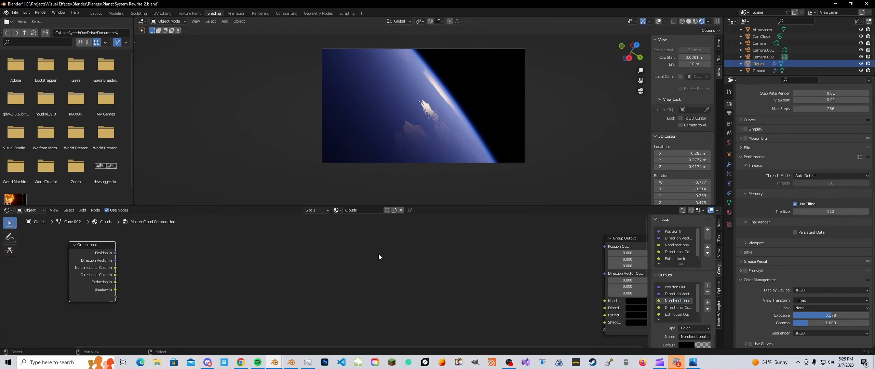
pyautogui.hotkey('shift', 'a')
pyautogui.moveTo(347, 221)
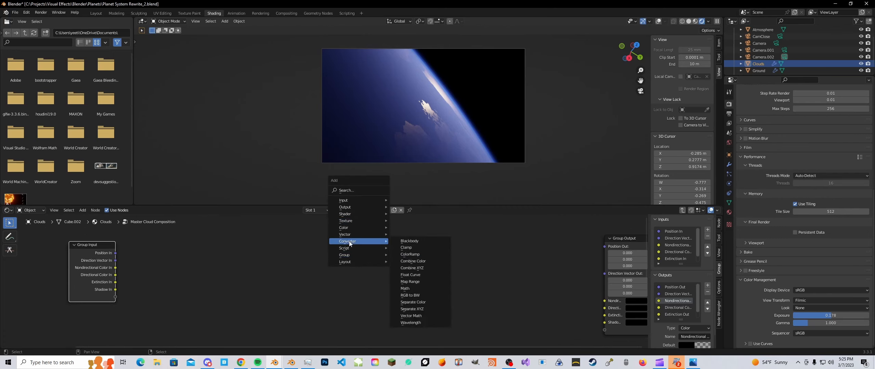
pyautogui.moveTo(346, 255)
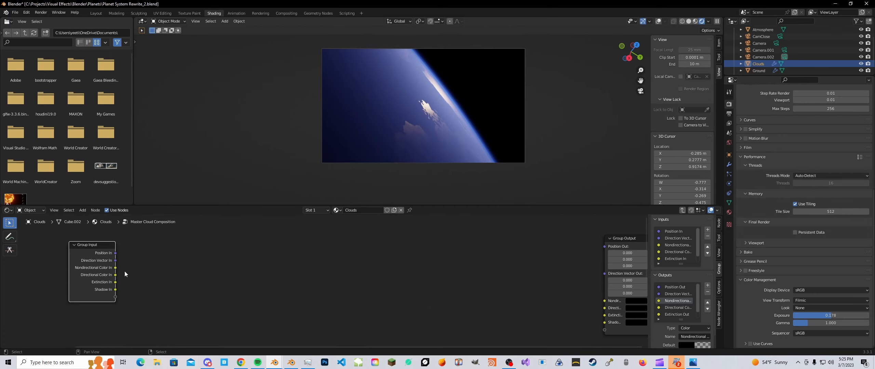
# - Leave the cloud group and open the Master Atmosphere Composition group inside the Clouds material
pyautogui.press('Tab')
pyautogui.click(176, 270)
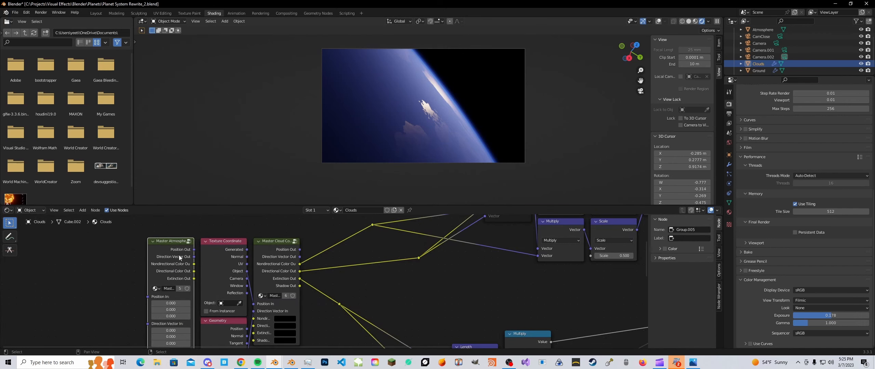
pyautogui.scroll(-2, 208, 264)
pyautogui.moveTo(208, 263); pyautogui.dragTo(288, 269, button='middle')
pyautogui.press('Tab')
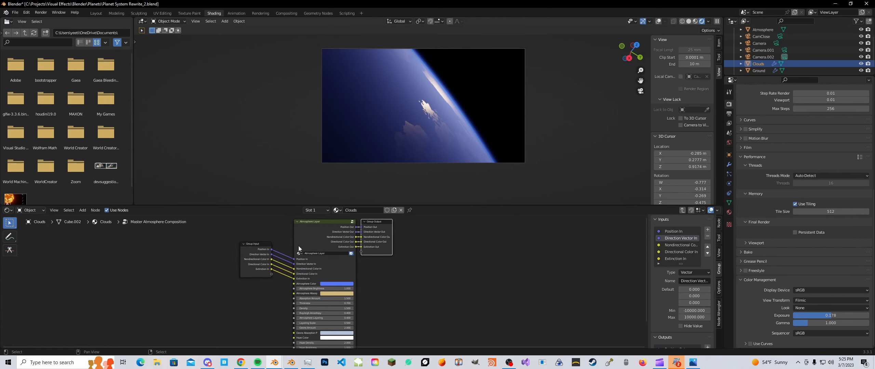
# - View the sun glow at the planet's horizon up close and set the Sun Glow Power to 1
pyautogui.moveTo(418, 125); pyautogui.dragTo(434, 85, button='middle')
pyautogui.scroll(5, 412, 120)
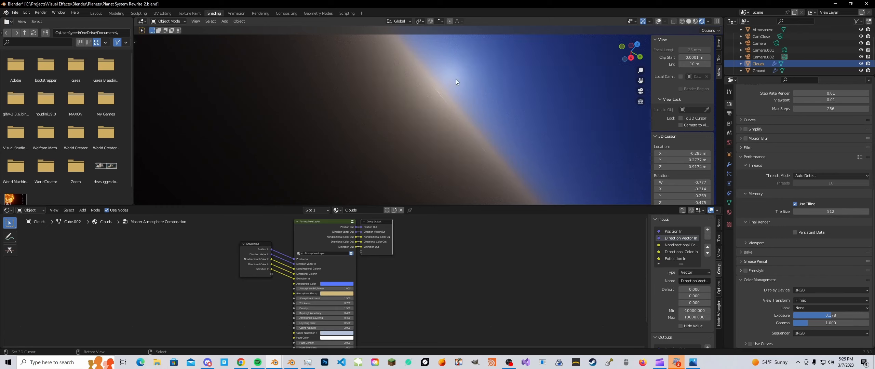
pyautogui.moveTo(302, 342); pyautogui.dragTo(326, 278, button='middle')
pyautogui.scroll(7, 328, 280)
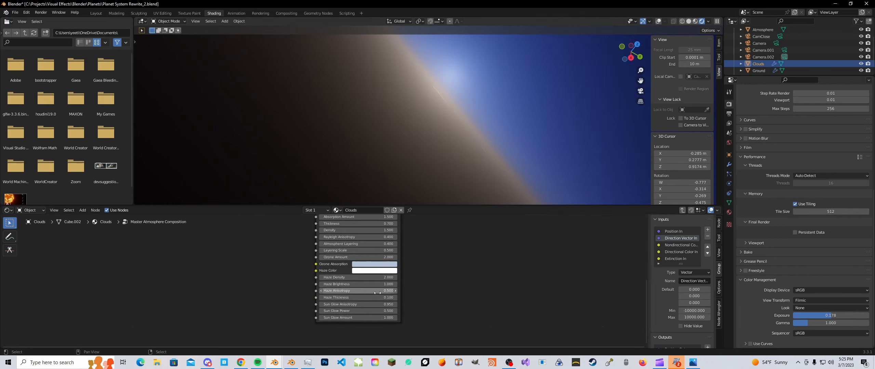
pyautogui.click(376, 319)
pyautogui.write('1')
pyautogui.press('Return')
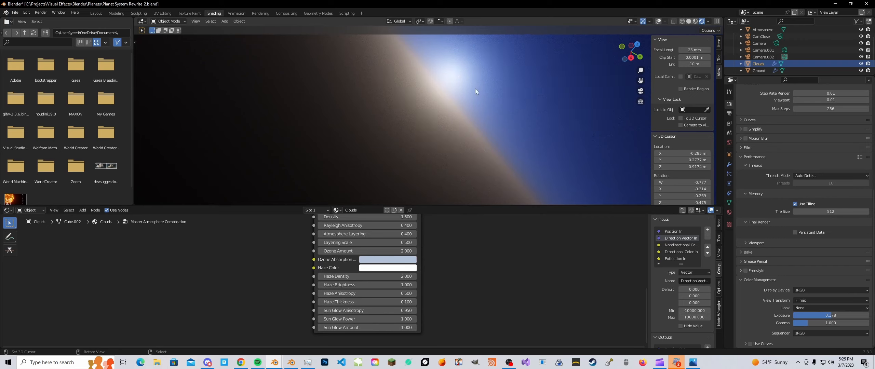
# - Set the Sun Glow Anisotropy to 0.99
pyautogui.click(407, 310)
pyautogui.write('0.99')
pyautogui.press('Return')
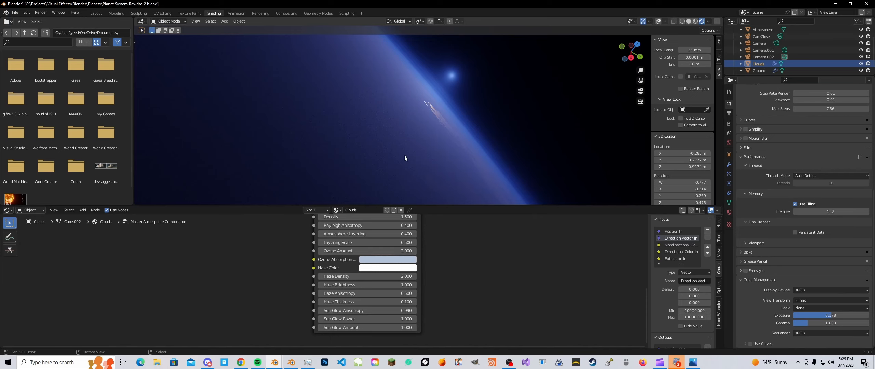
# - Return the viewport to the camera view and leave the Master Atmosphere Composition group
pyautogui.press('KP_0')
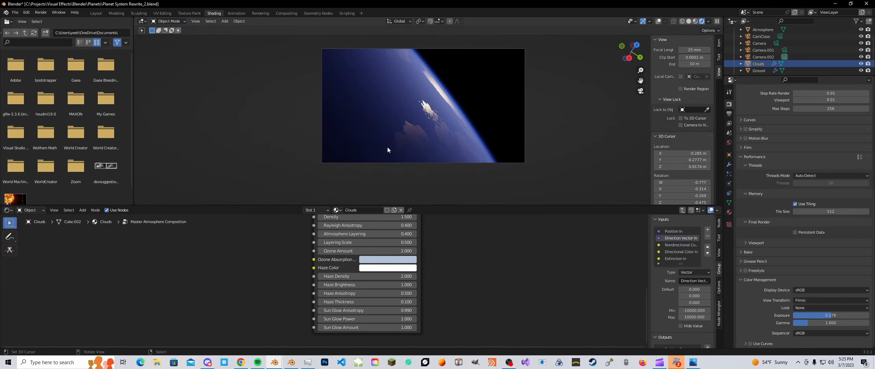
pyautogui.scroll(-6, 417, 246)
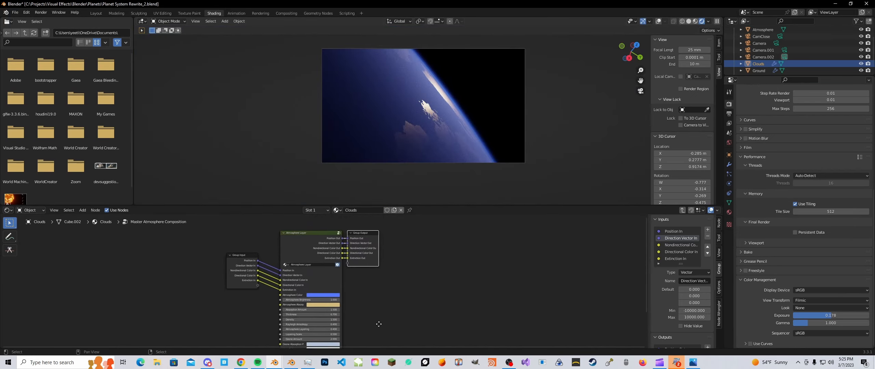
pyautogui.press('Tab')
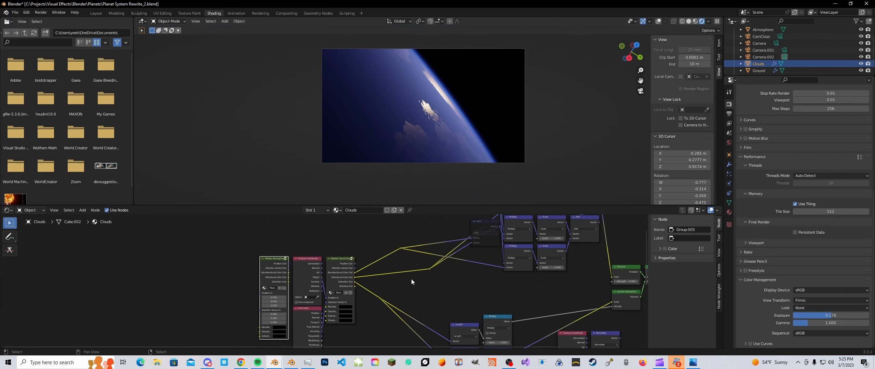
pyautogui.moveTo(412, 279); pyautogui.dragTo(394, 240, button='middle')
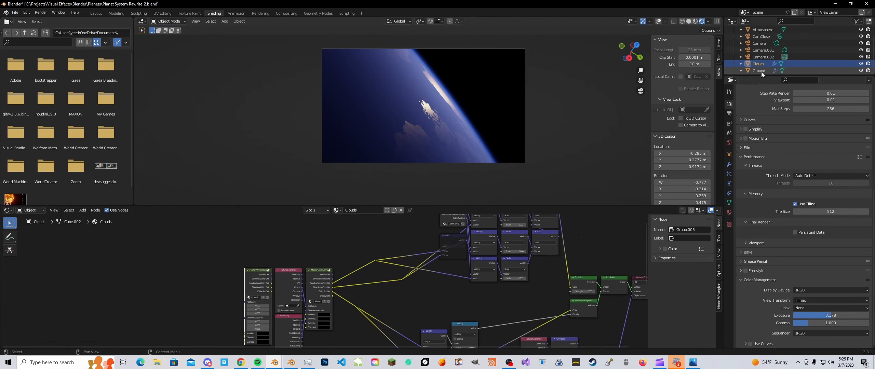
# - Open the Master Cloud Composition group and delete its extra, lower Group Input node
pyautogui.click(317, 276)
pyautogui.press('Tab')
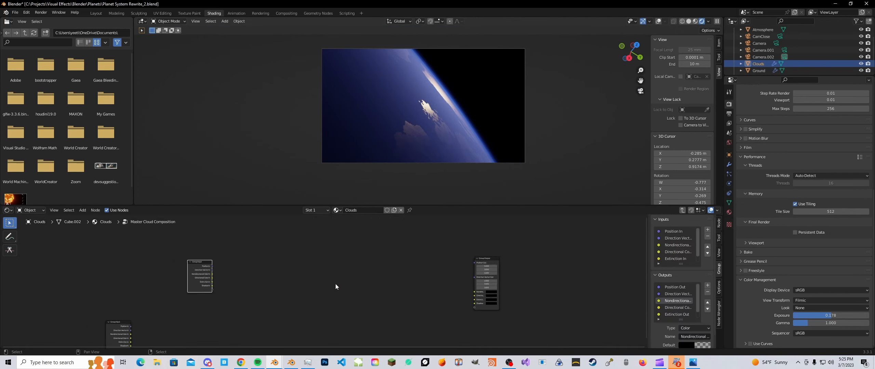
pyautogui.scroll(2, 328, 280)
pyautogui.scroll(-3, 301, 283)
pyautogui.moveTo(292, 285); pyautogui.dragTo(328, 259, button='middle')
pyautogui.click(149, 305)
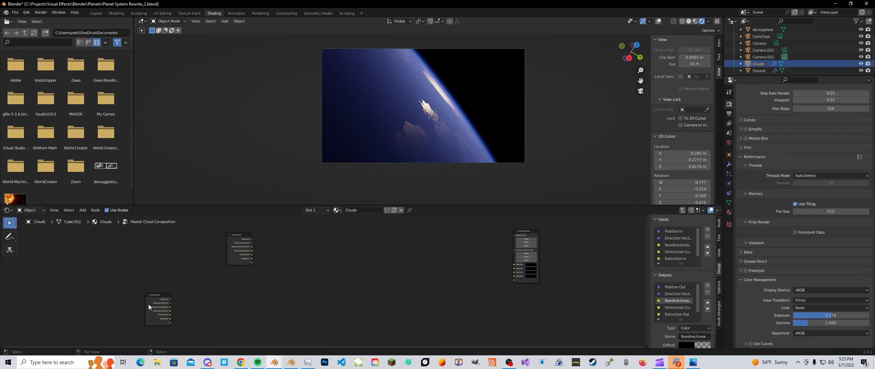
pyautogui.press('x')
pyautogui.click(232, 254)
pyautogui.scroll(2, 231, 257)
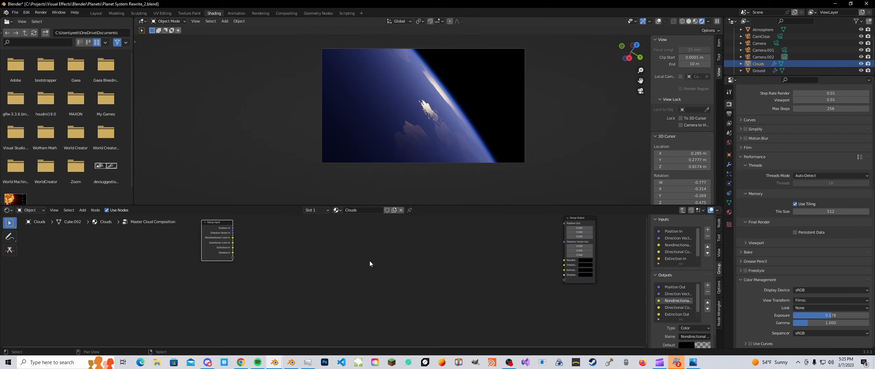
# - Add a Cloud Layer group node between the Group Input and Group Output, and widen it so its labels are readable
pyautogui.hotkey('shift', 'a')
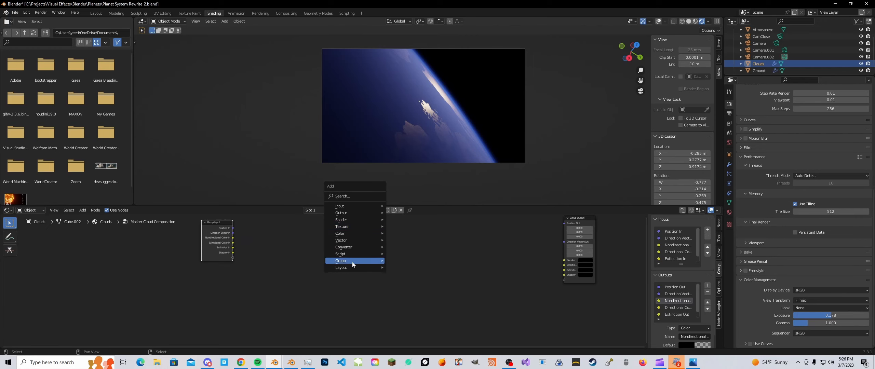
pyautogui.moveTo(360, 264)
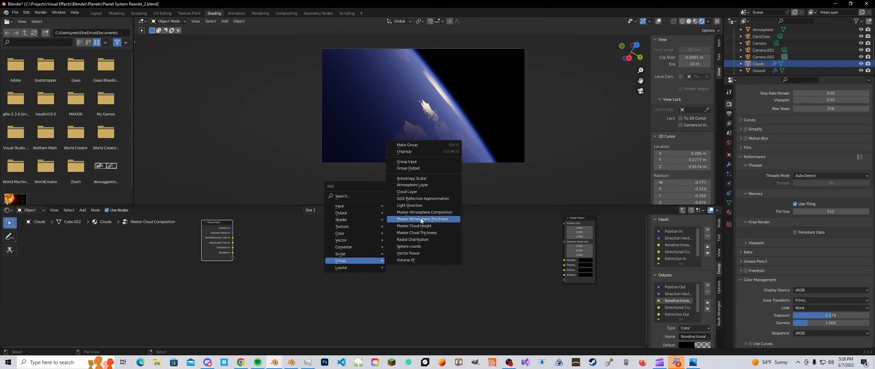
pyautogui.click(409, 192)
pyautogui.click(383, 219)
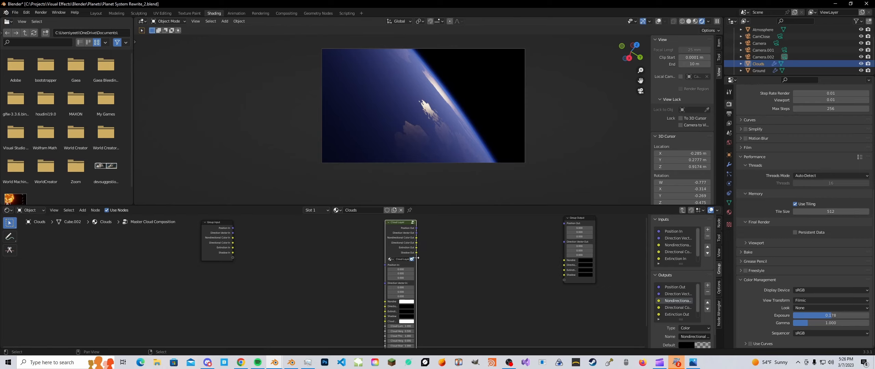
pyautogui.moveTo(416, 258); pyautogui.dragTo(451, 255)
# - Connect the Group Input's position, direction vector, nondirectional color, directional color, extinction and shadow sockets to the matching Cloud Layer inputs
pyautogui.moveTo(233, 228)
pyautogui.mouseDown()
pyautogui.moveTo(394, 265)
pyautogui.moveTo(233, 233)
pyautogui.mouseUp()
pyautogui.moveTo(233, 237); pyautogui.dragTo(385, 280)
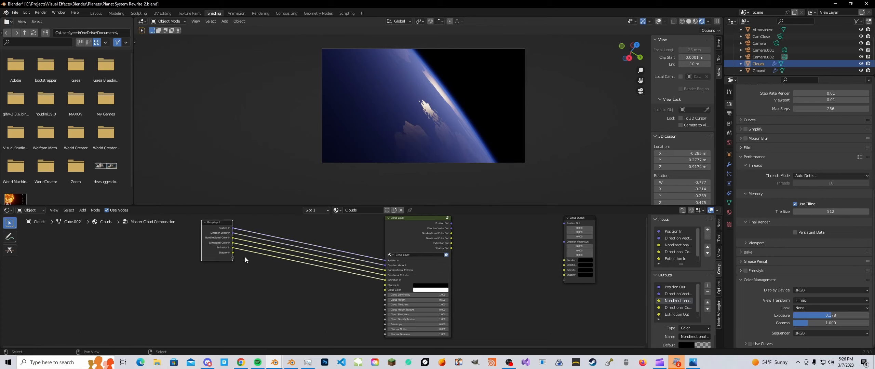
pyautogui.moveTo(233, 253); pyautogui.dragTo(393, 288)
# - Connect all six Cloud Layer outputs, from Position Out to Shadow Out, to the matching Group Output sockets
pyautogui.moveTo(454, 251); pyautogui.dragTo(379, 255, button='middle')
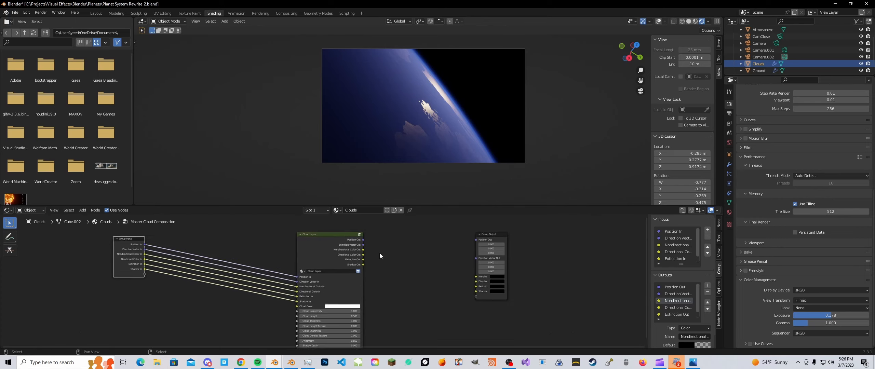
pyautogui.moveTo(363, 240); pyautogui.dragTo(476, 240)
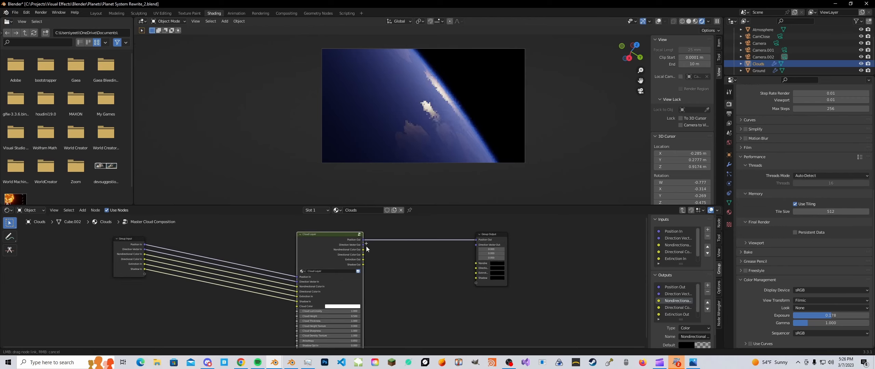
pyautogui.moveTo(363, 245); pyautogui.dragTo(476, 245)
pyautogui.moveTo(363, 249); pyautogui.dragTo(476, 250)
pyautogui.moveTo(363, 255); pyautogui.dragTo(475, 255)
pyautogui.moveTo(363, 259); pyautogui.dragTo(442, 263)
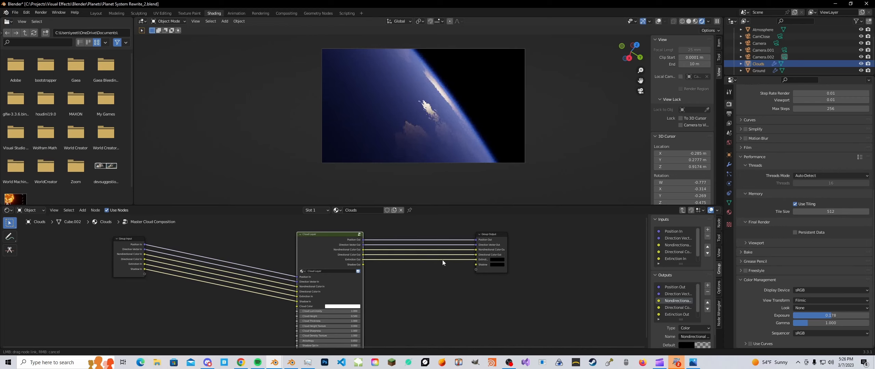
pyautogui.moveTo(362, 265); pyautogui.dragTo(476, 265)
# - Set the Cloud Layer's Cloud Height to 0
pyautogui.moveTo(404, 274); pyautogui.dragTo(437, 243, button='middle')
pyautogui.scroll(4, 422, 262)
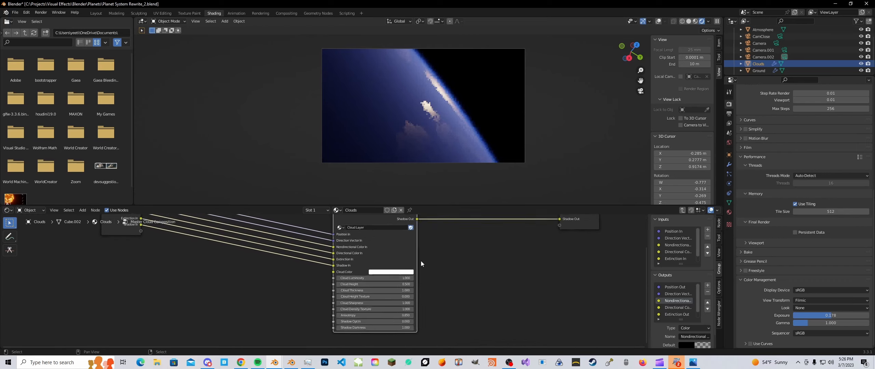
pyautogui.moveTo(430, 280); pyautogui.dragTo(414, 274, button='middle')
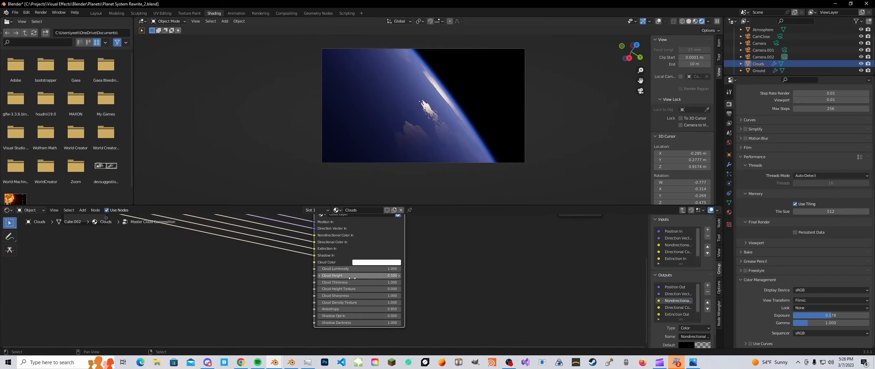
pyautogui.scroll(1, 365, 265)
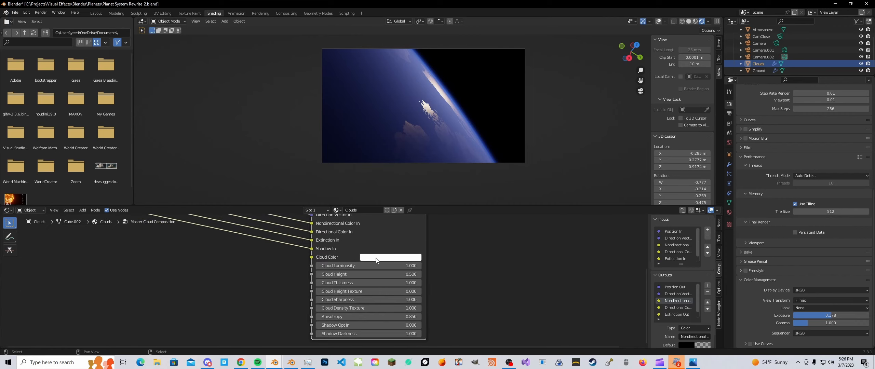
pyautogui.click(355, 275)
pyautogui.write('0')
pyautogui.press('Return')
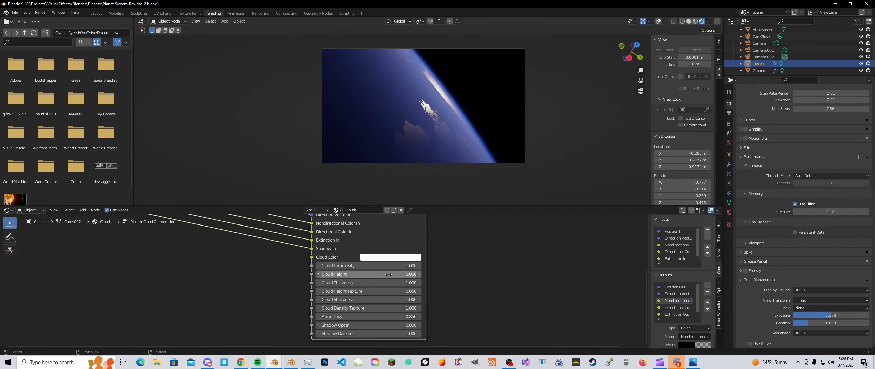
# - Set the Cloud Layer's Shadow Opt In to 1
pyautogui.scroll(2, 397, 281)
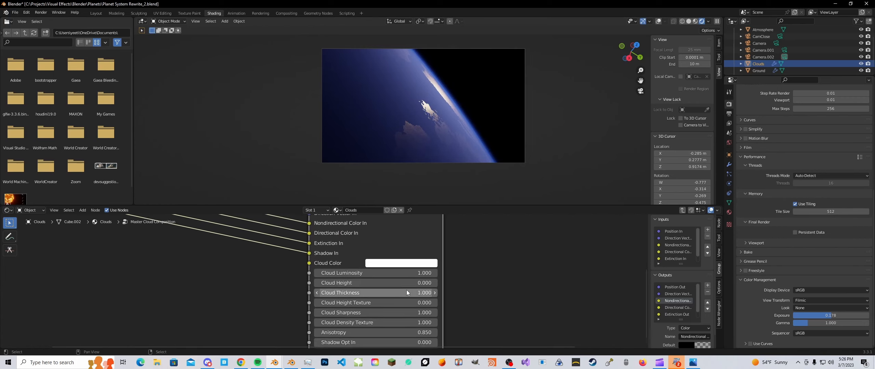
pyautogui.moveTo(378, 286); pyautogui.dragTo(378, 274, button='middle')
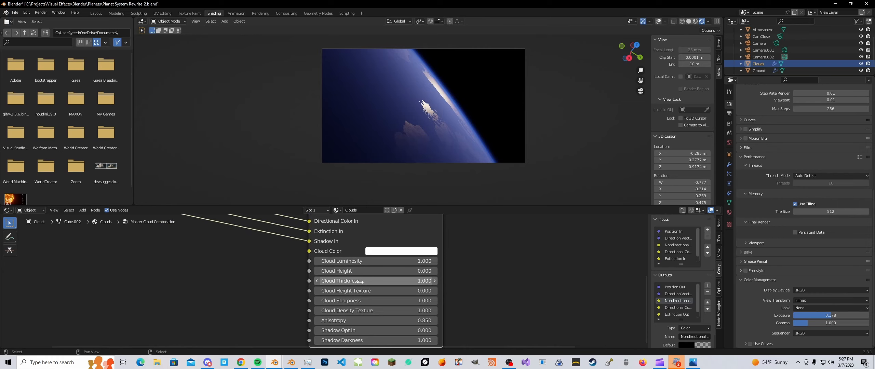
pyautogui.moveTo(372, 288); pyautogui.dragTo(372, 271, button='middle')
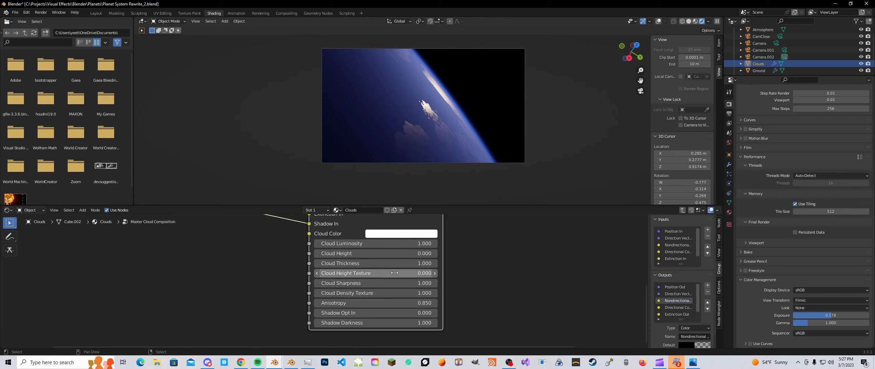
pyautogui.scroll(-1, 358, 278)
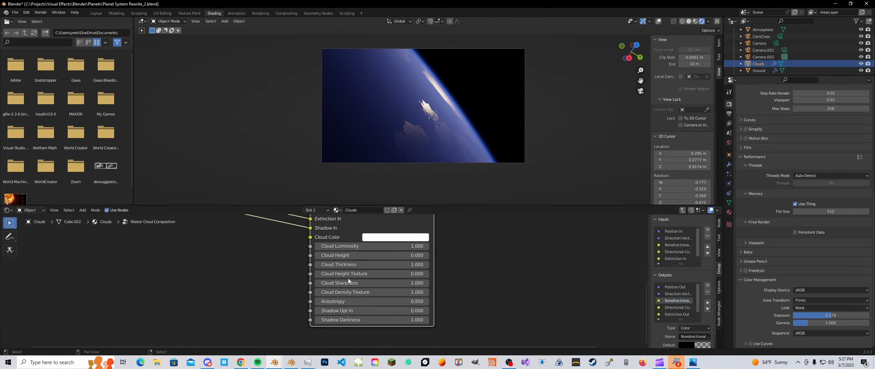
pyautogui.moveTo(352, 283); pyautogui.dragTo(354, 269, button='middle')
pyautogui.scroll(2, 356, 270)
pyautogui.scroll(1, 379, 263)
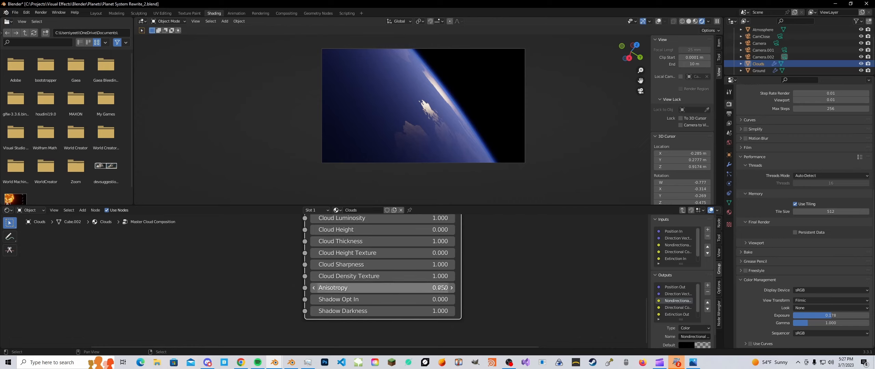
pyautogui.click(384, 301)
pyautogui.write('1')
pyautogui.press('Return')
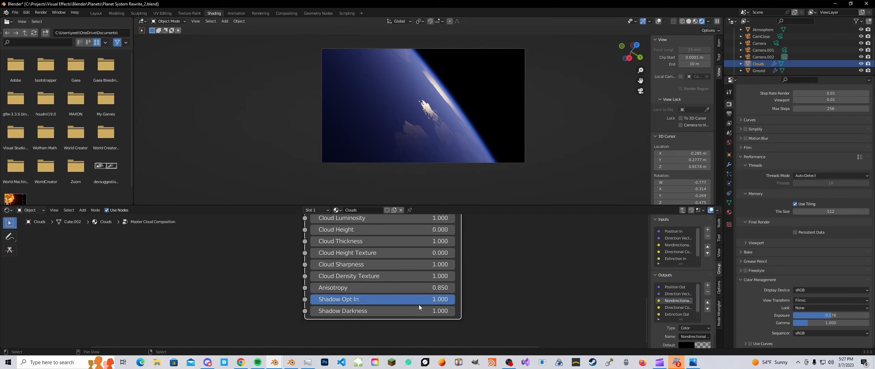
# - Move the Cloud Layer node slightly closer to the Group Input
pyautogui.scroll(-5, 419, 305)
pyautogui.scroll(-3, 381, 274)
pyautogui.moveTo(380, 275); pyautogui.dragTo(389, 297, button='middle')
pyautogui.moveTo(365, 244); pyautogui.dragTo(348, 247)
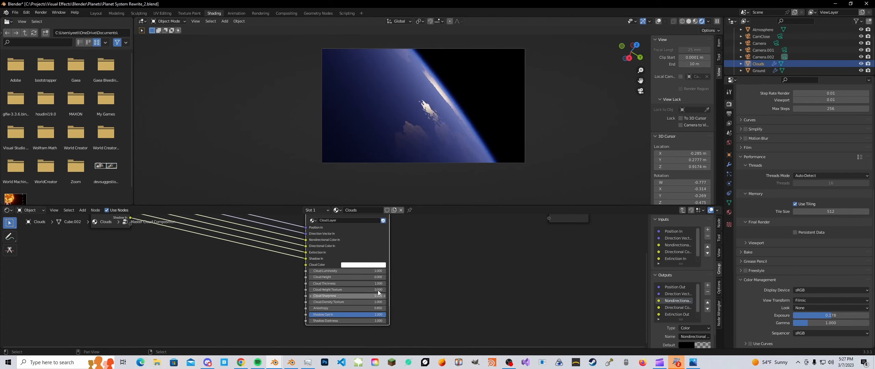
pyautogui.scroll(-1, 378, 290)
pyautogui.moveTo(378, 289); pyautogui.dragTo(355, 303, button='middle')
pyautogui.moveTo(322, 243); pyautogui.dragTo(301, 248)
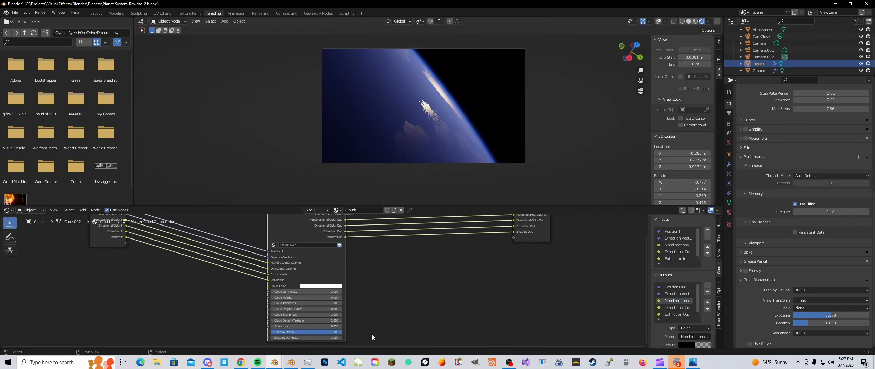
# - Examine the Cloud Layer's shadow parameters, including Shadow Darkness
pyautogui.moveTo(367, 308); pyautogui.dragTo(340, 305, button='middle')
pyautogui.scroll(2, 383, 293)
pyautogui.scroll(2, 378, 287)
pyautogui.scroll(-1, 392, 292)
pyautogui.scroll(-3, 350, 289)
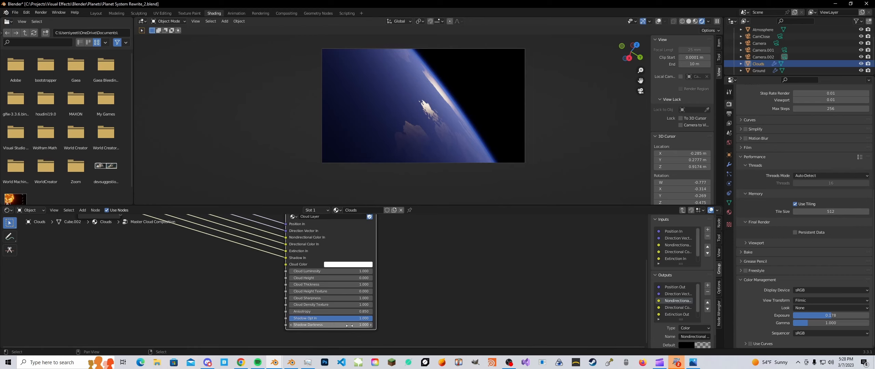
pyautogui.moveTo(357, 327); pyautogui.dragTo(366, 290, button='middle')
pyautogui.scroll(2, 386, 307)
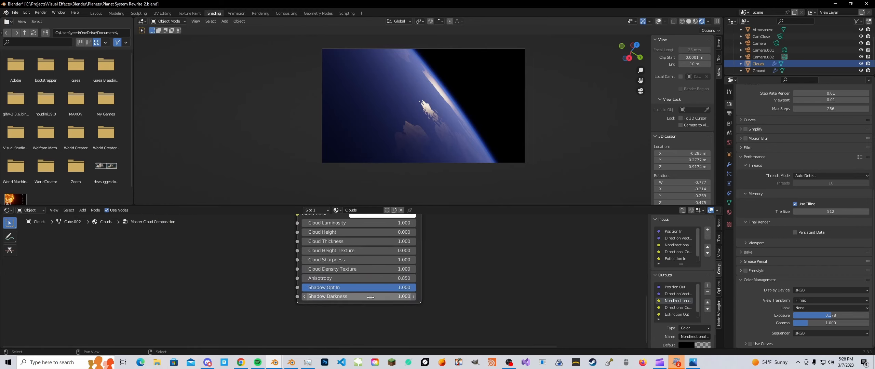
# - Set the Cloud Layer's Cloud Height Texture to 1
pyautogui.scroll(-2, 346, 306)
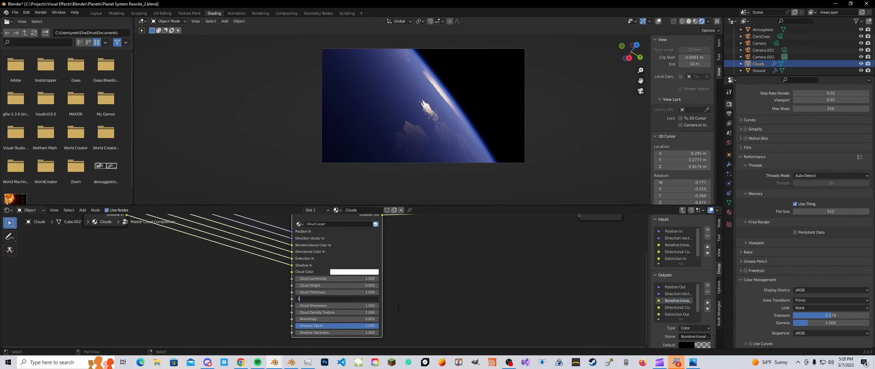
pyautogui.scroll(1, 358, 300)
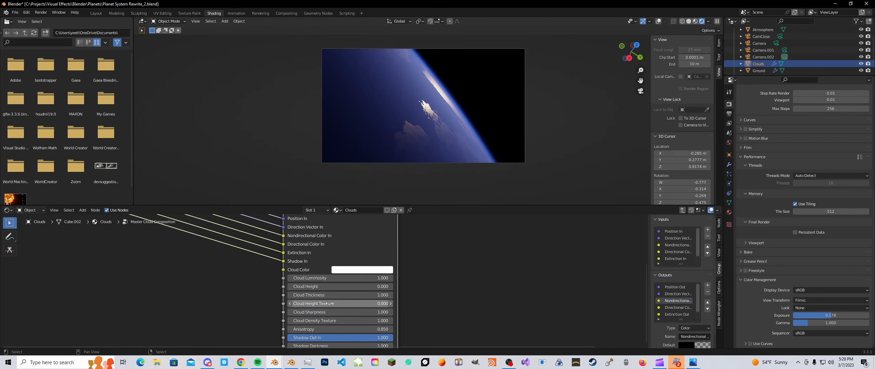
pyautogui.scroll(-1, 330, 304)
pyautogui.moveTo(335, 310); pyautogui.dragTo(346, 300, button='middle')
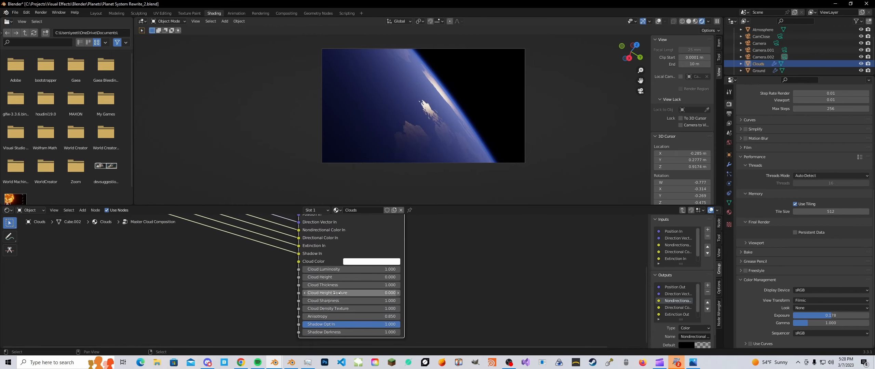
pyautogui.scroll(1, 337, 294)
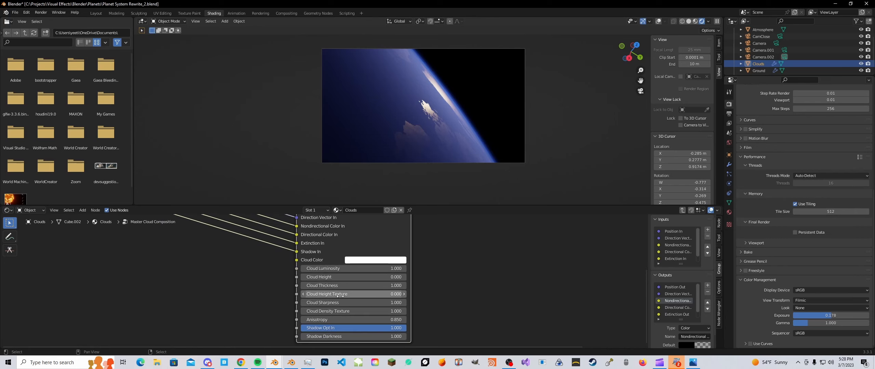
pyautogui.click(325, 294)
pyautogui.write('1')
pyautogui.press('Return')
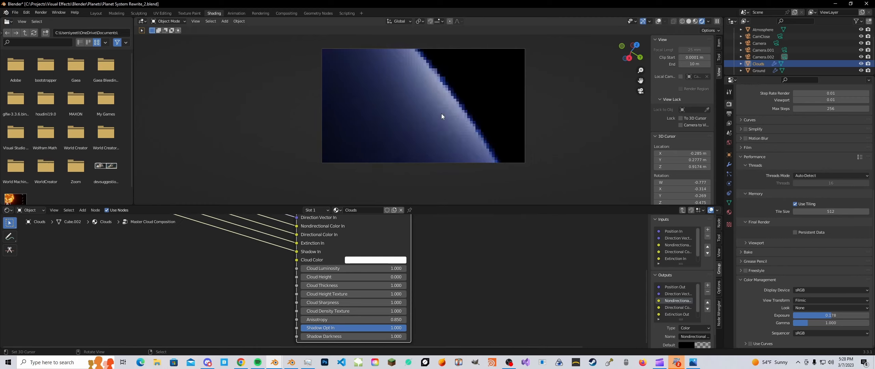
pyautogui.scroll(3, 415, 303)
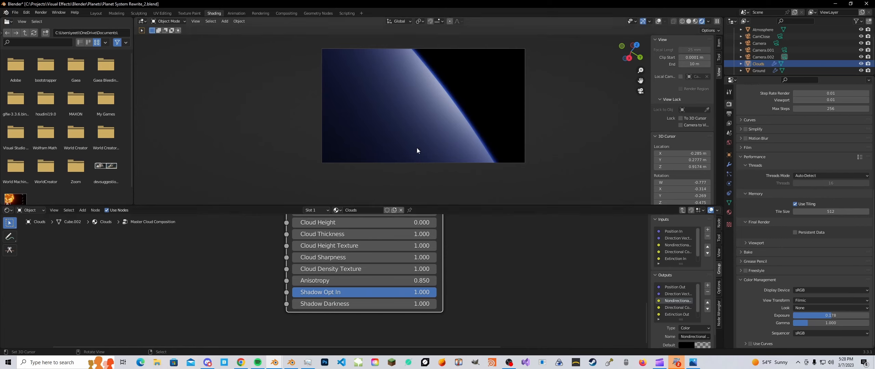
pyautogui.scroll(-3, 370, 265)
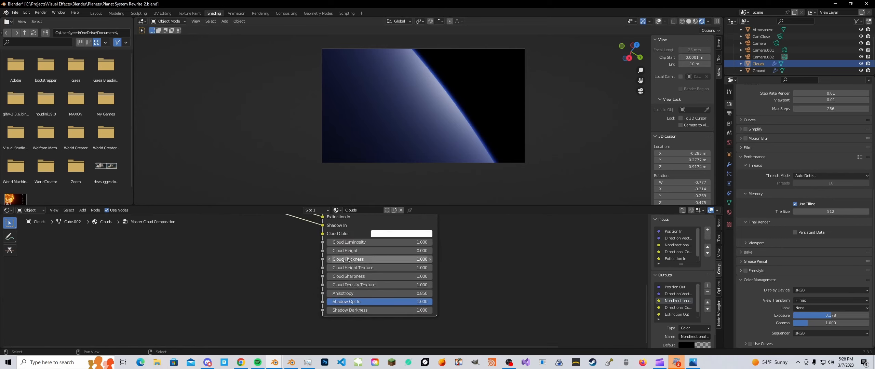
# - Move the Group Input away from the Cloud Layer, duplicate it, and place the copy in the free space below the original
pyautogui.scroll(-4, 286, 265)
pyautogui.moveTo(256, 231); pyautogui.dragTo(228, 244)
pyautogui.scroll(-2, 230, 238)
pyautogui.moveTo(230, 241); pyautogui.dragTo(260, 234, button='middle')
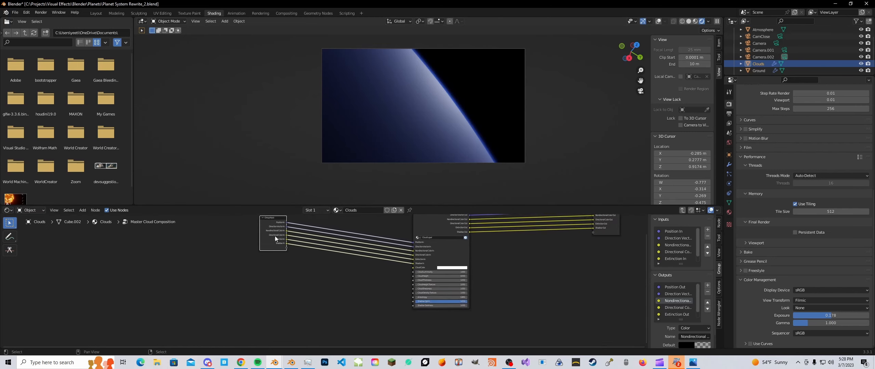
pyautogui.hotkey('shift', 'd')
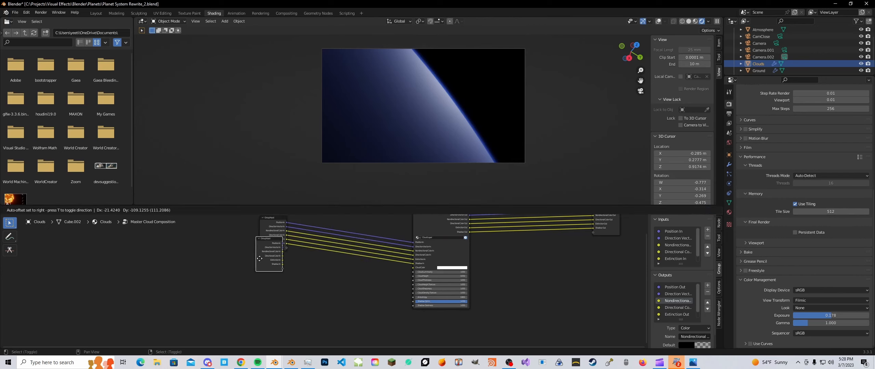
pyautogui.click(246, 287)
pyautogui.moveTo(246, 287); pyautogui.dragTo(306, 269, button='middle')
pyautogui.scroll(4, 323, 261)
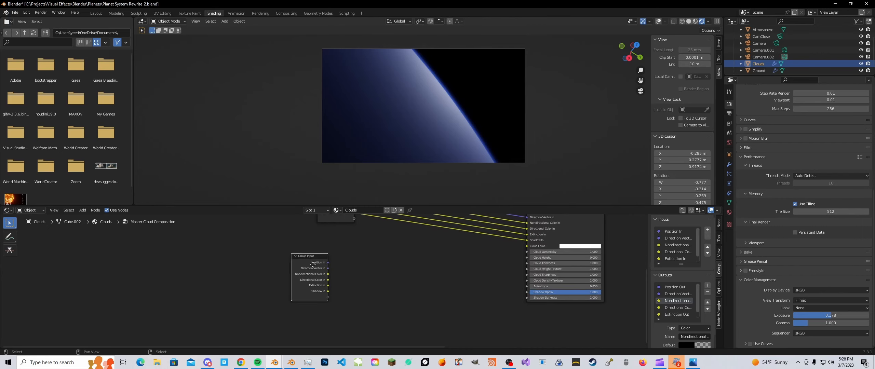
pyautogui.moveTo(313, 264); pyautogui.dragTo(282, 279)
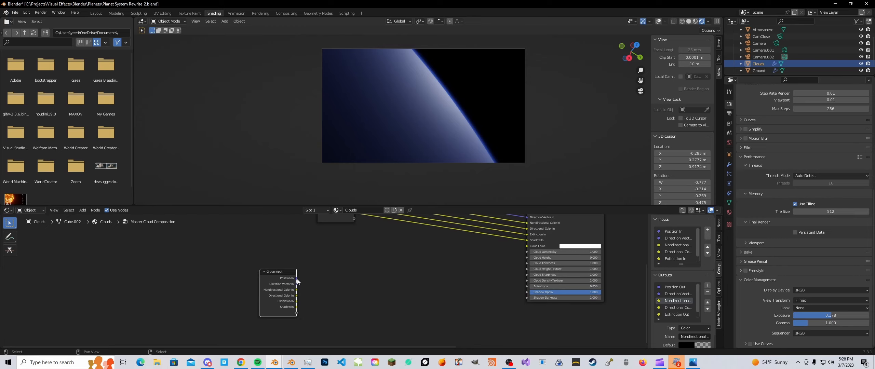
# - Shift the duplicated Group Input slightly away from the Cloud Layer and add a Noise Texture node between them
pyautogui.moveTo(298, 281); pyautogui.dragTo(268, 288, button='middle')
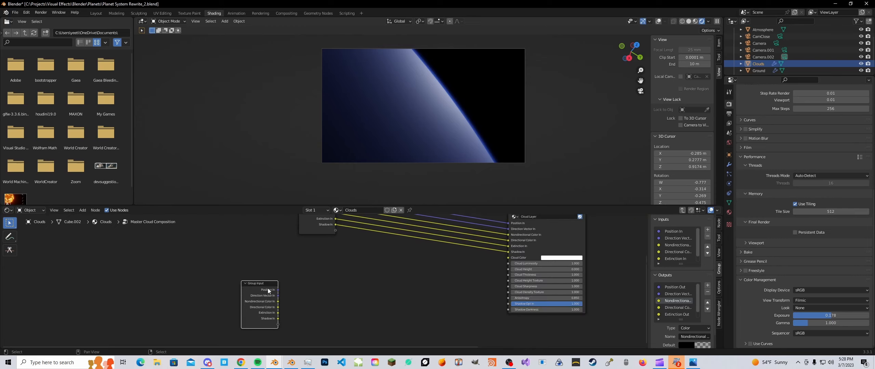
pyautogui.moveTo(264, 289); pyautogui.dragTo(254, 289)
pyautogui.scroll(2, 295, 289)
pyautogui.moveTo(295, 288); pyautogui.dragTo(257, 288, button='middle')
pyautogui.scroll(1, 301, 289)
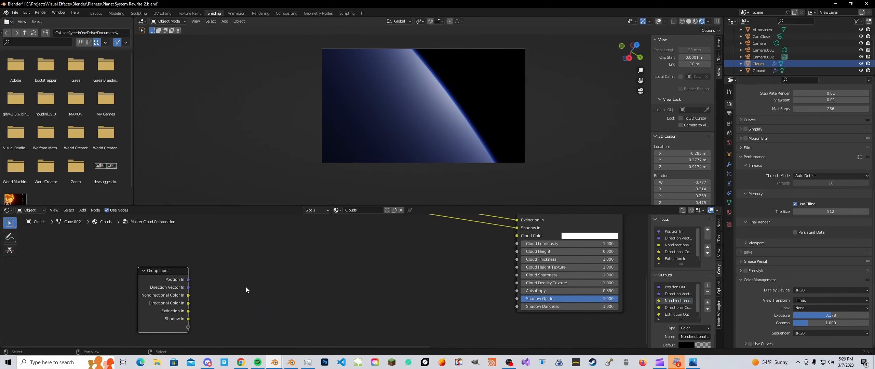
pyautogui.scroll(-1, 246, 287)
pyautogui.hotkey('shift', 'a')
pyautogui.moveTo(252, 276)
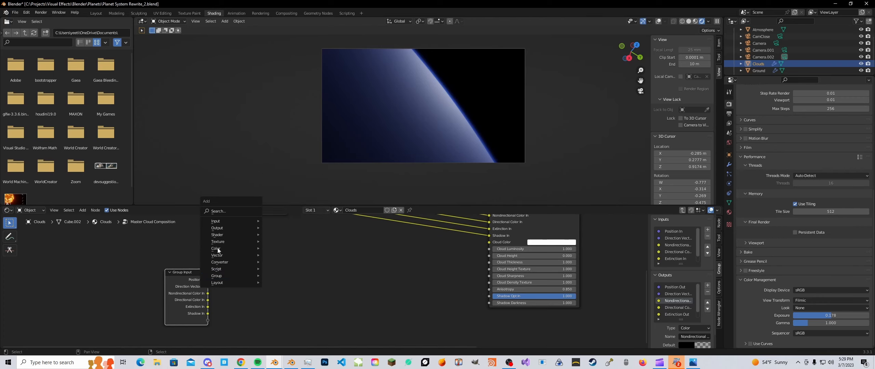
pyautogui.moveTo(219, 242)
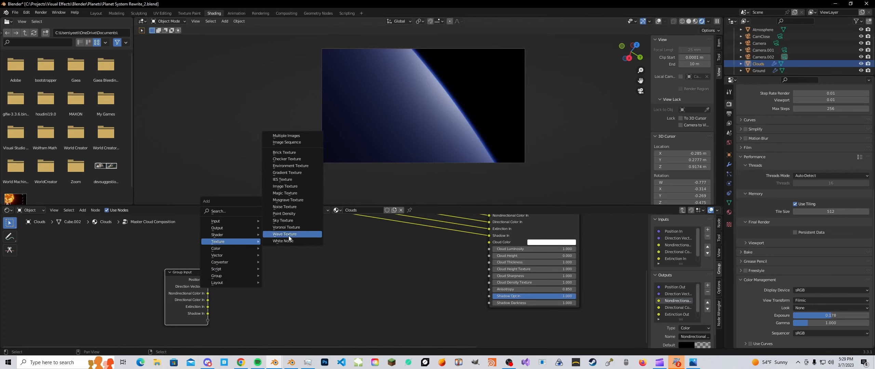
pyautogui.click(279, 207)
pyautogui.click(300, 253)
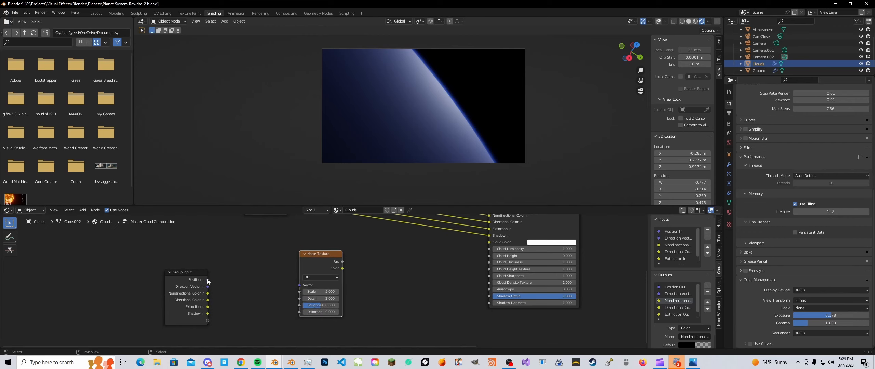
# - Connect Position In to the Noise Texture's Vector and set its Scale to 125, Detail to 8 and Roughness to about 0.592
pyautogui.moveTo(207, 280); pyautogui.dragTo(298, 285)
pyautogui.moveTo(317, 261); pyautogui.dragTo(315, 290)
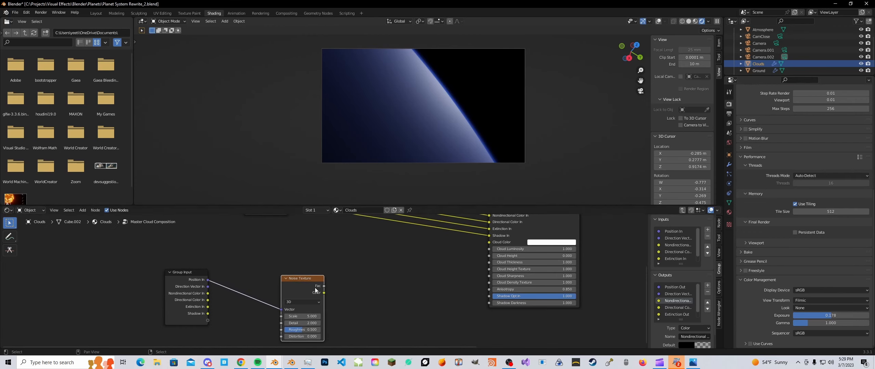
pyautogui.click(305, 315)
pyautogui.write('125')
pyautogui.click(317, 323)
pyautogui.write('8')
pyautogui.press('Return')
pyautogui.moveTo(312, 329); pyautogui.dragTo(313, 330)
# - Insert a ColorRamp between the Noise Texture and the Cloud Layer's Cloud Height Texture, with its black stop at about 0.527
pyautogui.hotkey('shift', 'a')
pyautogui.moveTo(328, 323)
pyautogui.click(384, 256)
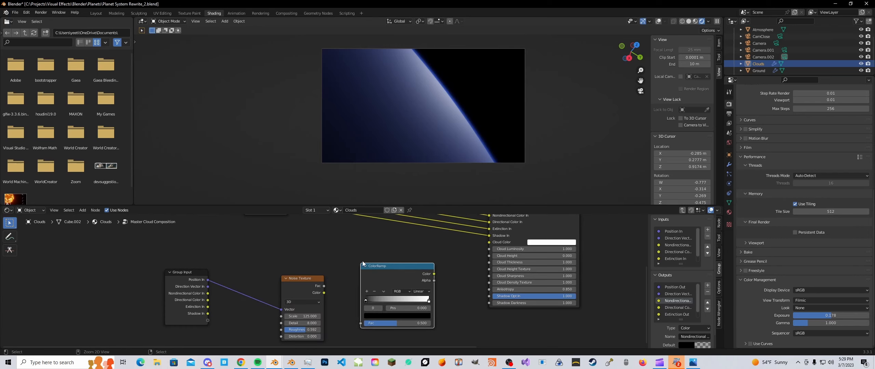
pyautogui.click(362, 262)
pyautogui.moveTo(324, 286); pyautogui.dragTo(364, 302)
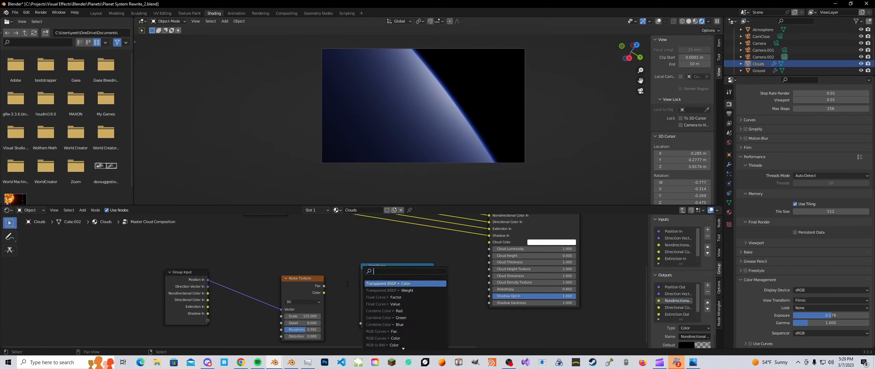
pyautogui.click(324, 293)
pyautogui.moveTo(324, 287); pyautogui.dragTo(360, 323)
pyautogui.moveTo(389, 279); pyautogui.dragTo(493, 271)
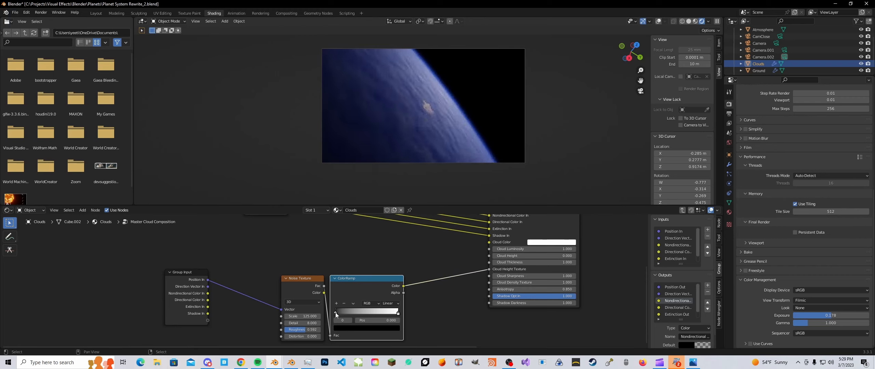
pyautogui.moveTo(363, 313); pyautogui.dragTo(371, 313)
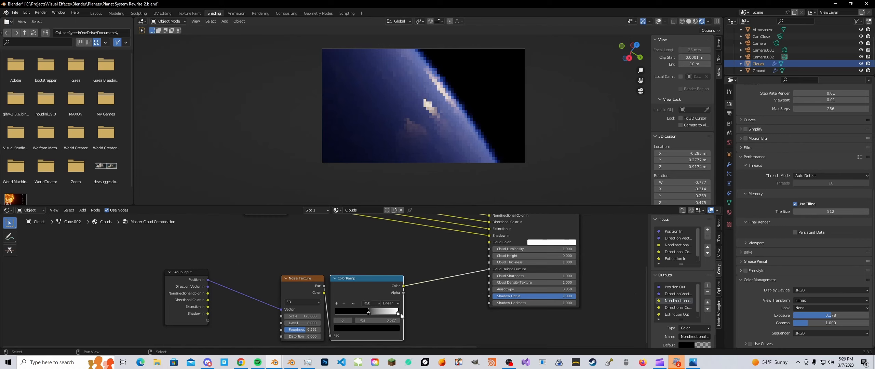
# - Set the Cloud Layer's Cloud Sharpness to 256 and Cloud Density Texture to 5
pyautogui.click(528, 276)
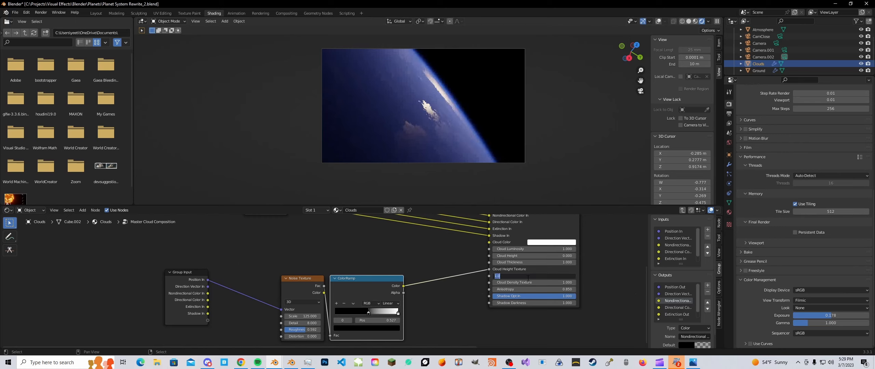
pyautogui.write('25')
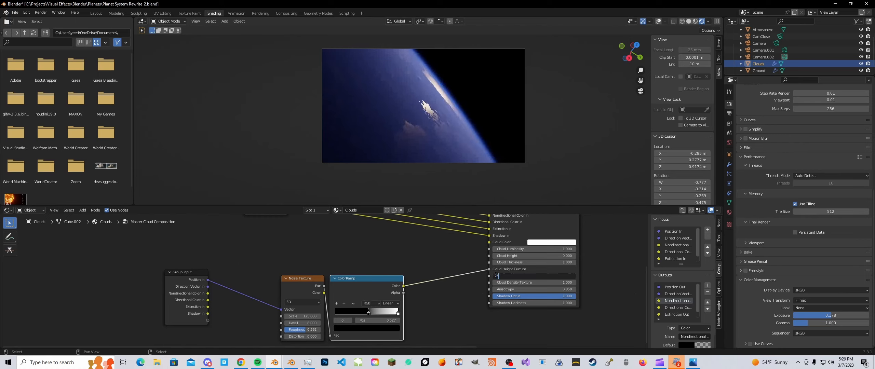
pyautogui.write('6')
pyautogui.press('Return')
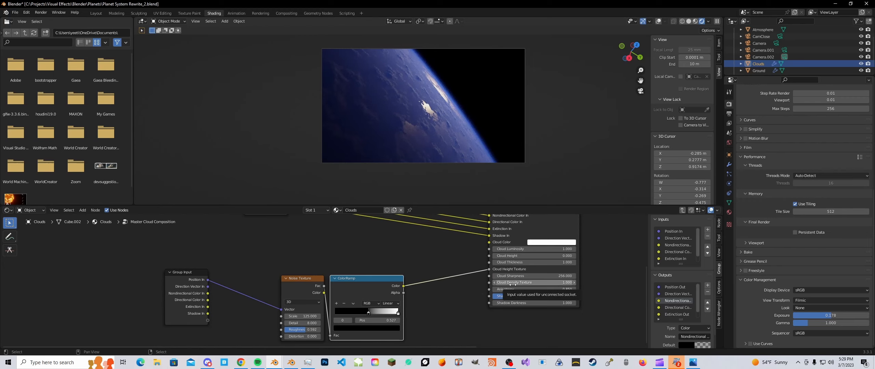
pyautogui.click(513, 283)
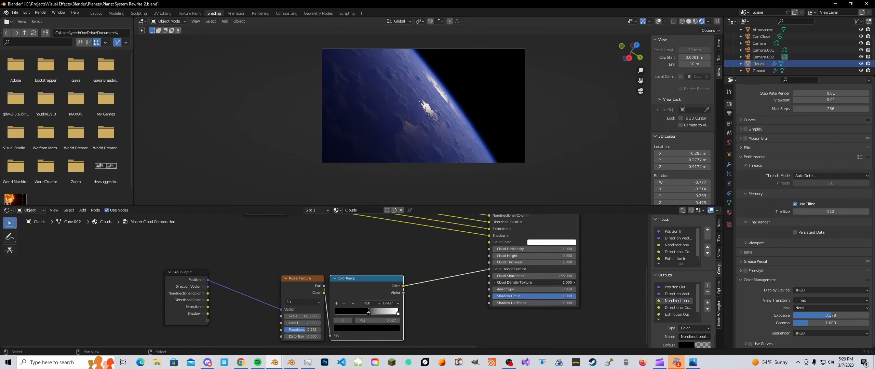
pyautogui.write('5')
pyautogui.press('Return')
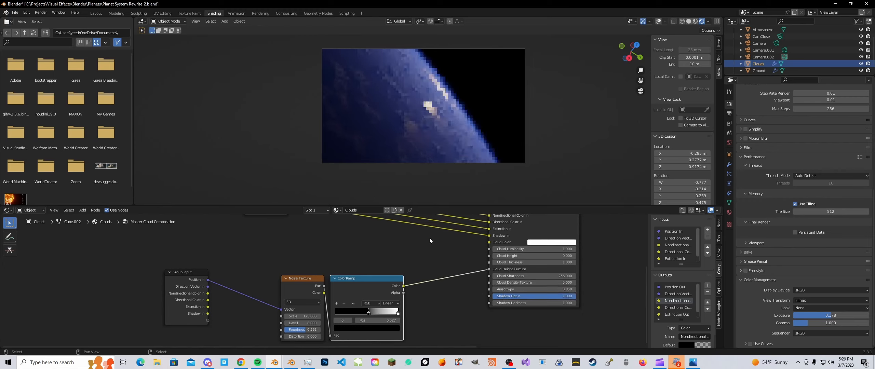
# - Move the ColorRamp's white stop to about 0.718
pyautogui.scroll(1, 392, 311)
pyautogui.scroll(1, 392, 311)
pyautogui.click(391, 318)
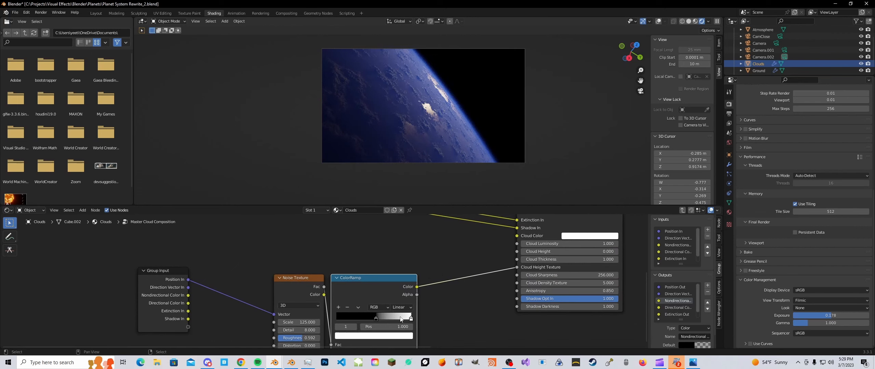
pyautogui.moveTo(390, 318); pyautogui.dragTo(389, 319)
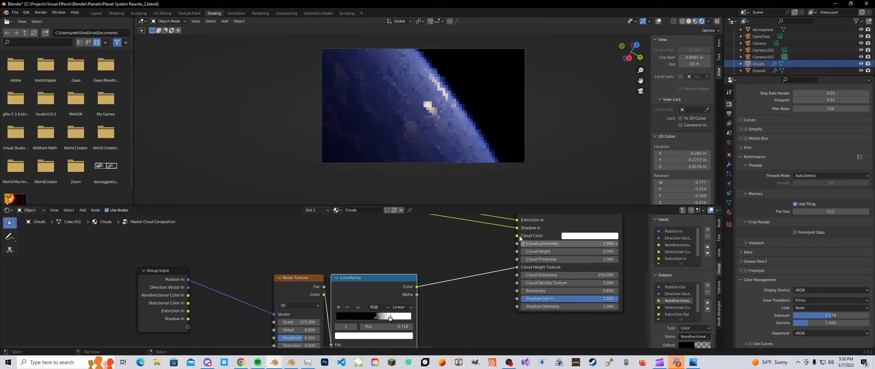
pyautogui.scroll(1, 392, 291)
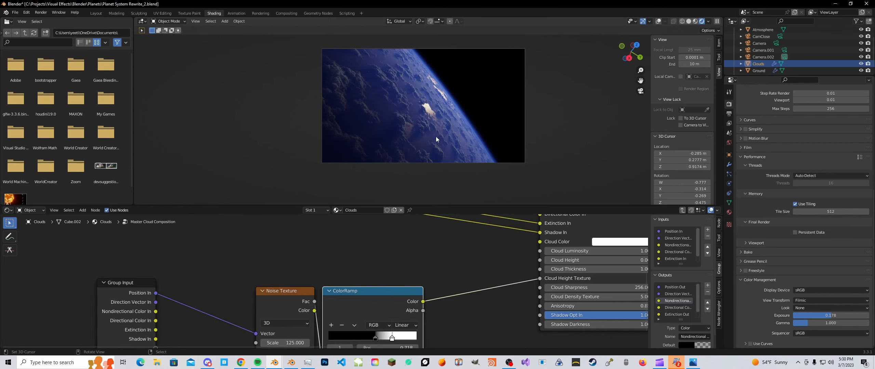
# - Leave the camera view for a closer look at the clouds and limit the viewport rendering to a rectangular region over them
pyautogui.moveTo(436, 137); pyautogui.dragTo(383, 122, button='middle')
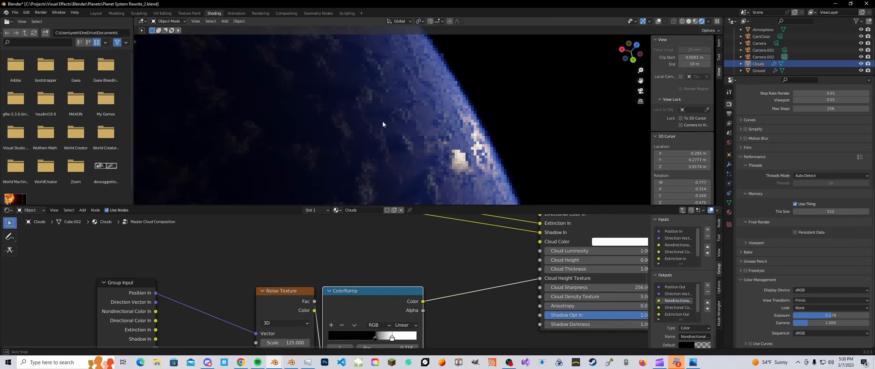
pyautogui.scroll(2, 383, 121)
pyautogui.hotkey('shift', 'b')
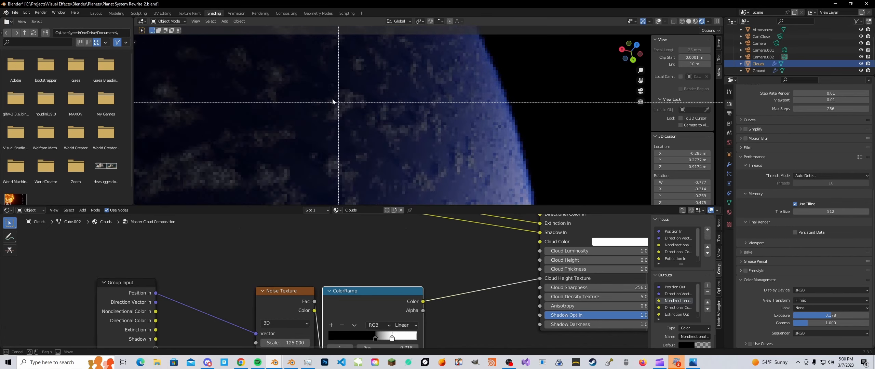
pyautogui.moveTo(270, 75); pyautogui.dragTo(424, 165)
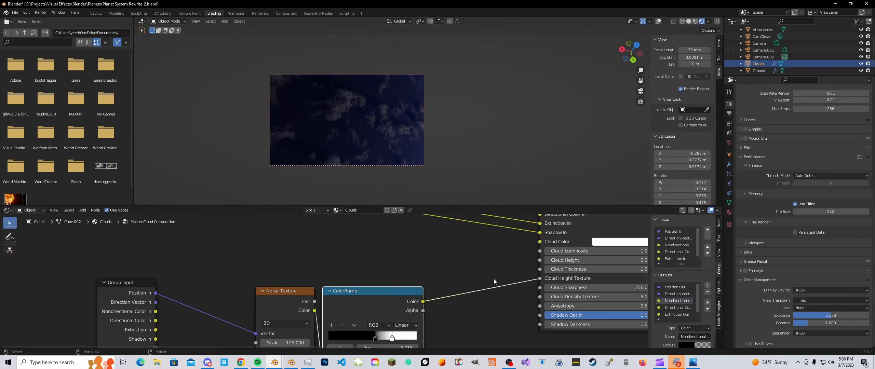
# - Set the Cloud Layer's Cloud Luminosity to 2
pyautogui.moveTo(595, 258); pyautogui.dragTo(480, 257, button='middle')
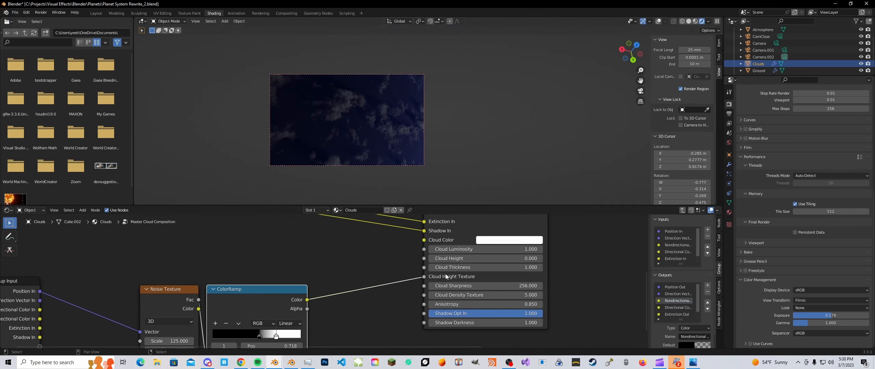
pyautogui.click(475, 249)
pyautogui.write('2')
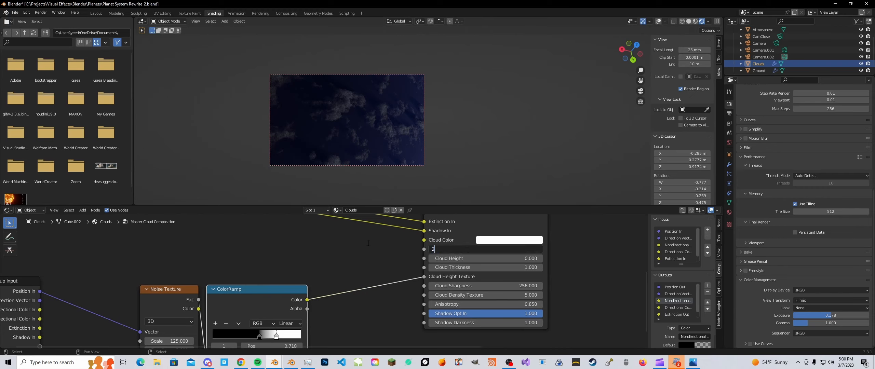
pyautogui.press('Return')
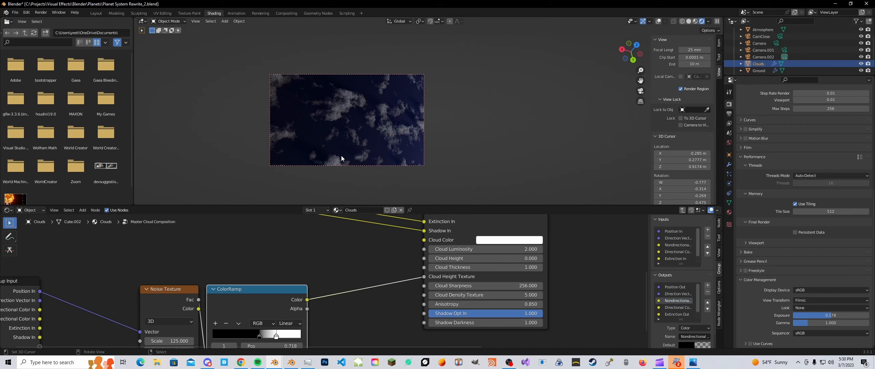
# - Place the 3D cursor on the clouds inside the render region and inspect them from another angle
pyautogui.keyDown('shift'); pyautogui.rightClick(301, 139); pyautogui.keyUp('shift')
pyautogui.moveTo(300, 138); pyautogui.dragTo(341, 125, button='middle')
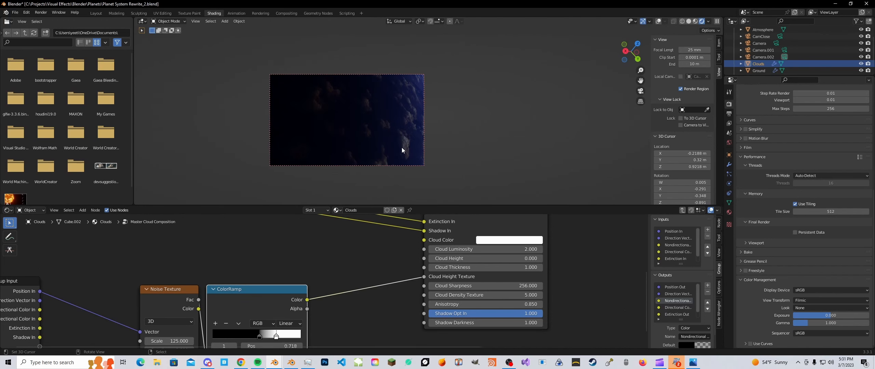
# - Return to the camera view and limit its render region to a small patch of clouds near the frame's centre
pyautogui.press('KP_0')
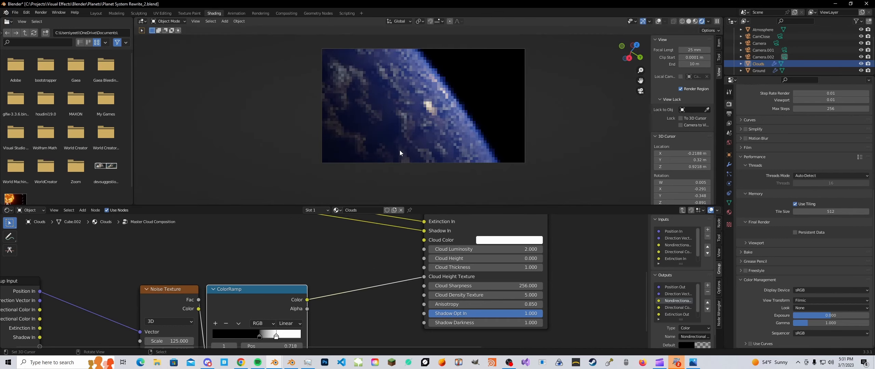
pyautogui.hotkey('ctrl', 'b')
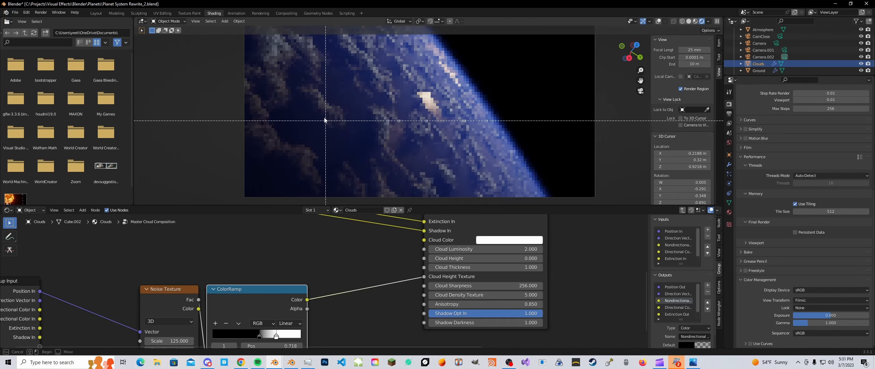
pyautogui.moveTo(365, 112); pyautogui.dragTo(398, 146)
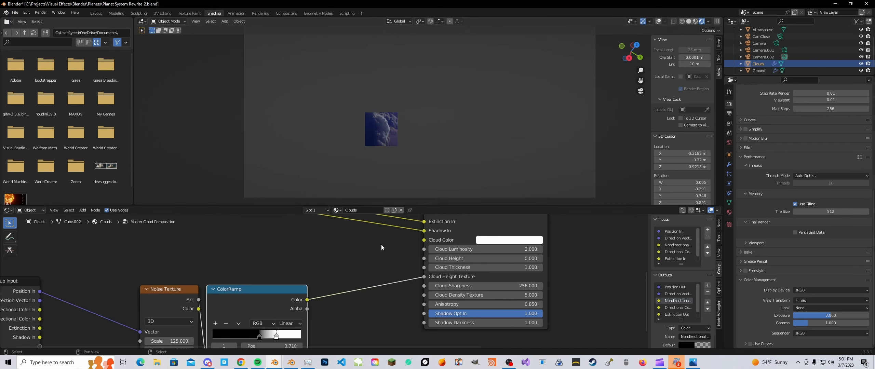
# - Bring the Cloud Layer's parameters and the ColorRamp feeding them into view together
pyautogui.scroll(-3, 382, 244)
pyautogui.moveTo(386, 270); pyautogui.dragTo(334, 246, button='middle')
pyautogui.scroll(3, 337, 247)
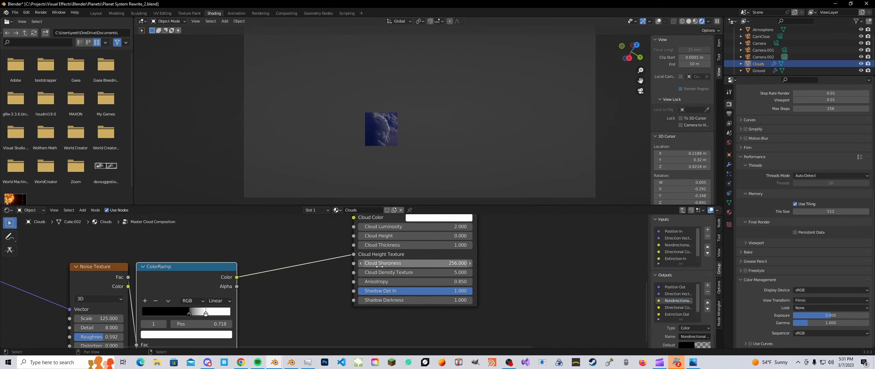
# - Set the Cloud Density Texture value of the cloud node group to 25
pyautogui.click(405, 272)
pyautogui.write('25')
pyautogui.press('Return')
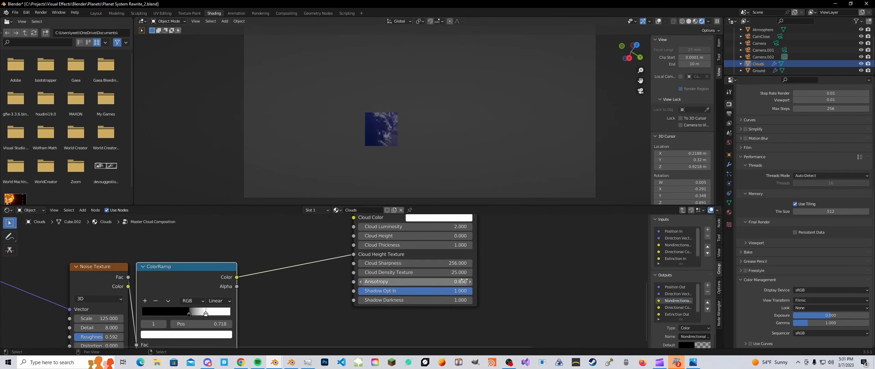
pyautogui.scroll(-1, 309, 273)
pyautogui.moveTo(310, 273); pyautogui.dragTo(388, 252, button='middle')
pyautogui.scroll(1, 370, 259)
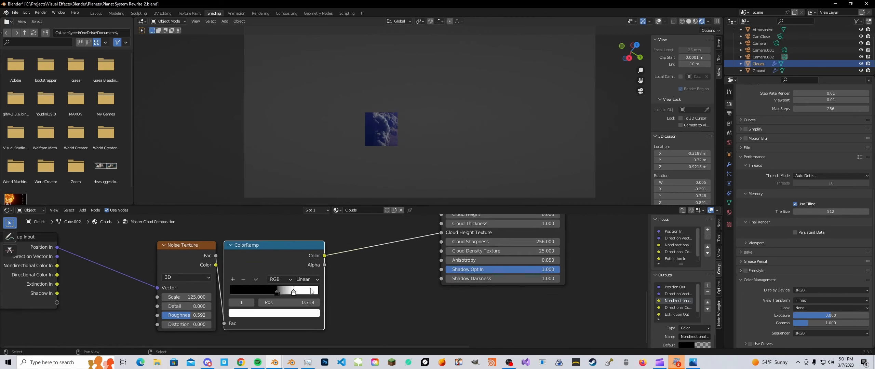
pyautogui.scroll(-3, 305, 285)
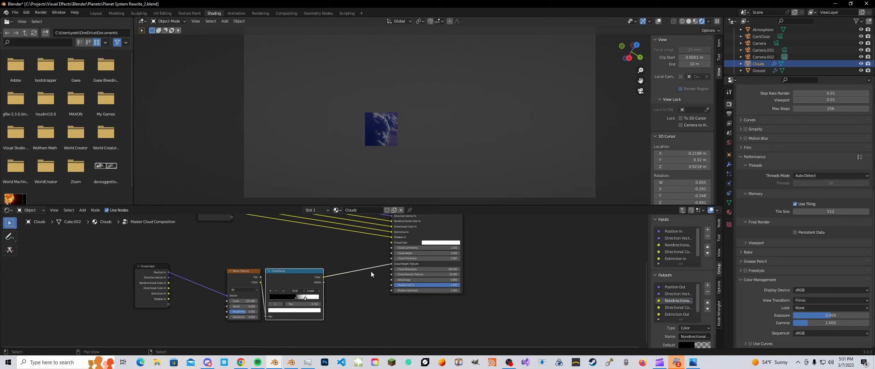
pyautogui.scroll(3, 341, 287)
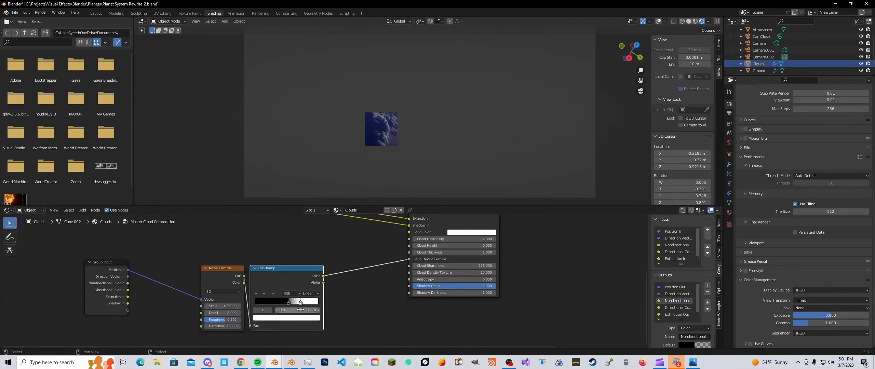
pyautogui.moveTo(415, 273); pyautogui.dragTo(399, 283, button='middle')
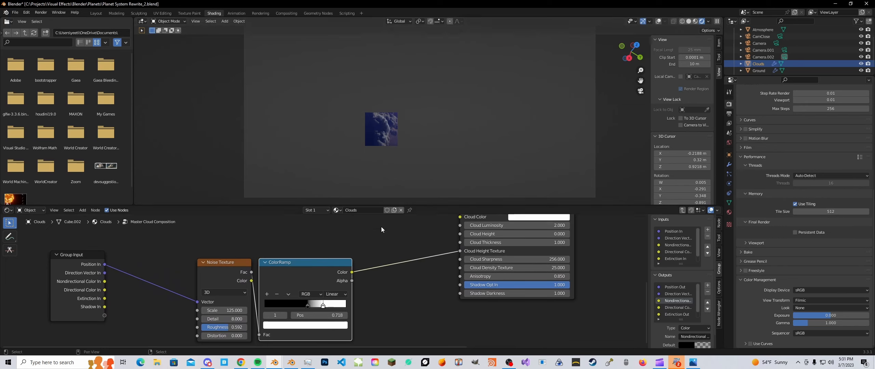
pyautogui.scroll(-4, 316, 295)
pyautogui.moveTo(315, 296); pyautogui.dragTo(342, 275, button='middle')
pyautogui.scroll(2, 342, 275)
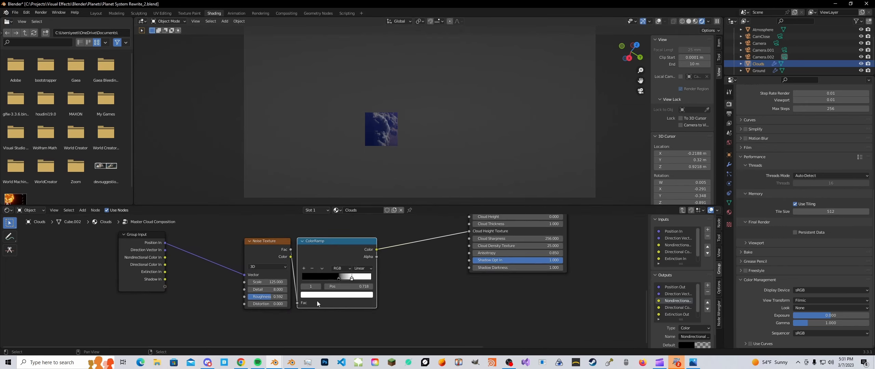
# - Switch to the Himawari Real-time page in Chrome and examine the cloud patterns and shadows near the day-night boundary
pyautogui.moveTo(241, 362)
pyautogui.click(242, 338)
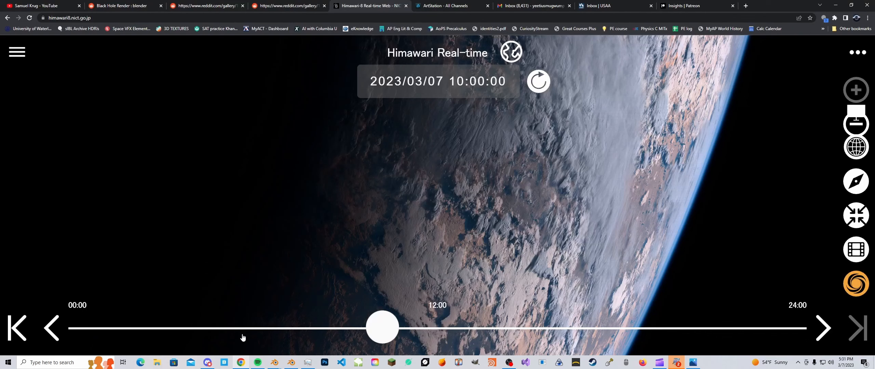
pyautogui.moveTo(496, 161); pyautogui.dragTo(470, 240)
pyautogui.moveTo(504, 130); pyautogui.dragTo(468, 236)
pyautogui.moveTo(488, 150)
pyautogui.mouseDown()
pyautogui.moveTo(452, 203)
pyautogui.moveTo(465, 201)
pyautogui.moveTo(454, 229)
pyautogui.moveTo(457, 219)
pyautogui.mouseUp()
pyautogui.moveTo(464, 151)
pyautogui.mouseDown()
pyautogui.moveTo(445, 230)
pyautogui.moveTo(421, 230)
pyautogui.mouseUp()
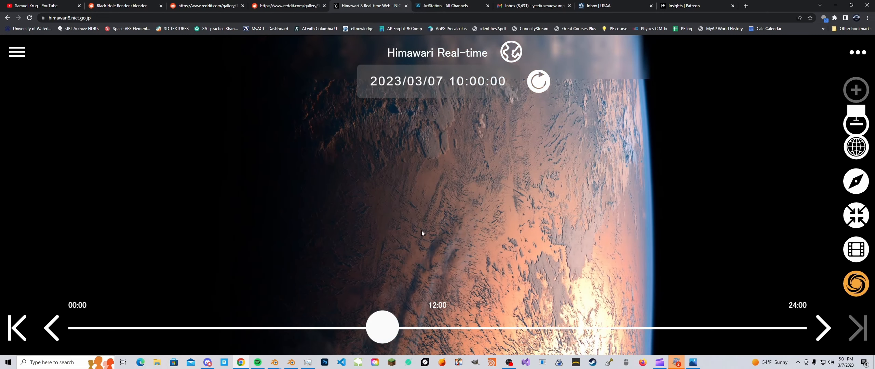
pyautogui.moveTo(406, 168); pyautogui.dragTo(408, 225)
pyautogui.scroll(3, 412, 188)
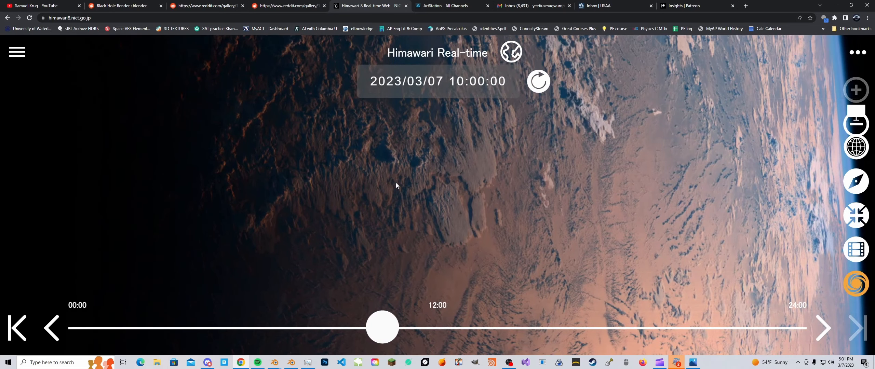
pyautogui.scroll(-2, 396, 185)
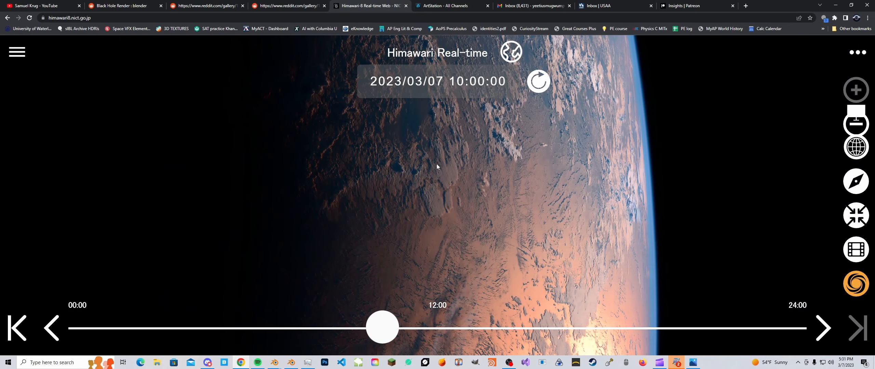
pyautogui.moveTo(441, 159); pyautogui.dragTo(442, 224)
pyautogui.moveTo(457, 153); pyautogui.dragTo(497, 87)
pyautogui.moveTo(476, 162); pyautogui.dragTo(518, 194)
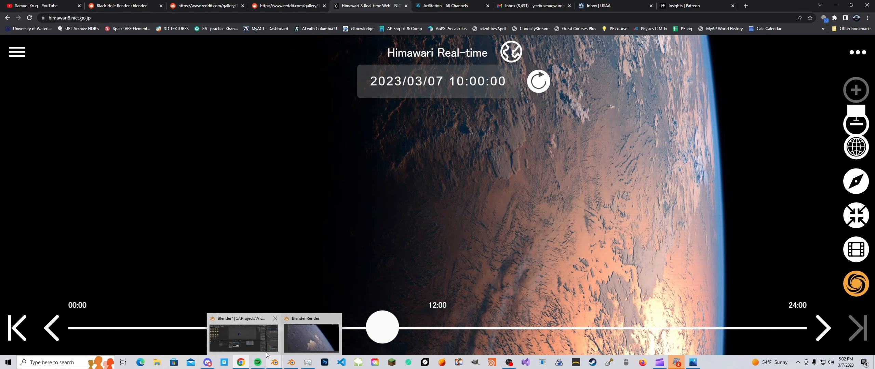
# - Switch back to Blender and set the Noise Texture's scale to 256
pyautogui.click(266, 351)
pyautogui.click(260, 282)
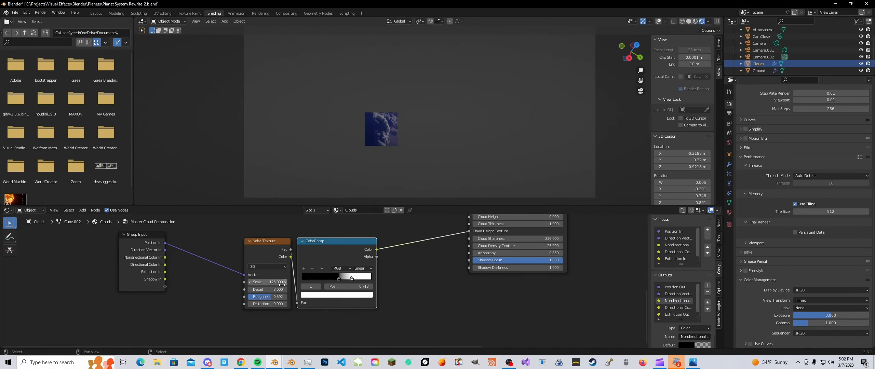
pyautogui.write('256')
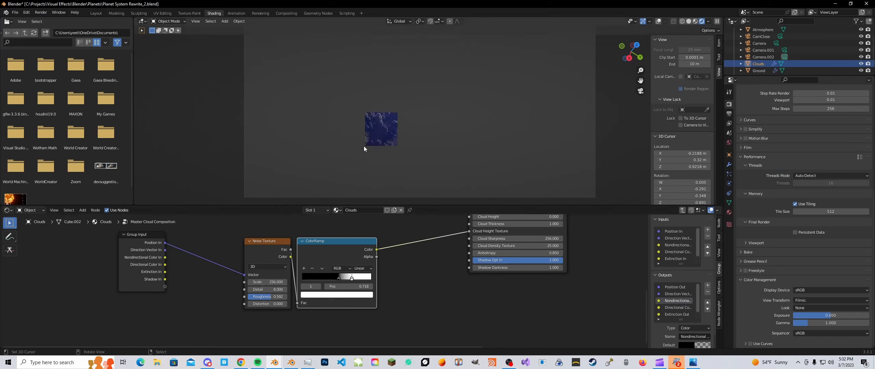
# - Redefine the viewport's render region as a larger rectangle covering the middle of the camera view
pyautogui.hotkey('ctrl', 'b')
pyautogui.moveTo(294, 65); pyautogui.dragTo(470, 185)
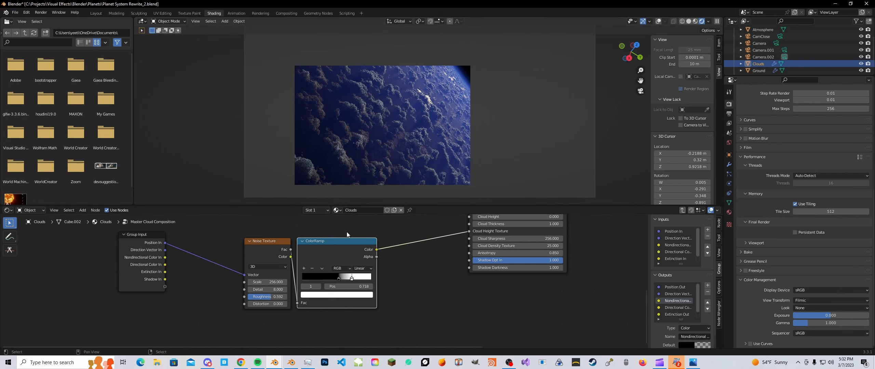
# - Move the color ramp's black stop to position 0.577 to thin out the clouds
pyautogui.scroll(1, 333, 270)
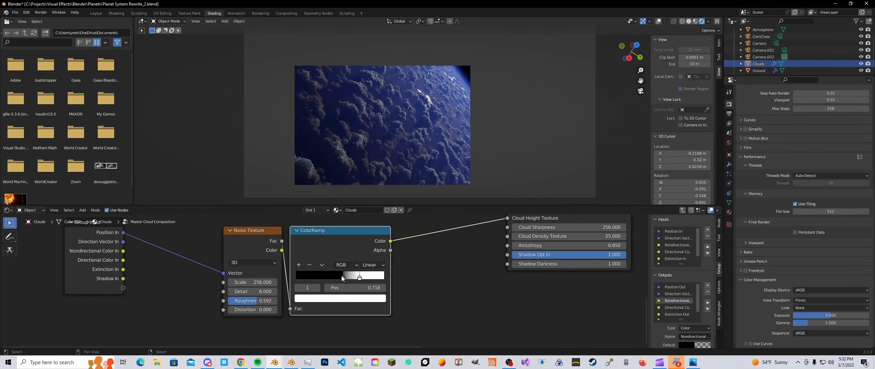
pyautogui.moveTo(341, 277); pyautogui.dragTo(346, 276)
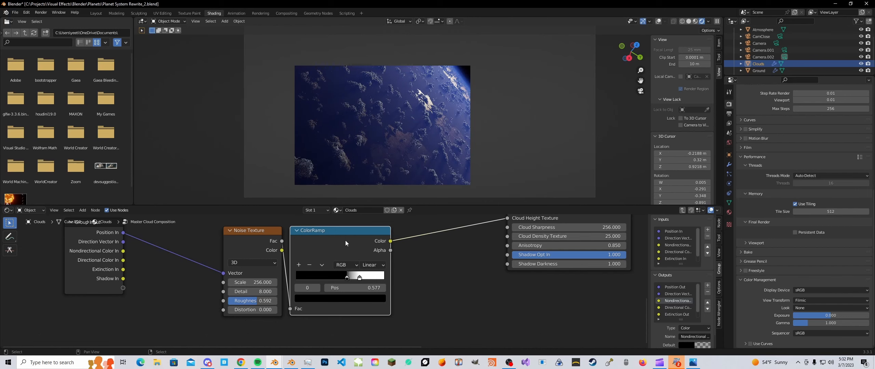
pyautogui.scroll(-2, 332, 241)
pyautogui.scroll(2, 327, 249)
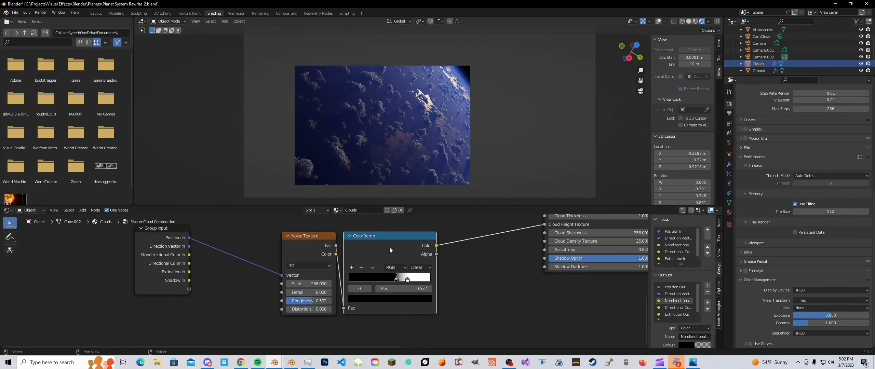
# - Rearrange the Noise Texture, ColorRamp and lower Group Input nodes to leave more space between them
pyautogui.scroll(-1, 400, 245)
pyautogui.moveTo(324, 230); pyautogui.dragTo(313, 308)
pyautogui.moveTo(381, 231); pyautogui.dragTo(424, 262)
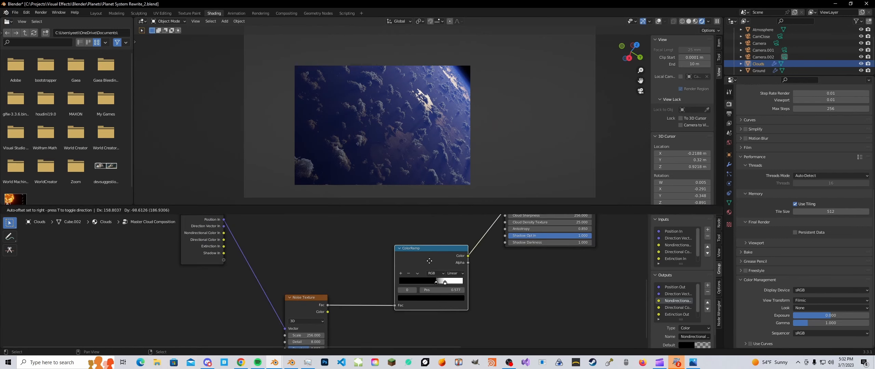
pyautogui.moveTo(317, 301); pyautogui.dragTo(354, 260)
pyautogui.scroll(-1, 328, 260)
pyautogui.moveTo(234, 259); pyautogui.dragTo(192, 274)
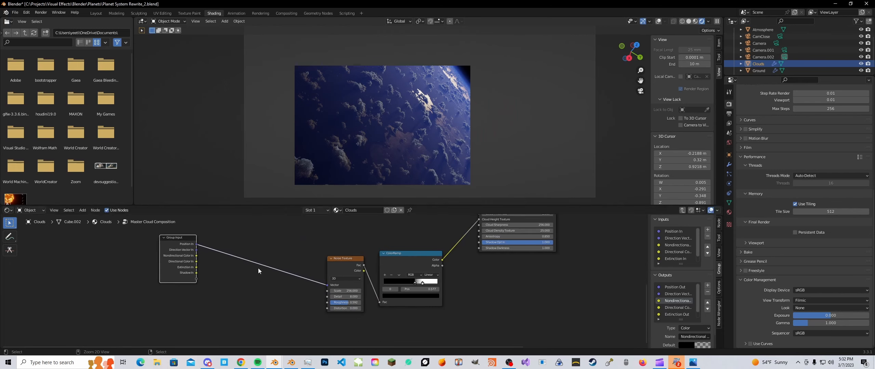
# - Preview the Noise Texture's output on the cloud material
pyautogui.click(350, 267)
pyautogui.keyDown('ctrl'); pyautogui.keyDown('shift'); pyautogui.click(351, 266); pyautogui.keyUp('shift'); pyautogui.keyUp('ctrl')
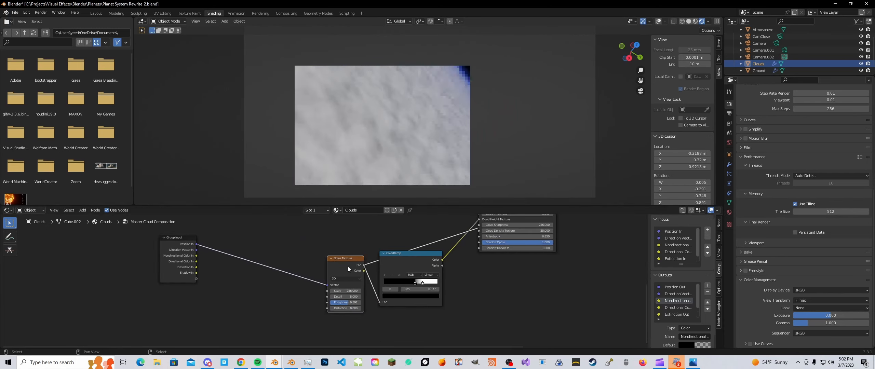
pyautogui.scroll(1, 210, 254)
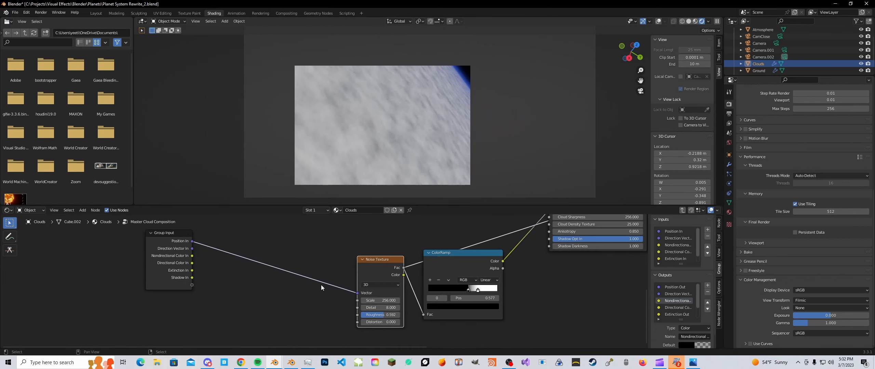
# - Insert a Vector Math node set to Normalize between the group's Position In and the Noise Texture's Vector input
pyautogui.hotkey('shift', 'a')
pyautogui.moveTo(286, 282)
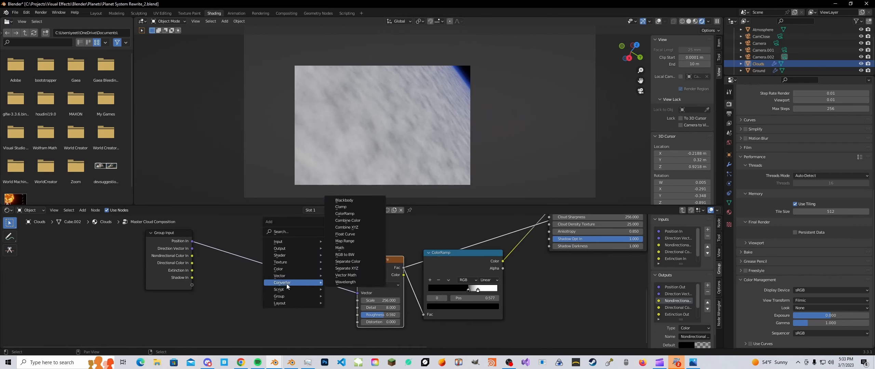
pyautogui.click(352, 275)
pyautogui.click(265, 243)
pyautogui.click(290, 266)
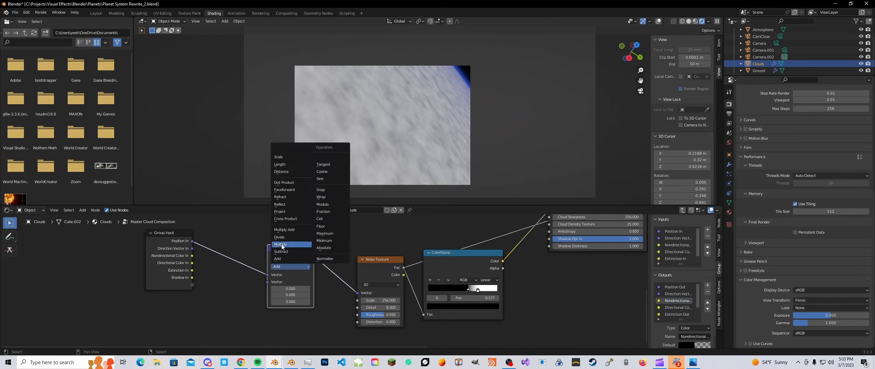
pyautogui.click(321, 259)
pyautogui.moveTo(370, 270); pyautogui.dragTo(291, 247)
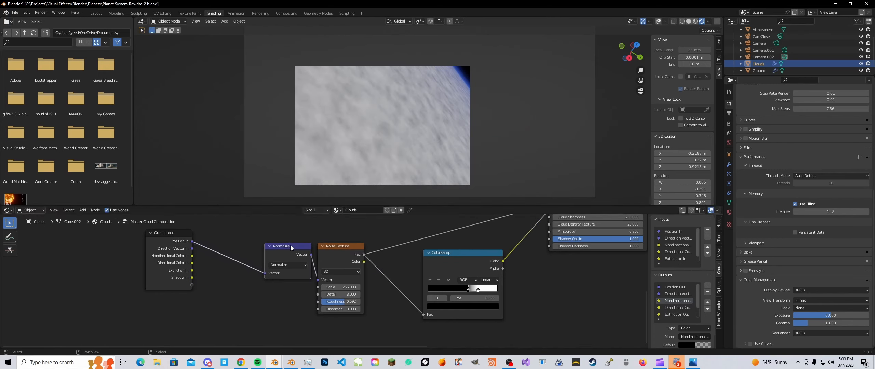
# - Exit the Master Cloud Composition group and disconnect the preview link from the Material Output's Surface input
pyautogui.scroll(-4, 327, 234)
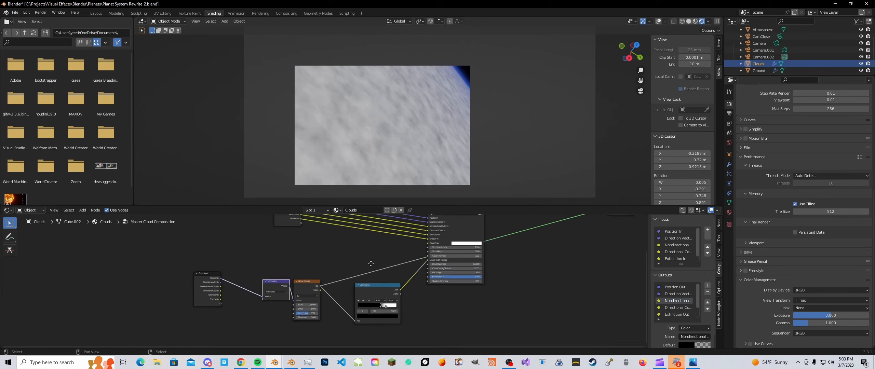
pyautogui.moveTo(344, 250); pyautogui.dragTo(342, 258, button='middle')
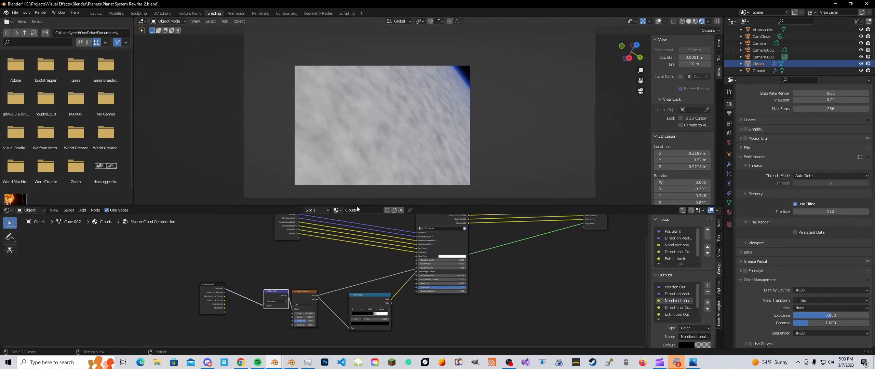
pyautogui.click(290, 226)
pyautogui.press('Tab')
pyautogui.moveTo(574, 291); pyautogui.dragTo(422, 268, button='middle')
pyautogui.scroll(2, 422, 268)
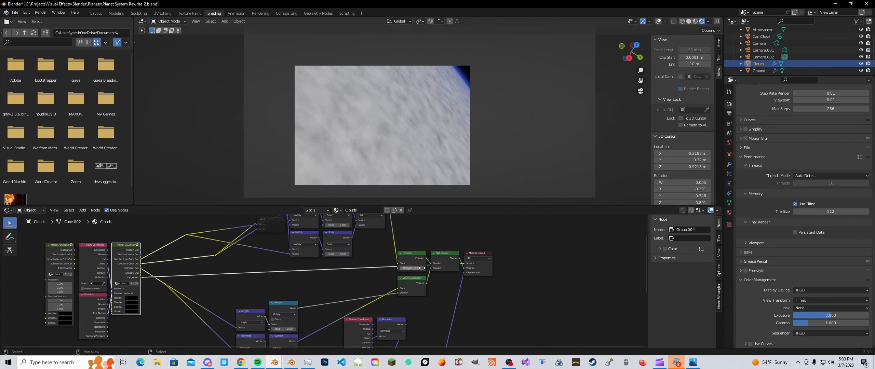
pyautogui.scroll(1, 421, 268)
pyautogui.moveTo(474, 262); pyautogui.dragTo(461, 276)
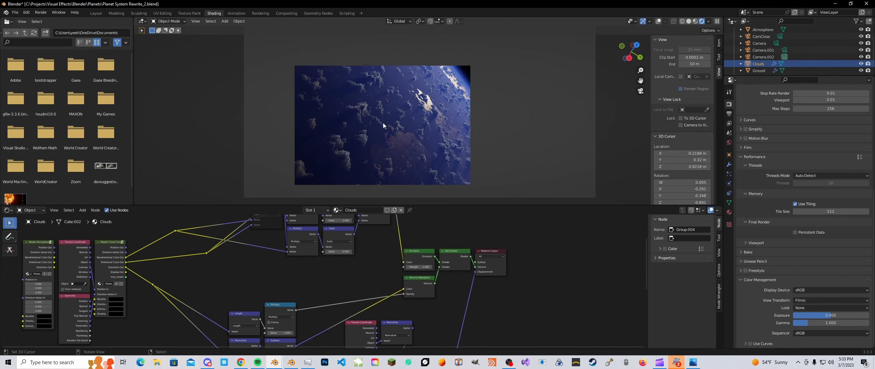
# - Reopen the Master Cloud Composition group and set the Noise Texture's detail to 2
pyautogui.scroll(-1, 256, 260)
pyautogui.moveTo(216, 254); pyautogui.dragTo(374, 241, button='middle')
pyautogui.scroll(2, 374, 241)
pyautogui.click(256, 255)
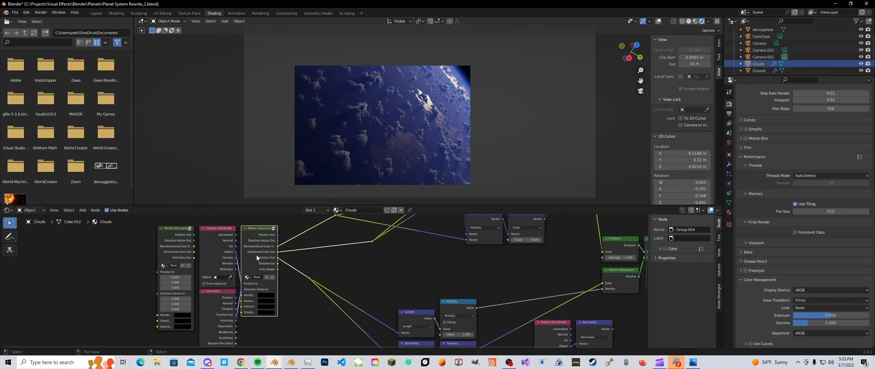
pyautogui.press('Tab')
pyautogui.moveTo(283, 276); pyautogui.dragTo(323, 244, button='middle')
pyautogui.scroll(3, 324, 279)
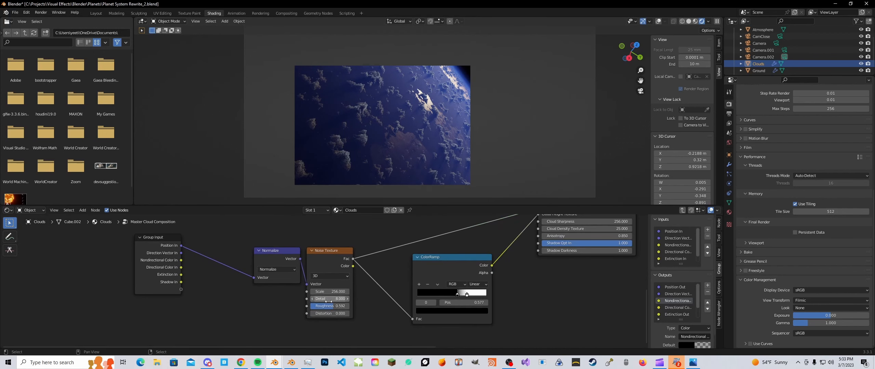
pyautogui.doubleClick(328, 299)
pyautogui.write('2')
pyautogui.press('Return')
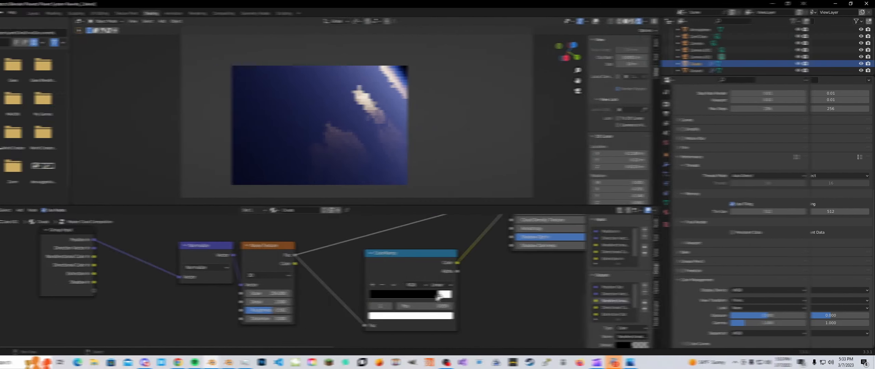
# - Adjust the color ramp's stops, black to 0.695 and white to 0.727, and set its interpolation to Ease
pyautogui.click(499, 297)
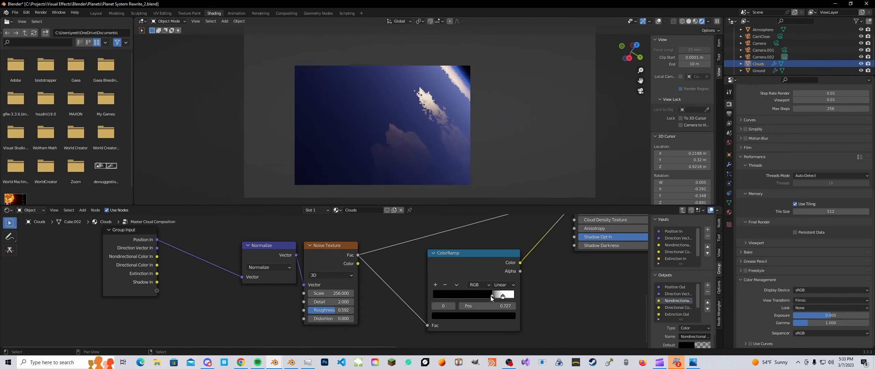
pyautogui.moveTo(491, 296); pyautogui.dragTo(488, 295)
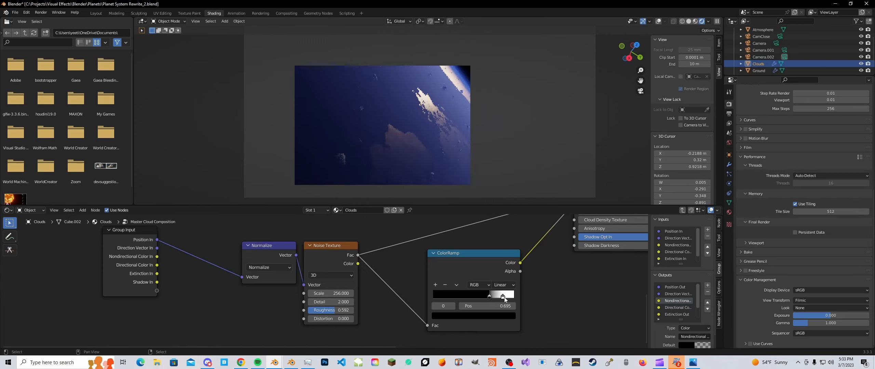
pyautogui.click(503, 296)
pyautogui.click(502, 285)
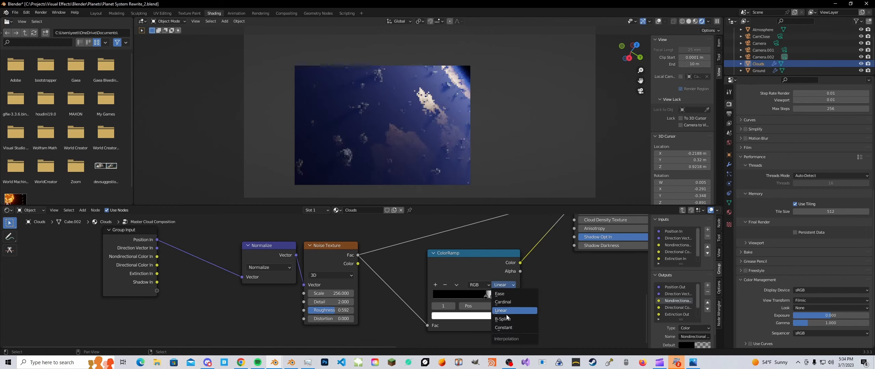
pyautogui.click(504, 294)
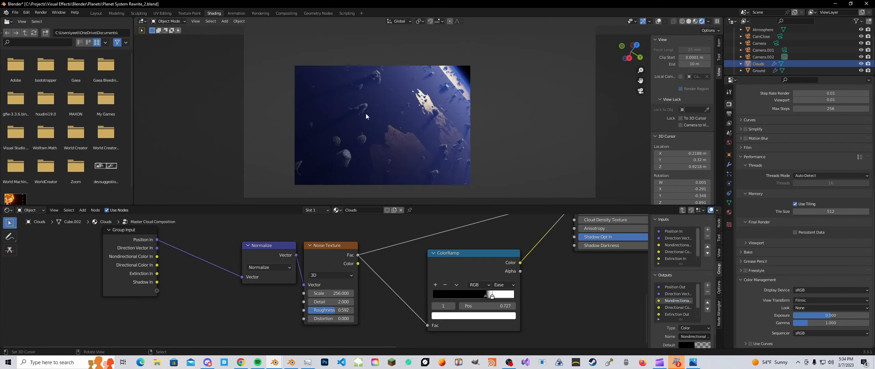
# - Set the brightness value of the color ramp's stop at 0.727 to 0.8
pyautogui.scroll(2, 475, 287)
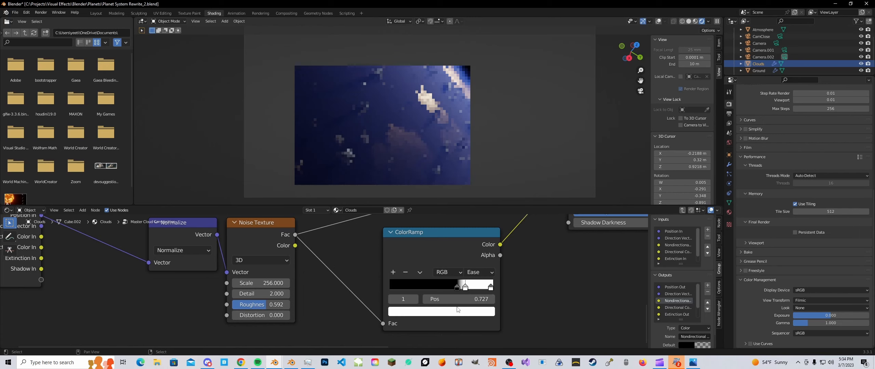
pyautogui.click(458, 309)
pyautogui.doubleClick(443, 286)
pyautogui.write('0')
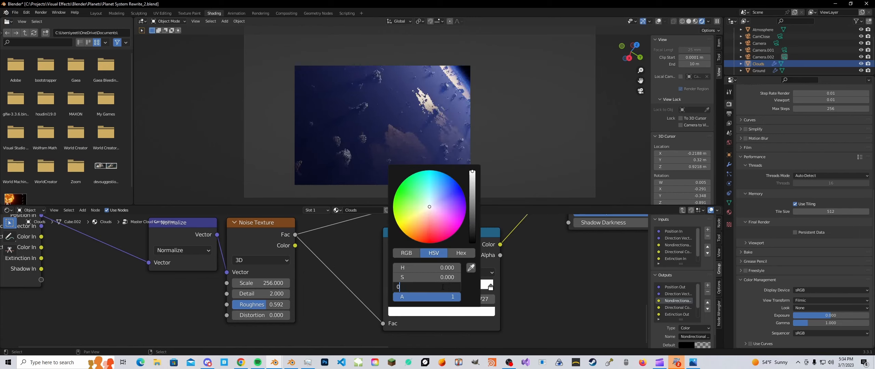
pyautogui.write('.8')
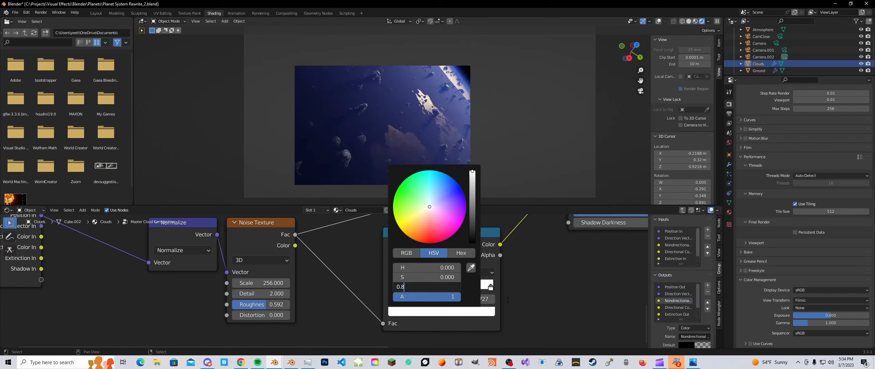
pyautogui.press('Return')
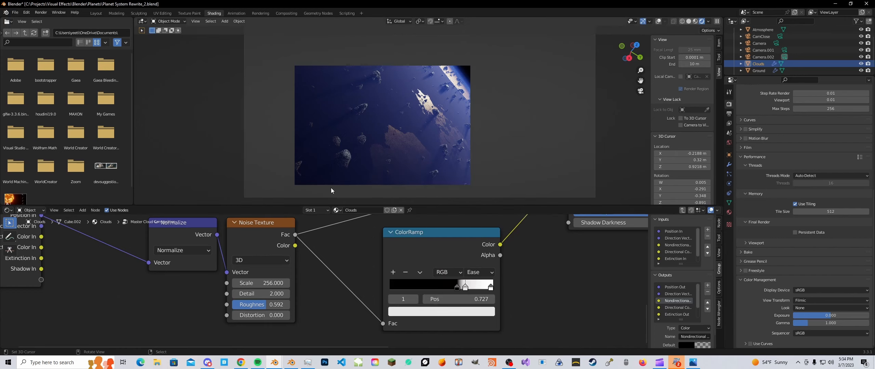
# - Restrict the viewport render to a small region around the large asteroid in the lower part of the camera view
pyautogui.hotkey('ctrl', 'b')
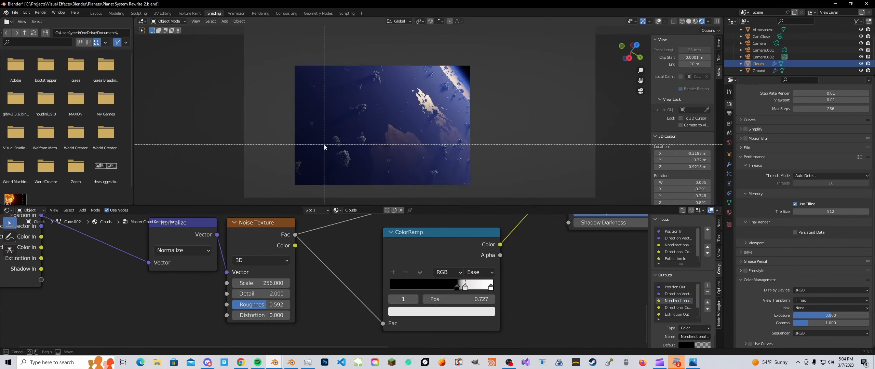
pyautogui.moveTo(330, 146); pyautogui.dragTo(359, 169)
pyautogui.scroll(3, 337, 161)
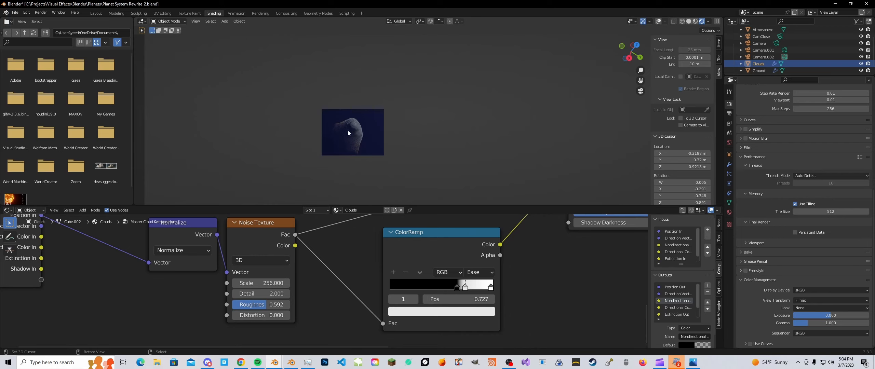
# - Move the Group Input and Normalize nodes away from the Noise Texture to make room for new nodes
pyautogui.scroll(-9, 319, 251)
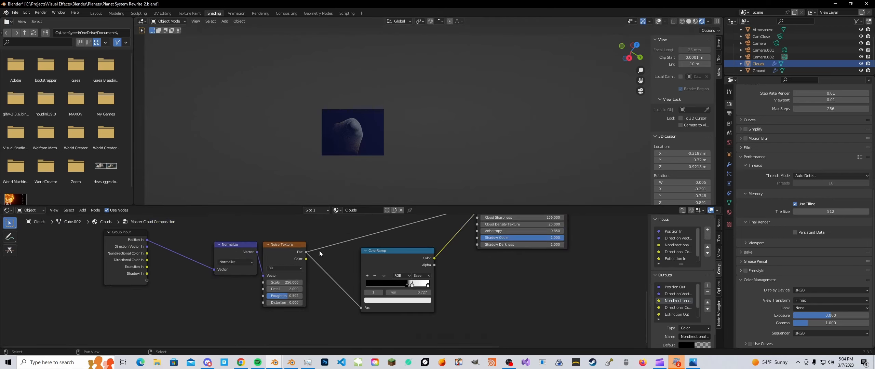
pyautogui.moveTo(319, 250); pyautogui.dragTo(448, 263, button='middle')
pyautogui.moveTo(289, 249); pyautogui.dragTo(180, 257)
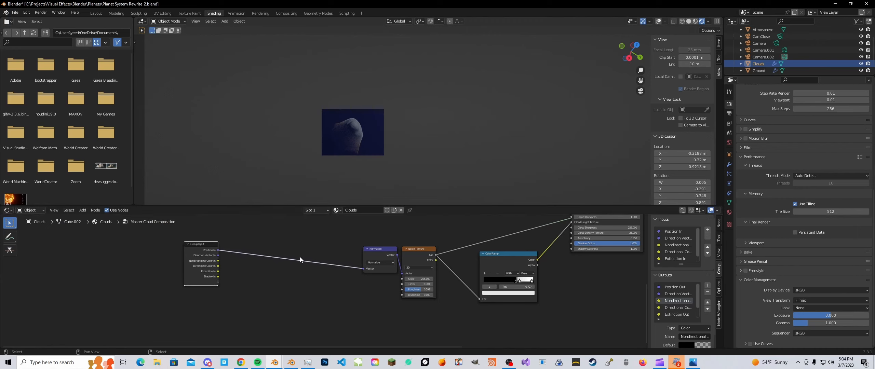
pyautogui.moveTo(372, 249); pyautogui.dragTo(231, 245)
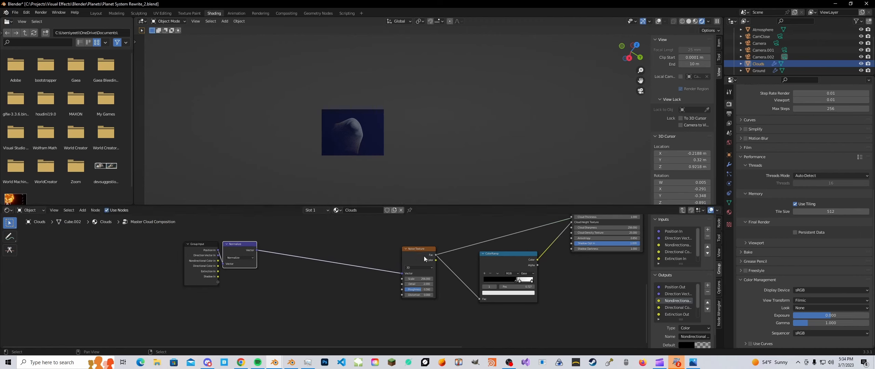
# - Duplicate the Noise Texture node, place the copy beneath Normalize, and set its scale to 257.3
pyautogui.click(423, 256)
pyautogui.hotkey('shift', 'd')
pyautogui.click(231, 291)
pyautogui.moveTo(265, 297); pyautogui.dragTo(330, 276, button='middle')
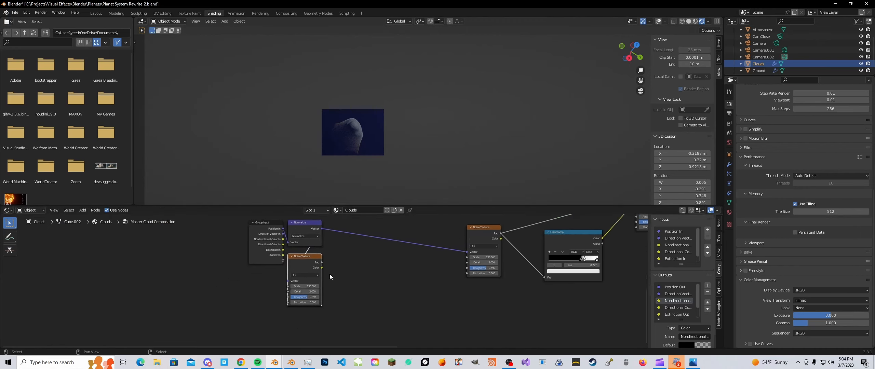
pyautogui.scroll(2, 329, 275)
pyautogui.moveTo(301, 287); pyautogui.dragTo(306, 287)
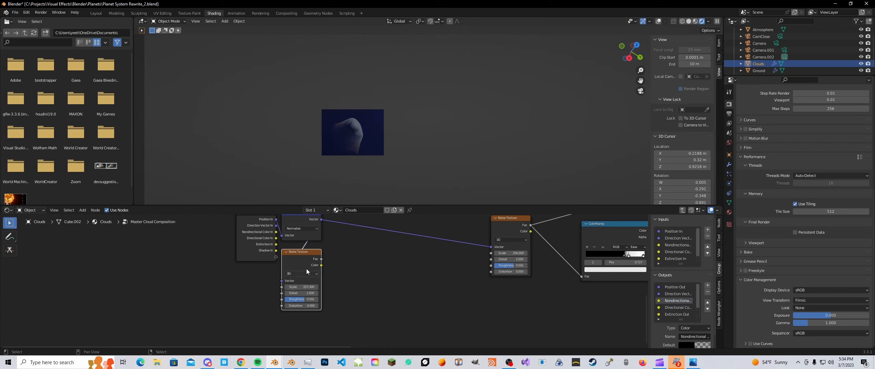
# - Set the duplicated Noise Texture's detail to 8 and roughness to 0.675, and the original's detail to 3 and roughness to 0.692
pyautogui.scroll(-2, 326, 256)
pyautogui.moveTo(326, 256); pyautogui.dragTo(314, 260, button='middle')
pyautogui.scroll(2, 306, 282)
pyautogui.click(291, 295)
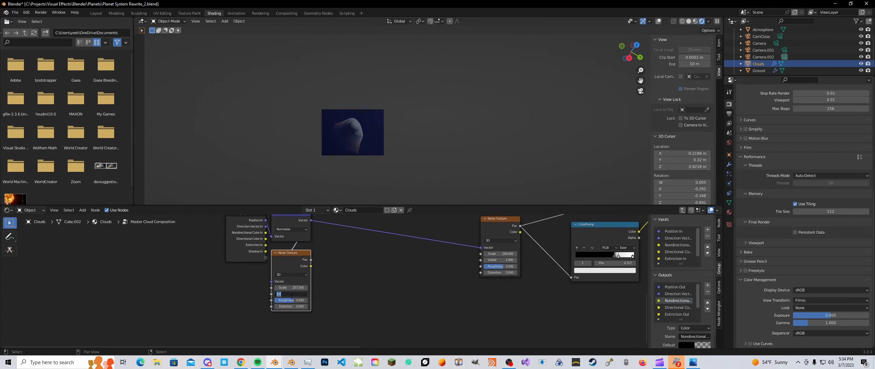
pyautogui.write('8')
pyautogui.press('Return')
pyautogui.moveTo(290, 300); pyautogui.dragTo(296, 300)
pyautogui.moveTo(500, 266); pyautogui.dragTo(506, 267)
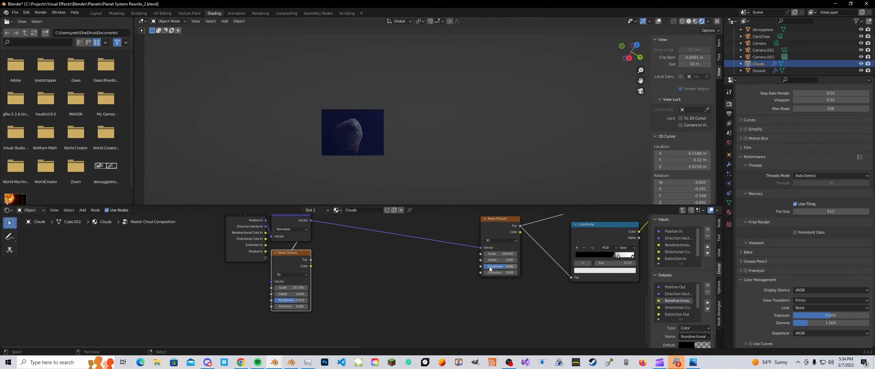
# - Add a Vector Math node beside the duplicated Noise Texture and set its operation to Subtract
pyautogui.scroll(-1, 424, 254)
pyautogui.hotkey('shift', 'a')
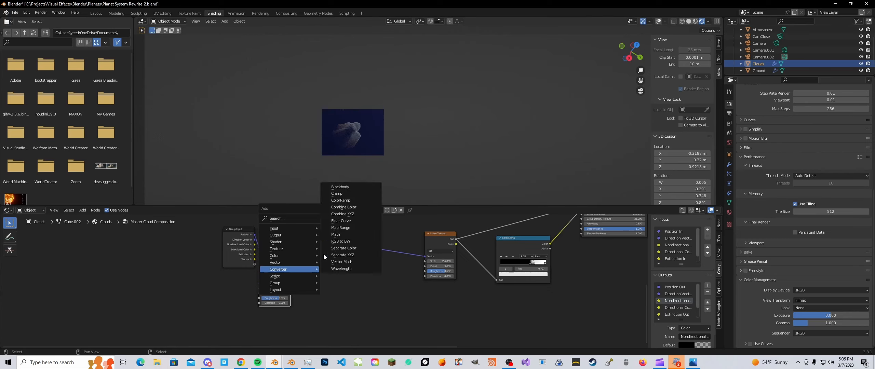
pyautogui.moveTo(288, 266)
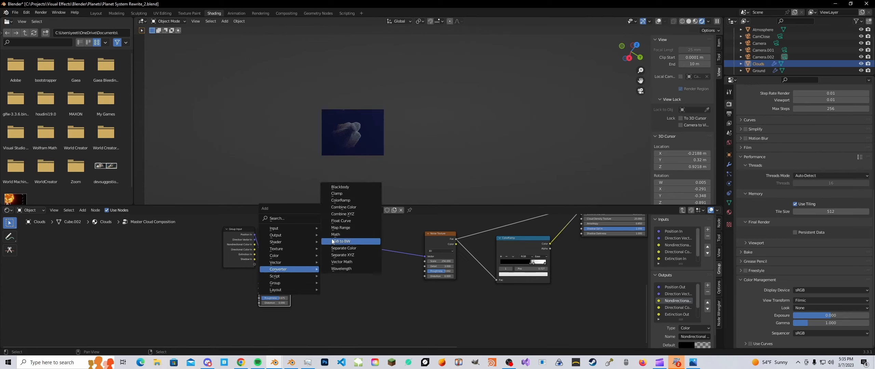
pyautogui.click(340, 262)
pyautogui.click(315, 272)
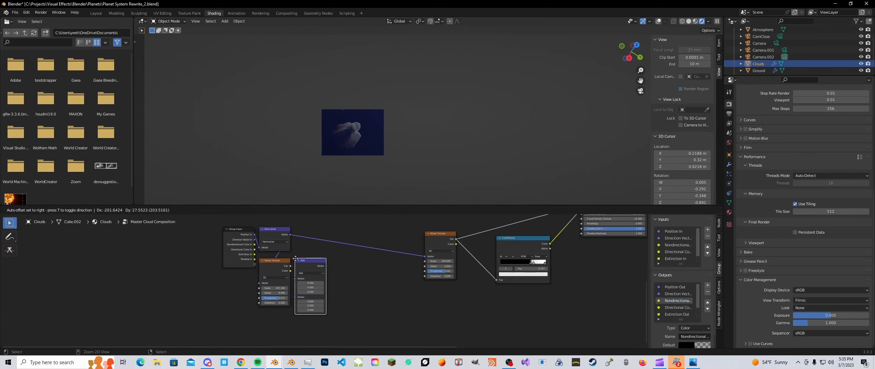
pyautogui.click(308, 273)
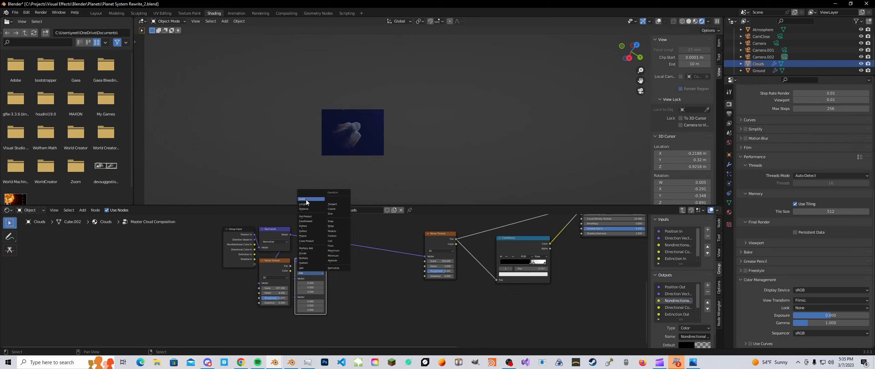
pyautogui.click(311, 264)
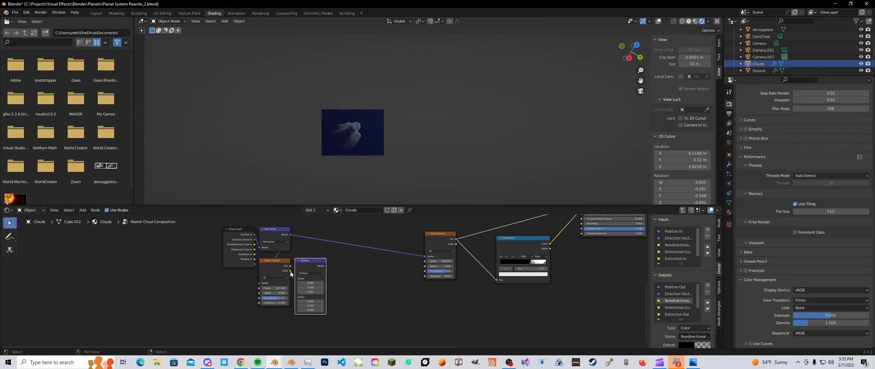
# - Connect the duplicated Noise Texture's Color to Subtract's first vector and set all three components of the second vector to 0.5
pyautogui.moveTo(290, 271); pyautogui.dragTo(296, 279)
pyautogui.click(311, 288)
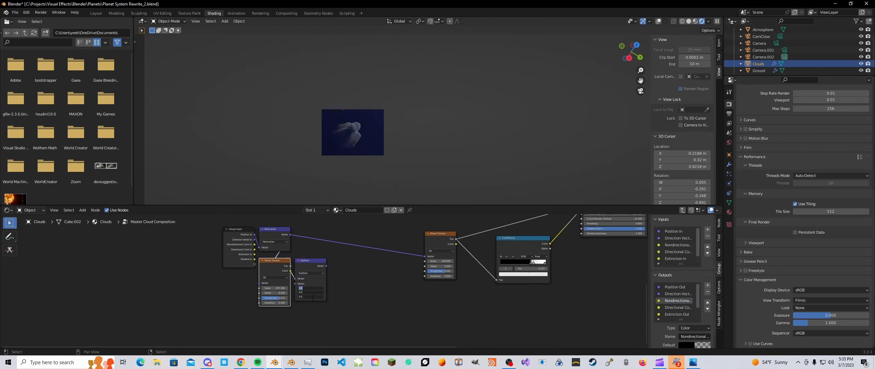
pyautogui.write('0.5')
pyautogui.press('Return')
pyautogui.scroll(2, 308, 284)
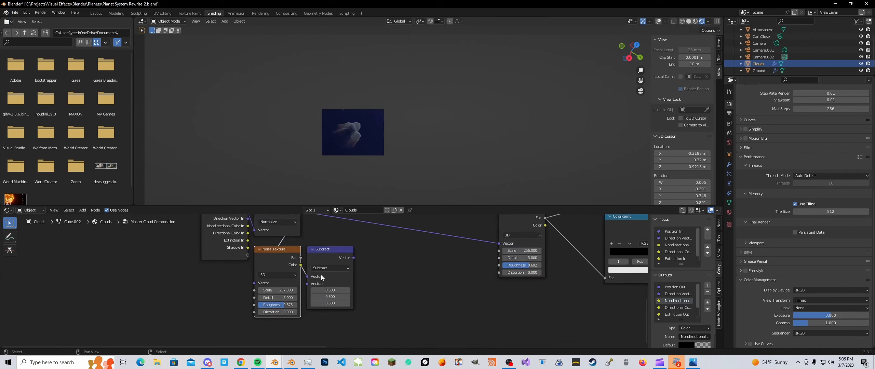
# - Preview the duplicated Noise Texture's Color output in the viewport and examine the colored noise pattern
pyautogui.scroll(1, 321, 277)
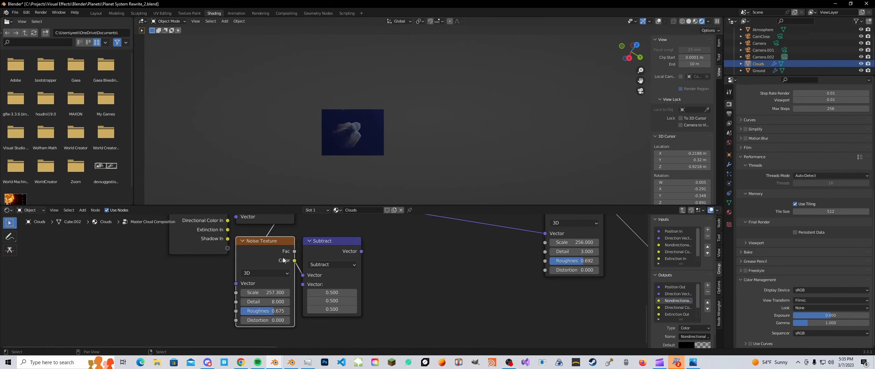
pyautogui.keyDown('ctrl'); pyautogui.keyDown('shift'); pyautogui.click(286, 255); pyautogui.keyUp('shift'); pyautogui.keyUp('ctrl')
pyautogui.keyDown('ctrl'); pyautogui.keyDown('shift'); pyautogui.click(286, 256); pyautogui.keyUp('shift'); pyautogui.keyUp('ctrl')
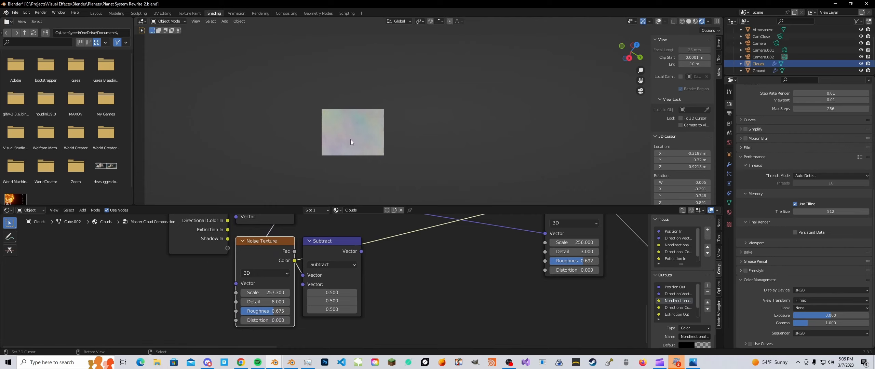
pyautogui.scroll(-3, 355, 137)
pyautogui.scroll(2, 389, 129)
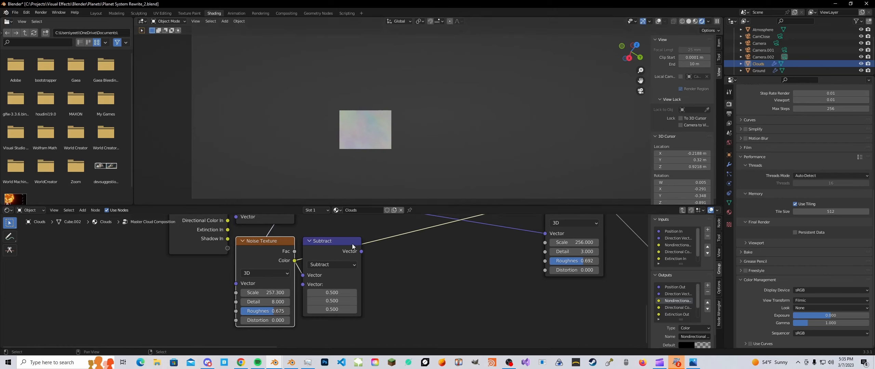
# - Preview the Subtract node's vector output in the viewport to examine the recentered noise
pyautogui.scroll(-1, 376, 240)
pyautogui.moveTo(375, 240); pyautogui.dragTo(362, 250, button='middle')
pyautogui.click(278, 230)
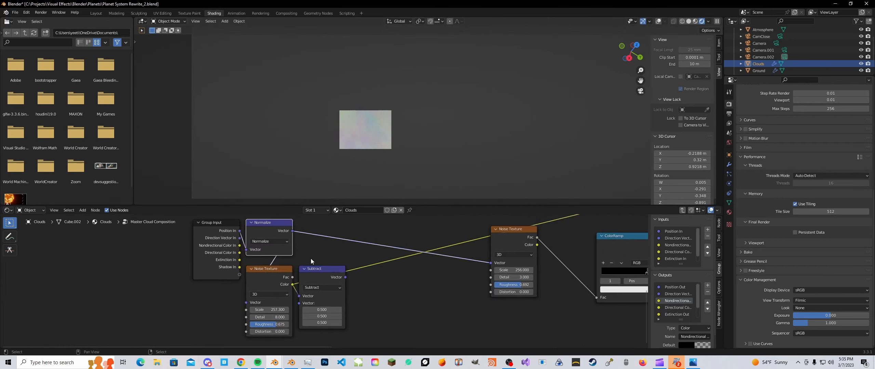
pyautogui.scroll(1, 335, 279)
pyautogui.moveTo(404, 258); pyautogui.dragTo(337, 280, button='middle')
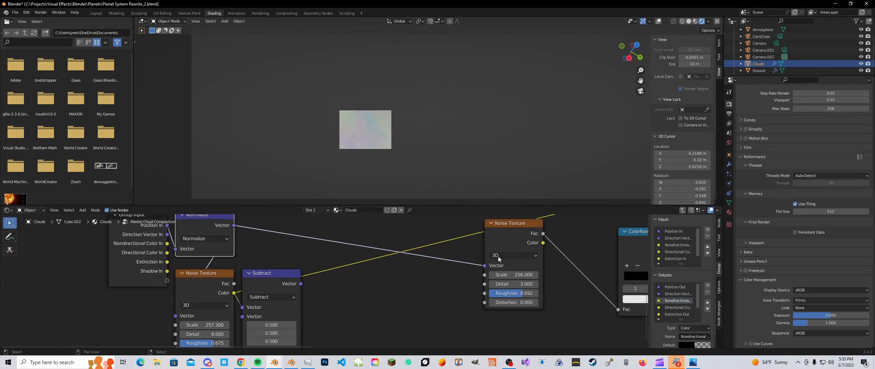
pyautogui.click(279, 285)
pyautogui.keyDown('ctrl'); pyautogui.keyDown('shift'); pyautogui.click(278, 281); pyautogui.keyUp('shift'); pyautogui.keyUp('ctrl')
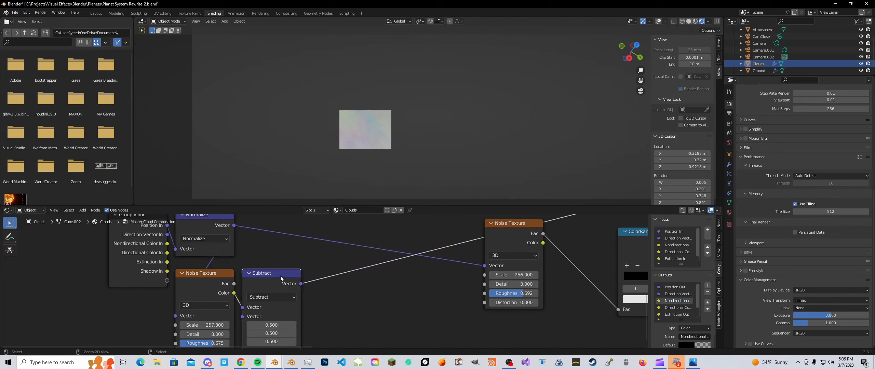
pyautogui.scroll(-5, 358, 247)
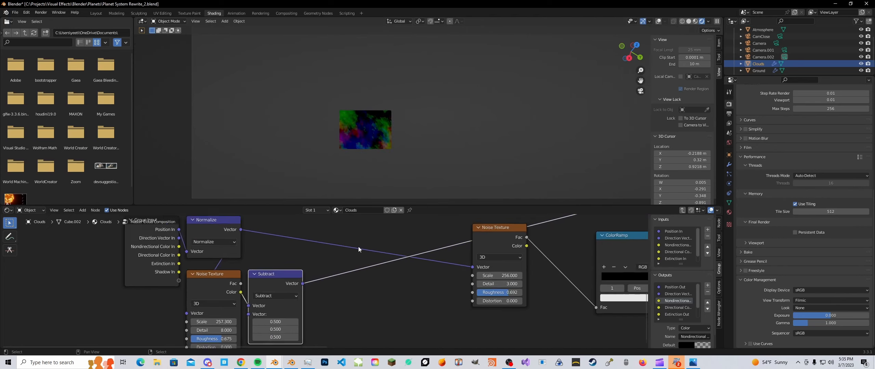
# - Duplicate the Subtract node onto its outgoing link, set the copy's operation to Scale, and place it beside Subtract
pyautogui.moveTo(386, 271); pyautogui.dragTo(354, 251, button='middle')
pyautogui.scroll(4, 321, 250)
pyautogui.moveTo(290, 248); pyautogui.dragTo(320, 254, button='middle')
pyautogui.scroll(1, 324, 268)
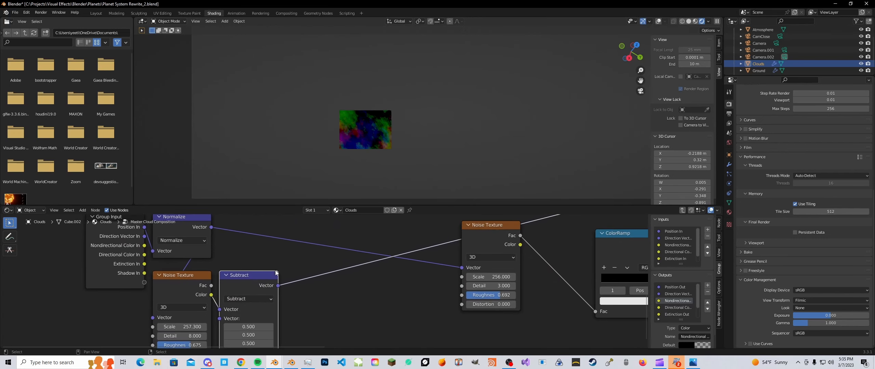
pyautogui.scroll(-2, 270, 279)
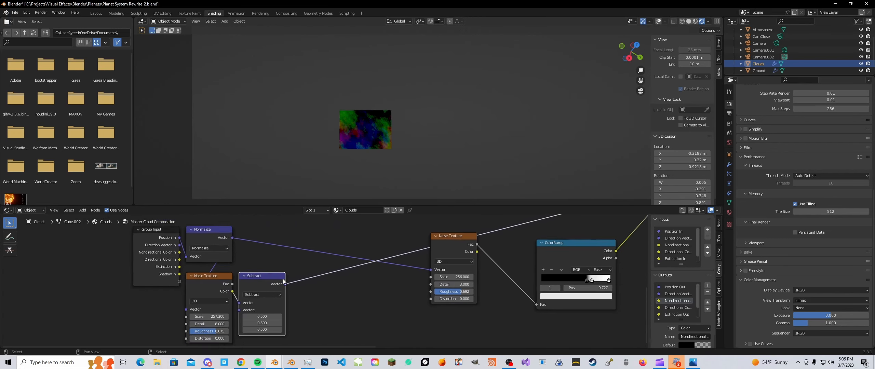
pyautogui.hotkey('shift', 'd')
pyautogui.click(347, 292)
pyautogui.click(347, 293)
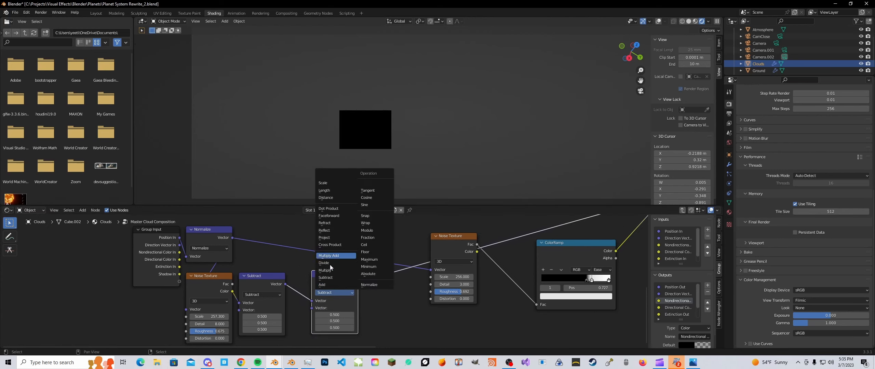
pyautogui.click(322, 183)
pyautogui.moveTo(314, 277); pyautogui.dragTo(295, 279)
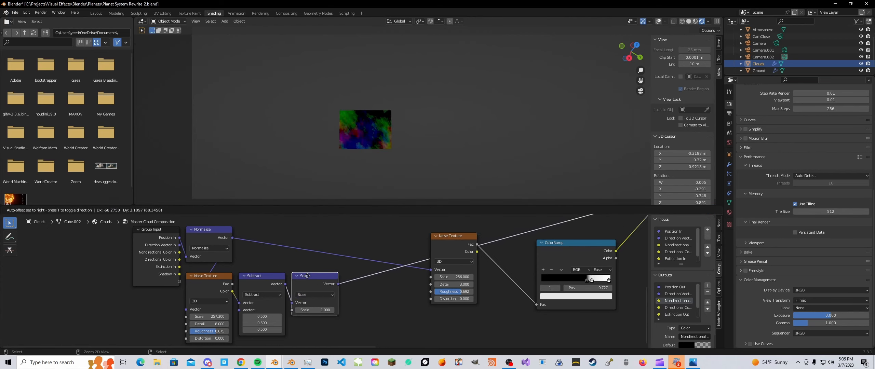
# - Insert a copy of Subtract set to Add between Normalize and the original Noise Texture, and connect Scale's output to its second vector
pyautogui.click(271, 281)
pyautogui.hotkey('shift', 'd')
pyautogui.click(352, 239)
pyautogui.click(349, 248)
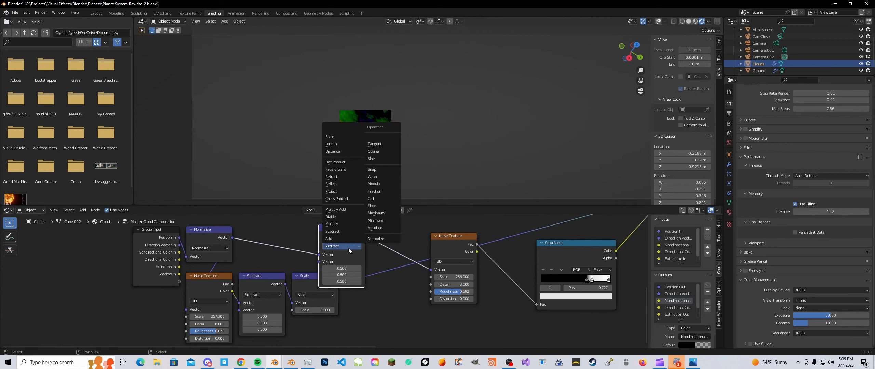
pyautogui.click(338, 242)
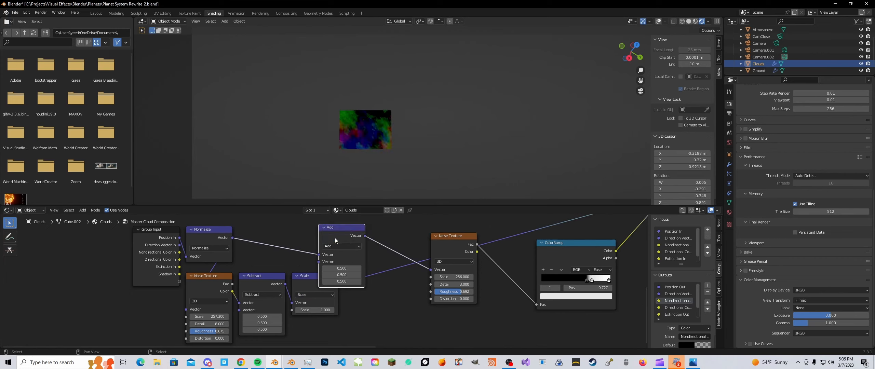
pyautogui.moveTo(335, 237); pyautogui.dragTo(307, 255)
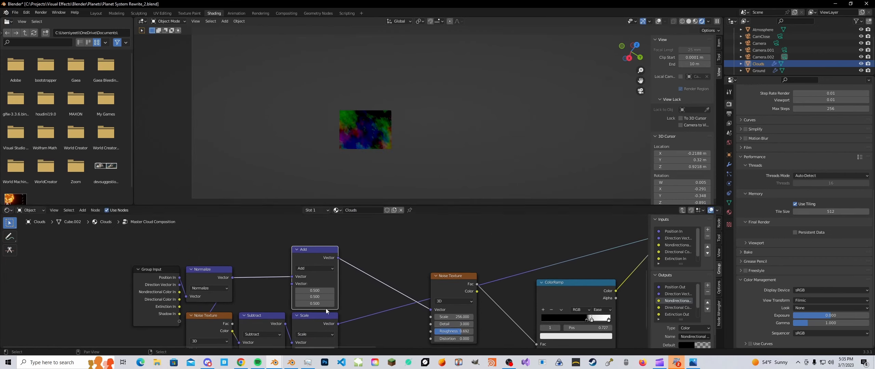
pyautogui.click(333, 323)
pyautogui.press('Home')
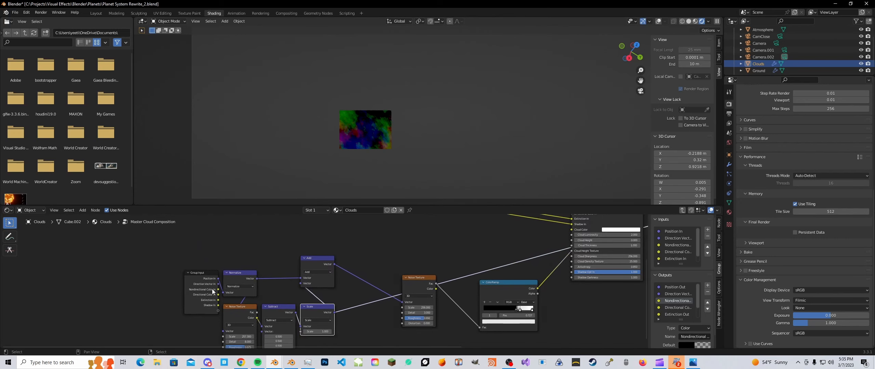
# - Reconnect the cloud volume shader to the Material Output's Volume input, and reposition the Add and Group Input nodes inside the Master Cloud Composition group
pyautogui.press('Tab')
pyautogui.press('Tab')
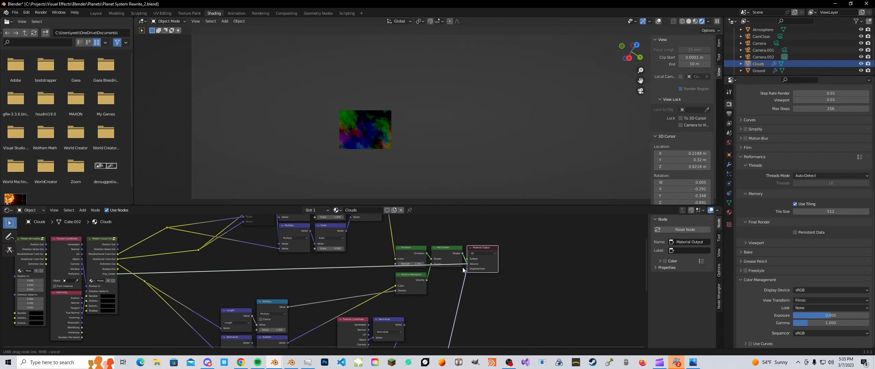
pyautogui.scroll(1, 332, 257)
pyautogui.moveTo(338, 243); pyautogui.dragTo(337, 259)
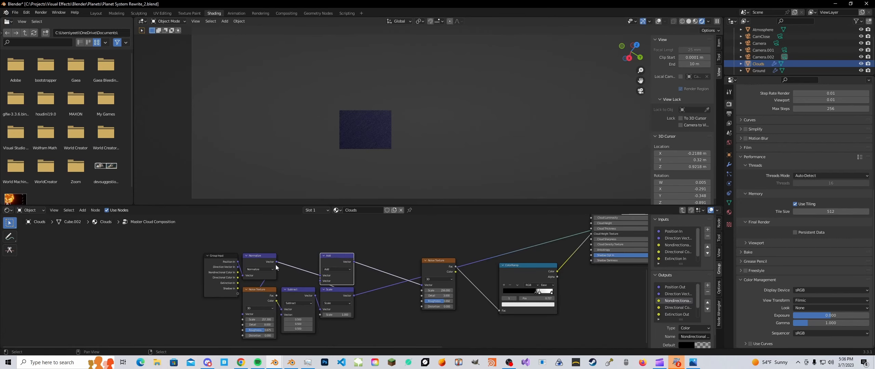
pyautogui.moveTo(228, 267); pyautogui.dragTo(243, 299)
pyautogui.scroll(2, 307, 290)
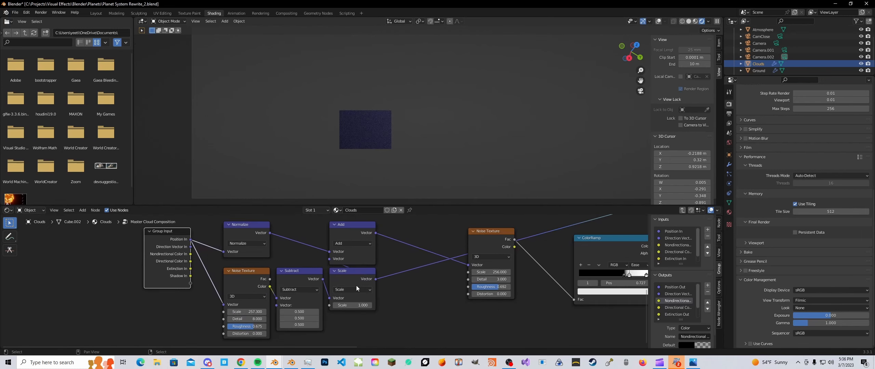
pyautogui.click(342, 236)
pyautogui.click(223, 255)
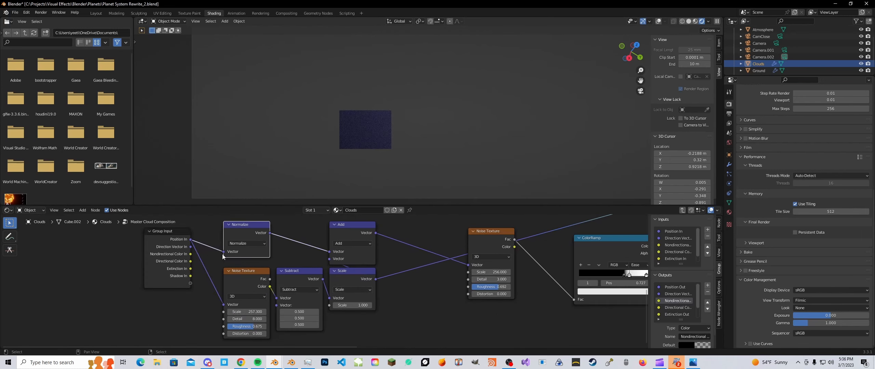
pyautogui.click(237, 290)
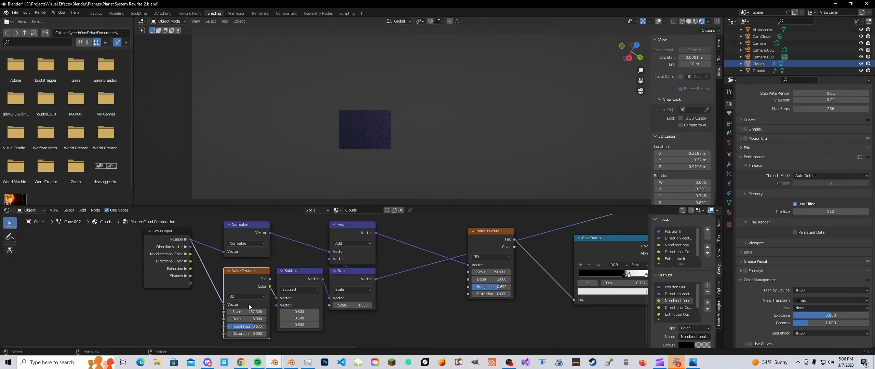
pyautogui.click(249, 254)
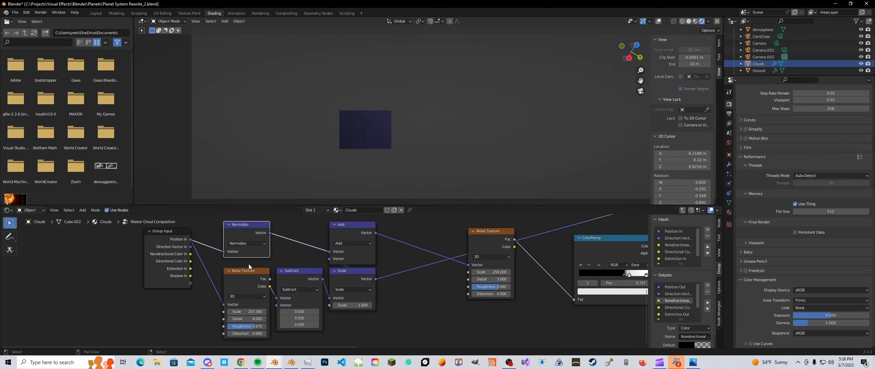
pyautogui.moveTo(273, 306); pyautogui.dragTo(280, 292, button='middle')
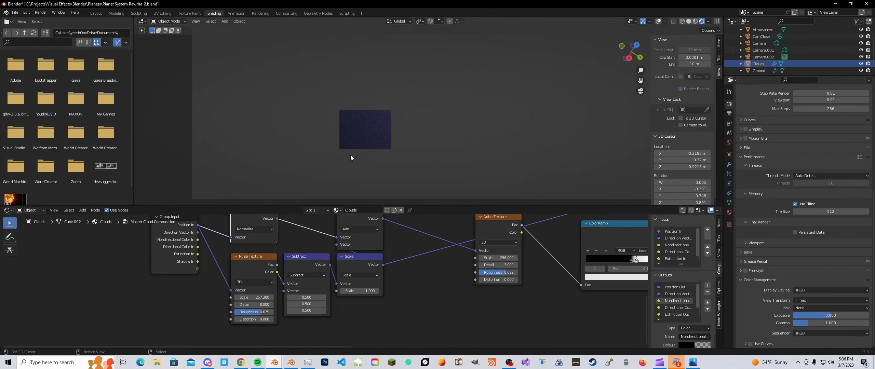
# - Set the Scale node's factor to 0.01 and the distorting Noise Texture's Roughness to 0.6
pyautogui.click(362, 291)
pyautogui.write('0.01')
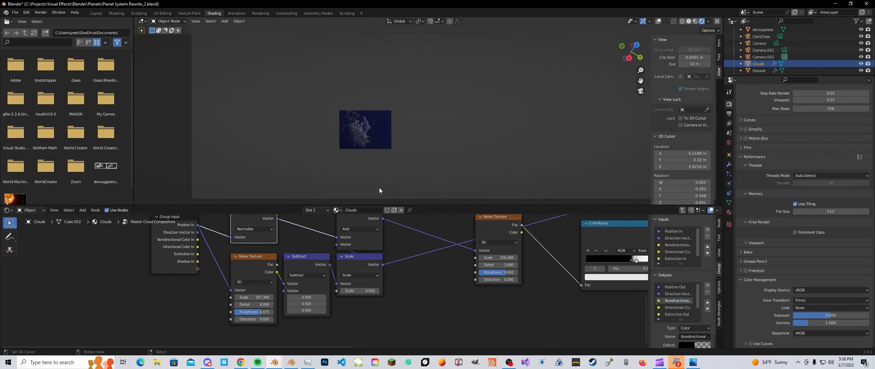
pyautogui.doubleClick(261, 312)
pyautogui.write('0.6')
pyautogui.press('Return')
# - Lower the Scale node's factor to 0.005 and inspect the distorted cloud shape up close
pyautogui.doubleClick(368, 290)
pyautogui.write('0.005')
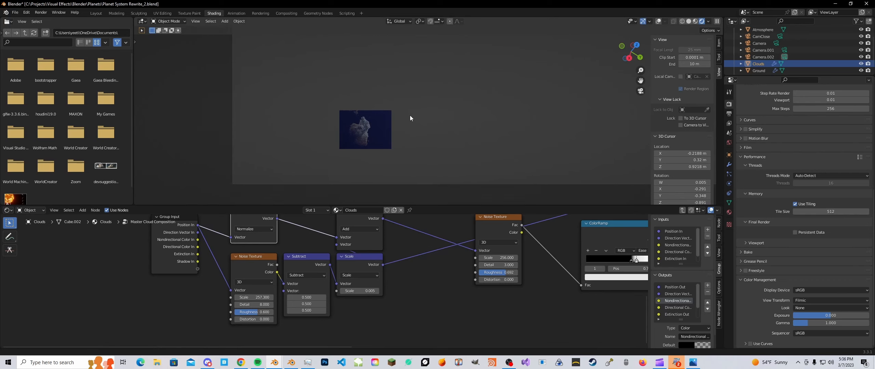
pyautogui.scroll(2, 369, 133)
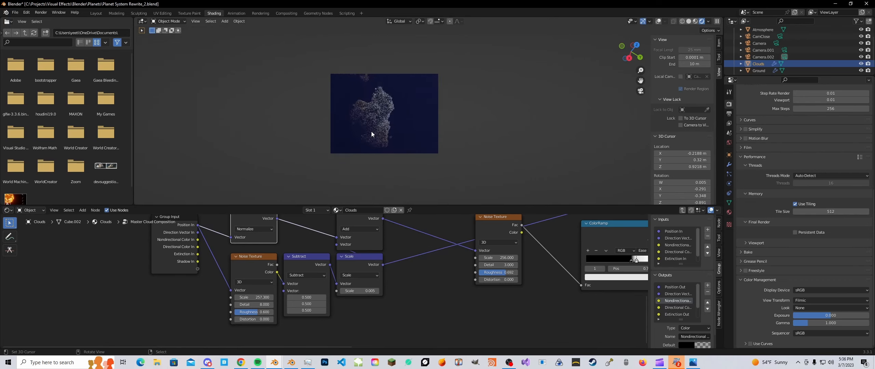
pyautogui.scroll(2, 372, 132)
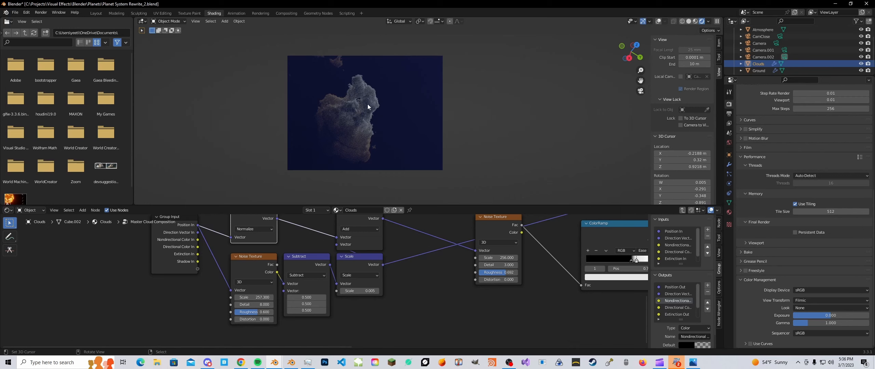
# - Move the main Noise Texture and the ColorRamp closer together and nearer to the distortion nodes
pyautogui.scroll(-3, 410, 265)
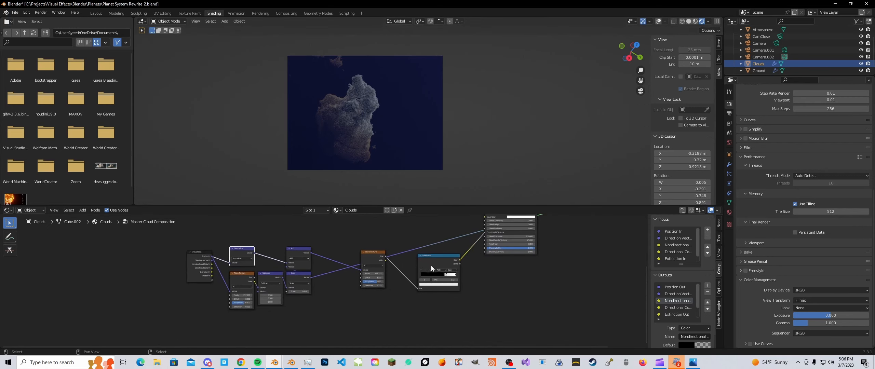
pyautogui.moveTo(389, 255)
pyautogui.mouseDown()
pyautogui.moveTo(373, 254)
pyautogui.moveTo(380, 254)
pyautogui.mouseUp()
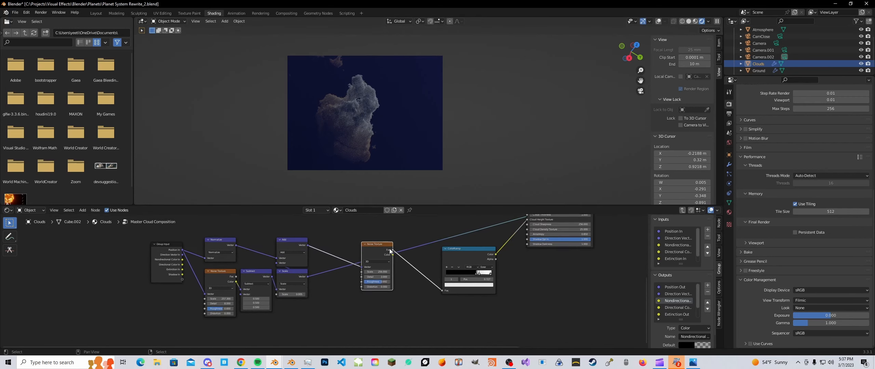
pyautogui.moveTo(459, 256); pyautogui.dragTo(425, 250)
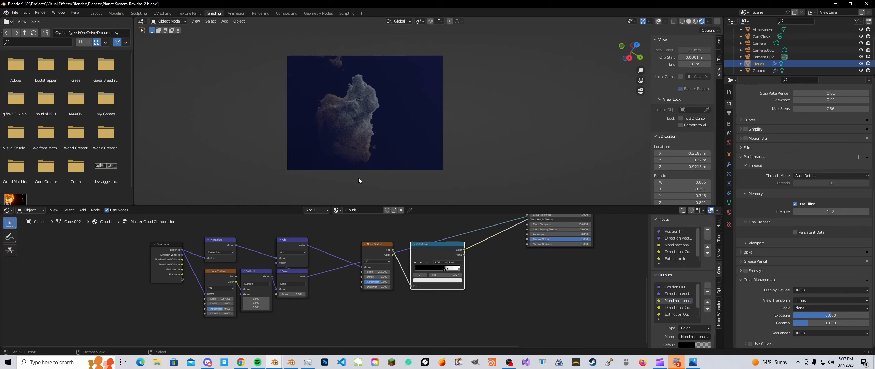
pyautogui.moveTo(410, 247); pyautogui.dragTo(376, 254, button='middle')
pyautogui.moveTo(391, 253); pyautogui.dragTo(360, 261)
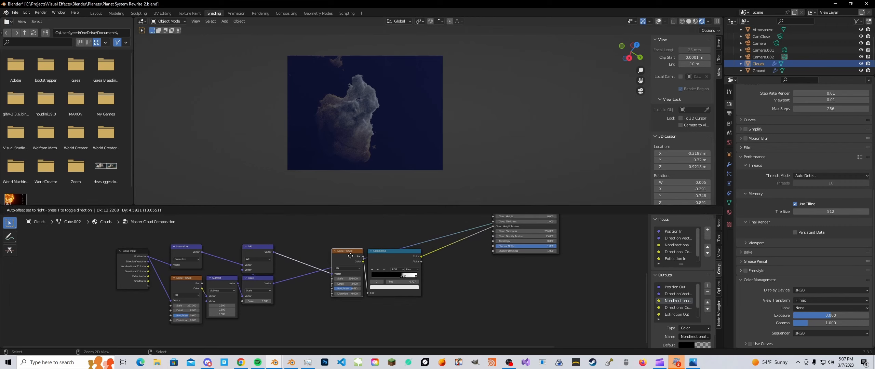
# - Duplicate the ColorRamp with its input connection kept and place the copy directly below the original
pyautogui.click(390, 263)
pyautogui.scroll(-1, 389, 262)
pyautogui.moveTo(387, 264); pyautogui.dragTo(380, 234, button='middle')
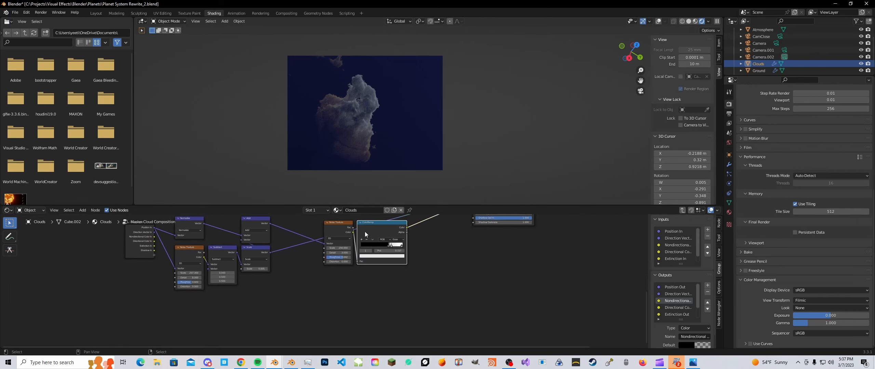
pyautogui.hotkey('ctrl', 'shift', 'd')
pyautogui.click(379, 285)
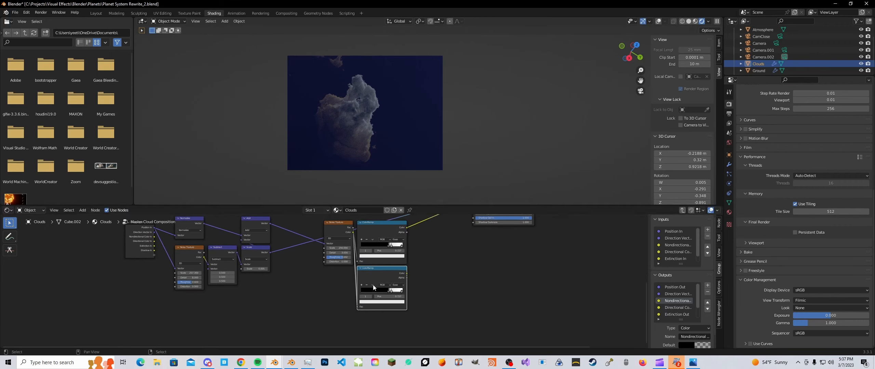
# - Set the lower ColorRamp's interpolation to Linear and move its white stop to about 0.886
pyautogui.moveTo(444, 284); pyautogui.dragTo(378, 286, button='middle')
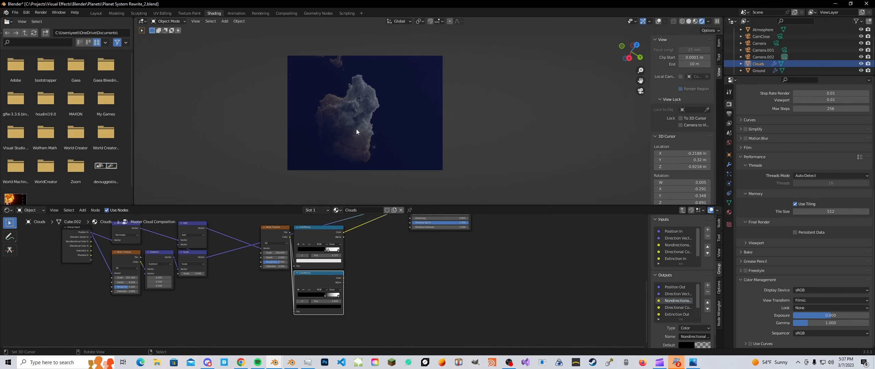
pyautogui.scroll(1, 318, 282)
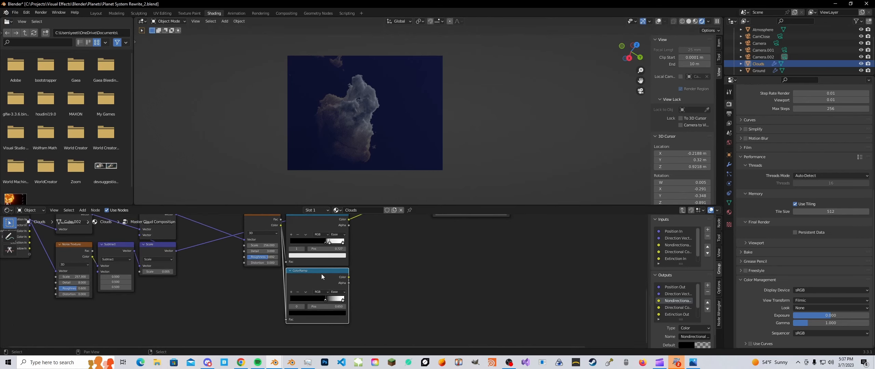
pyautogui.click(337, 292)
pyautogui.click(343, 315)
pyautogui.moveTo(343, 299); pyautogui.dragTo(338, 301)
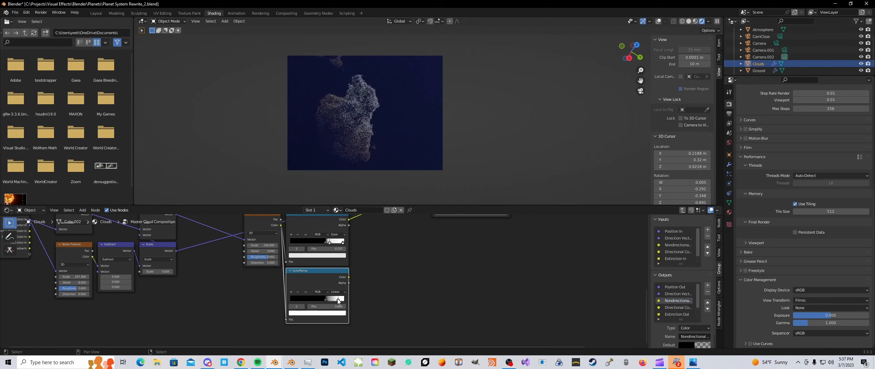
pyautogui.scroll(-1, 346, 300)
pyautogui.moveTo(375, 281); pyautogui.dragTo(362, 296, button='middle')
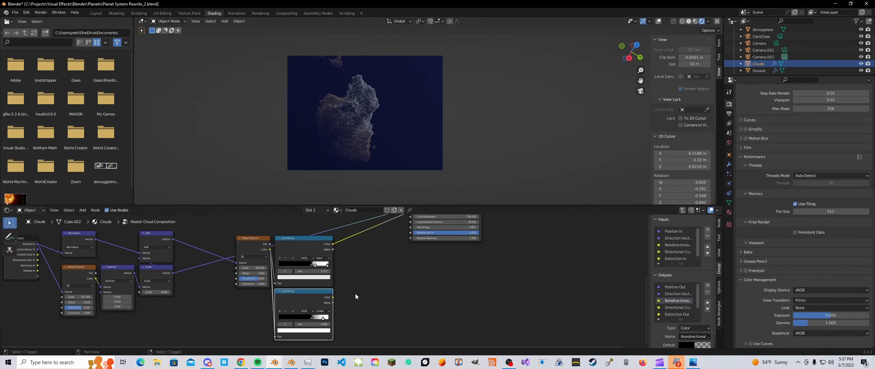
# - Add a Math node set to Multiply, feed it the lower ColorRamp's Color output, and leave space between the two nodes
pyautogui.hotkey('shift', 'a')
pyautogui.moveTo(355, 295)
pyautogui.click(382, 259)
pyautogui.click(364, 301)
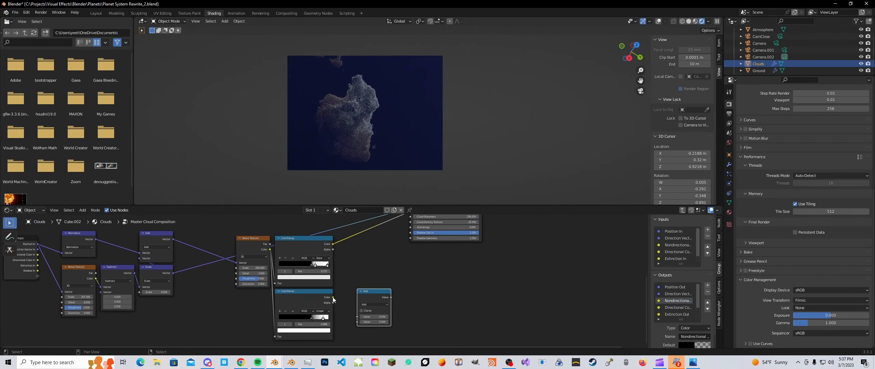
pyautogui.moveTo(332, 296); pyautogui.dragTo(357, 316)
pyautogui.click(372, 304)
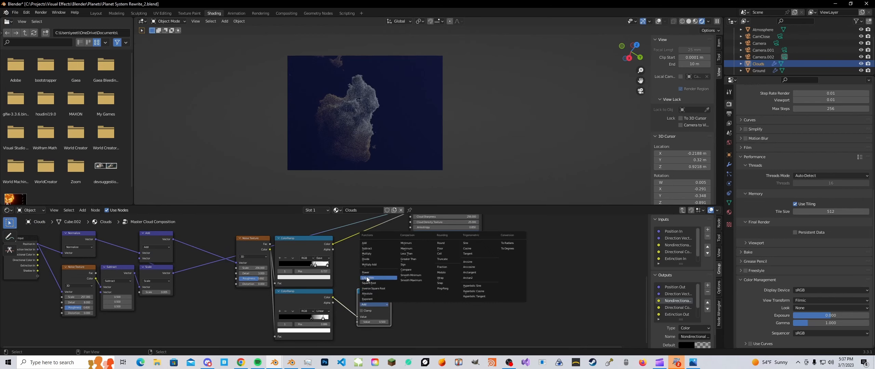
pyautogui.click(366, 253)
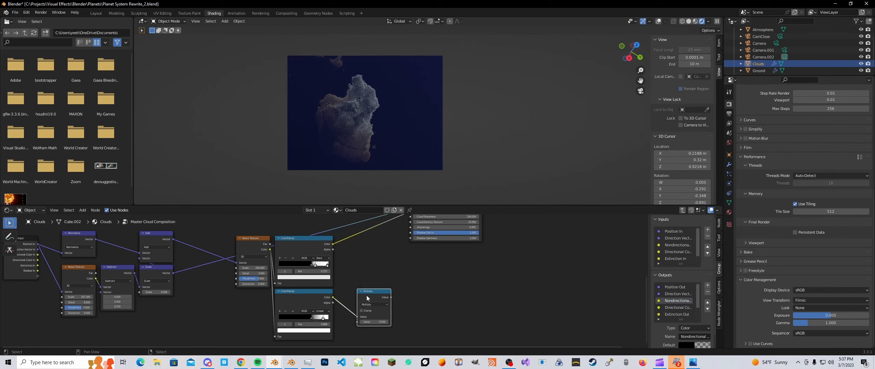
pyautogui.moveTo(362, 298); pyautogui.dragTo(435, 302)
# - Insert a copy of Multiply set to Power between the lower ColorRamp and Multiply, and place the nodes side by side
pyautogui.hotkey('shift', 'd')
pyautogui.click(362, 297)
pyautogui.click(366, 302)
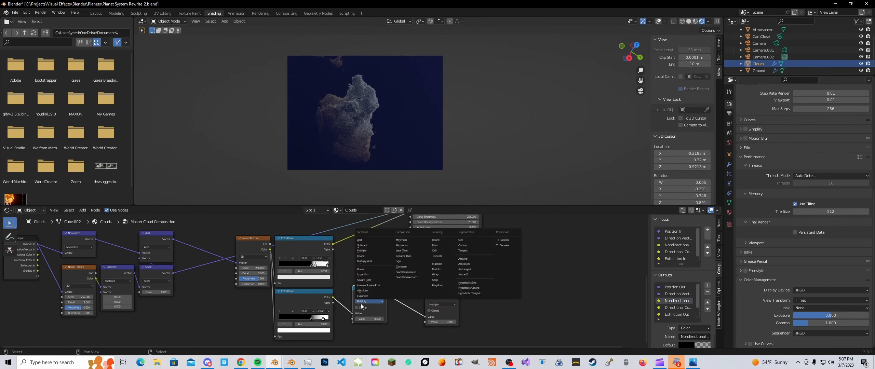
pyautogui.click(369, 268)
pyautogui.moveTo(362, 297); pyautogui.dragTo(349, 300)
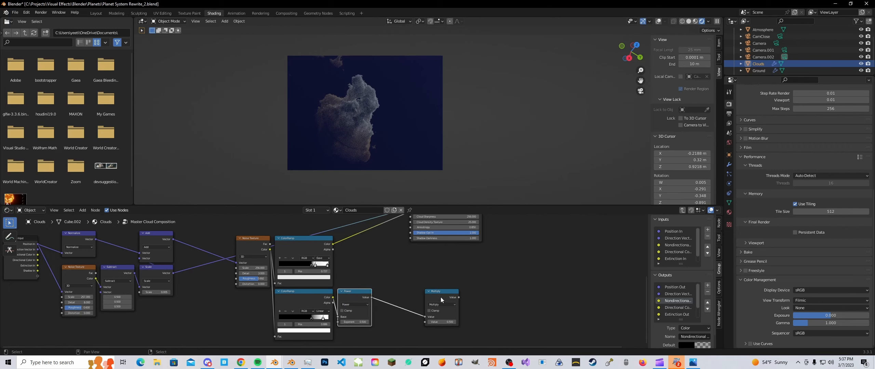
pyautogui.moveTo(440, 297); pyautogui.dragTo(384, 298)
# - Duplicate the Power node onto the upper ColorRamp's outgoing link and align it beside that ColorRamp
pyautogui.click(356, 300)
pyautogui.hotkey('shift', 'd')
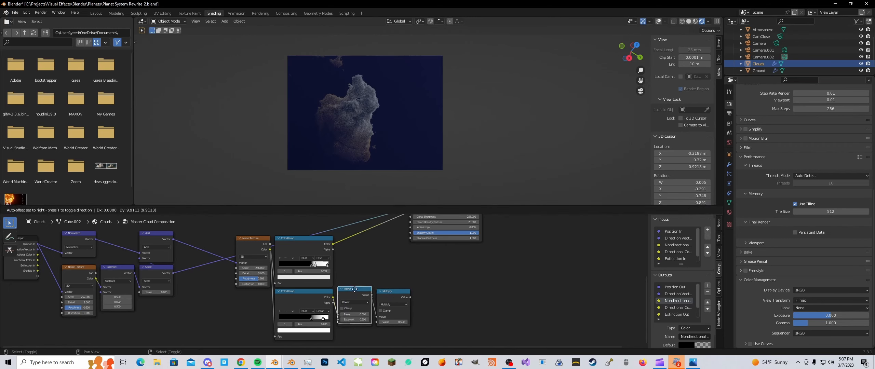
pyautogui.click(370, 246)
pyautogui.moveTo(370, 247); pyautogui.dragTo(356, 248)
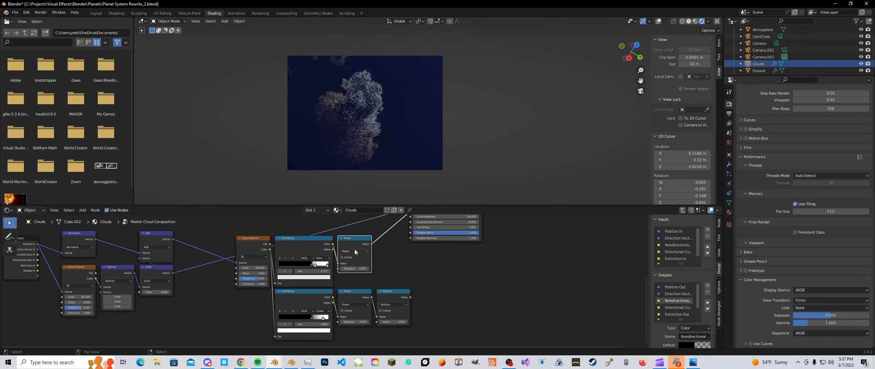
# - Connect Multiply's output to the cloud shader group's Cloud Density Texture input and set Multiply's value to 25
pyautogui.moveTo(400, 294); pyautogui.dragTo(370, 302, button='middle')
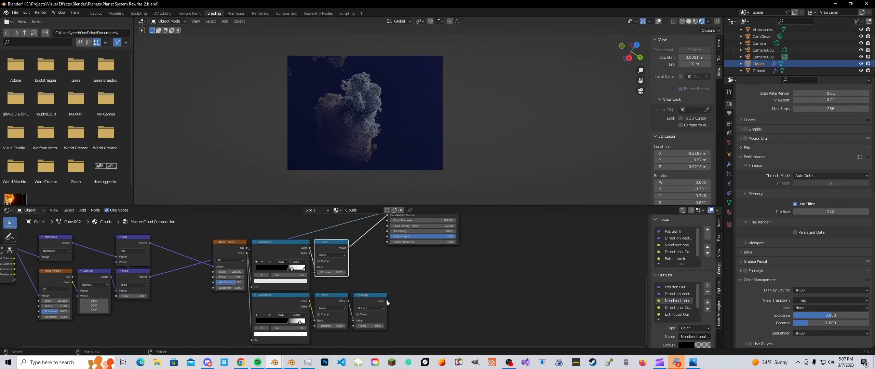
pyautogui.click(386, 301)
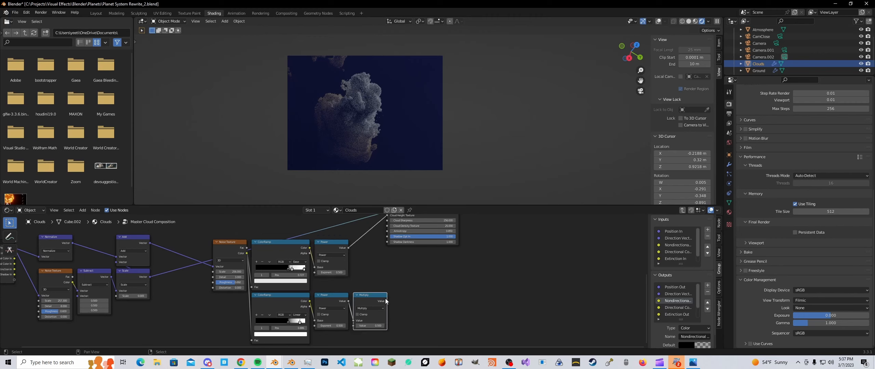
pyautogui.moveTo(387, 301); pyautogui.dragTo(391, 231)
pyautogui.moveTo(306, 310); pyautogui.dragTo(314, 276, button='middle')
pyautogui.scroll(3, 332, 270)
pyautogui.scroll(1, 347, 278)
pyautogui.doubleClick(397, 296)
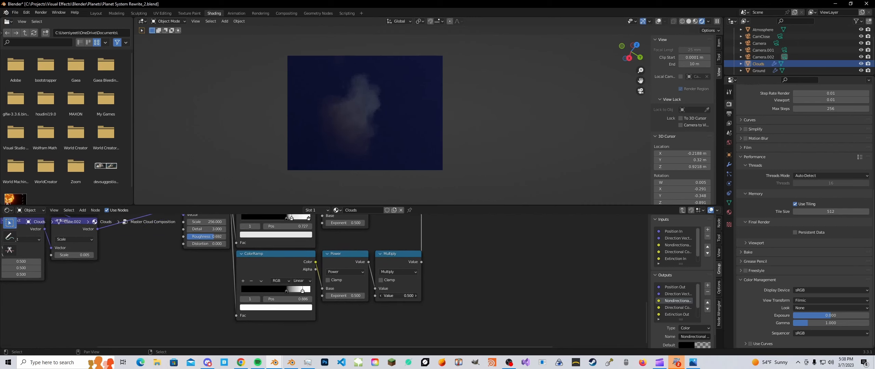
pyautogui.write('25')
pyautogui.press('Return')
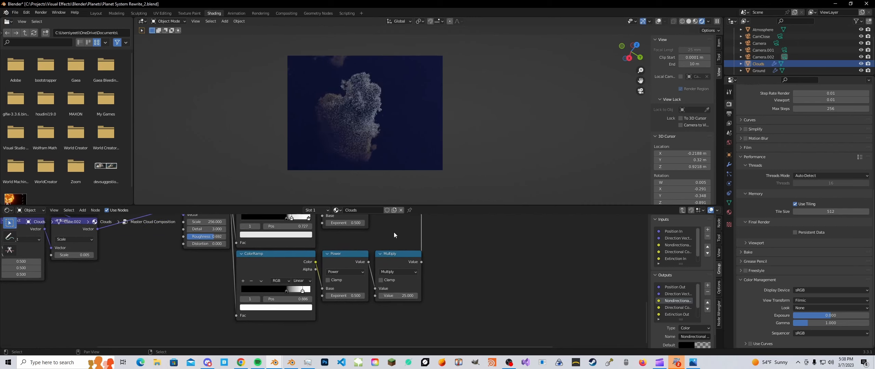
# - Set the distorting Noise Texture's Roughness to 0.5
pyautogui.scroll(-3, 341, 243)
pyautogui.moveTo(197, 279); pyautogui.dragTo(341, 285, button='middle')
pyautogui.scroll(2, 318, 281)
pyautogui.doubleClick(172, 277)
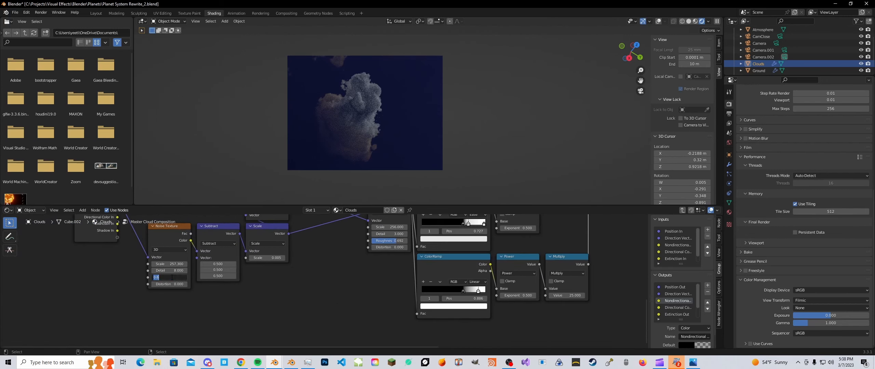
pyautogui.write('0')
pyautogui.press('Return')
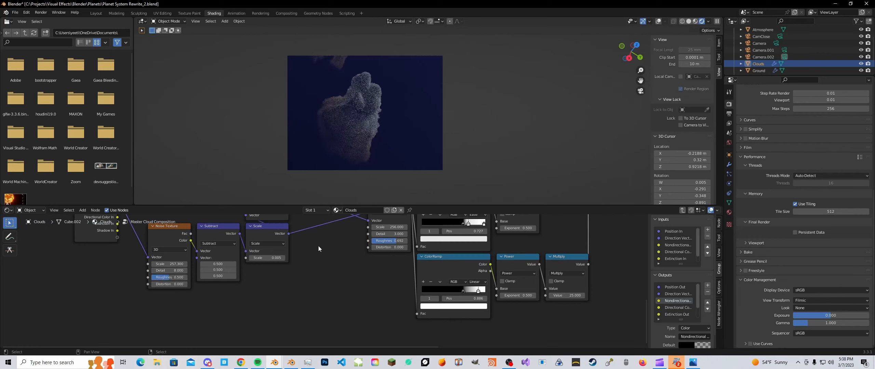
# - Set the distortion's Scale node factor to 0.0075
pyautogui.click(265, 258)
pyautogui.write('0.0075')
pyautogui.press('Return')
pyautogui.keyDown('ctrl'); pyautogui.moveTo(313, 266); pyautogui.dragTo(420, 299, button='middle'); pyautogui.keyUp('ctrl')
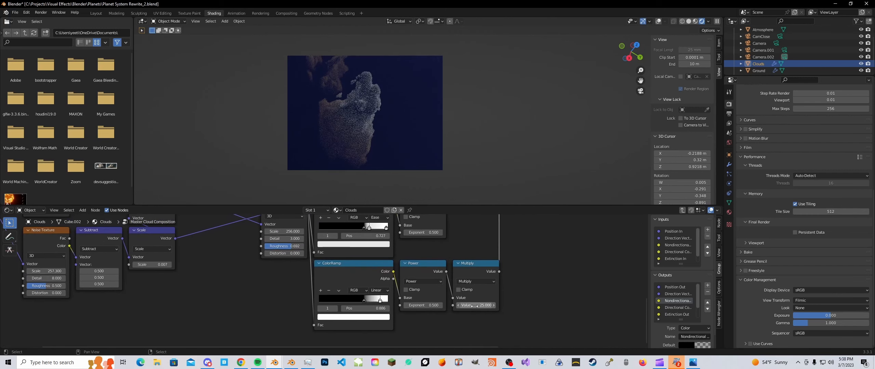
# - Set the value of the density branch's Multiply node to 50
pyautogui.click(463, 304)
pyautogui.write('50')
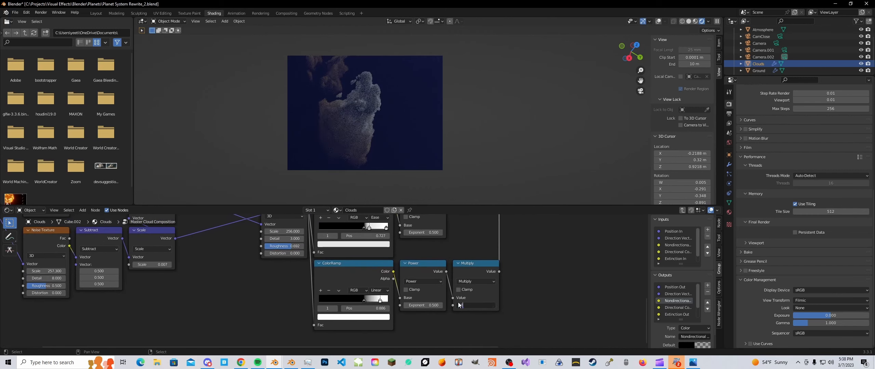
pyautogui.press('Return')
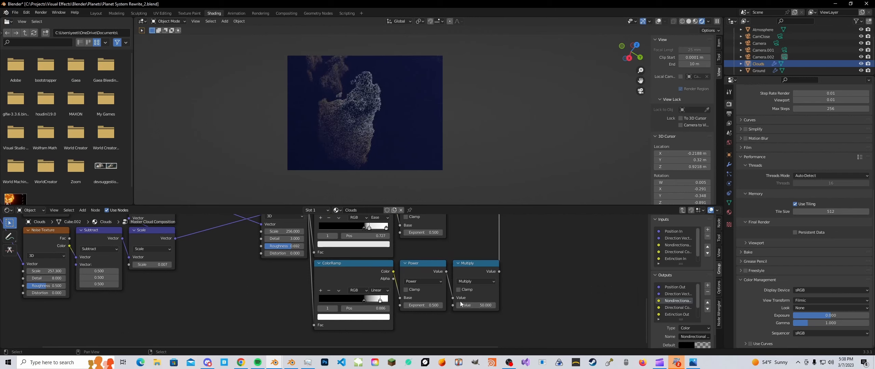
# - Connect the distorting Noise Texture's Fac to the lower ColorRamp's Fac input and move that ramp's black stop to about 0.2
pyautogui.scroll(-2, 460, 296)
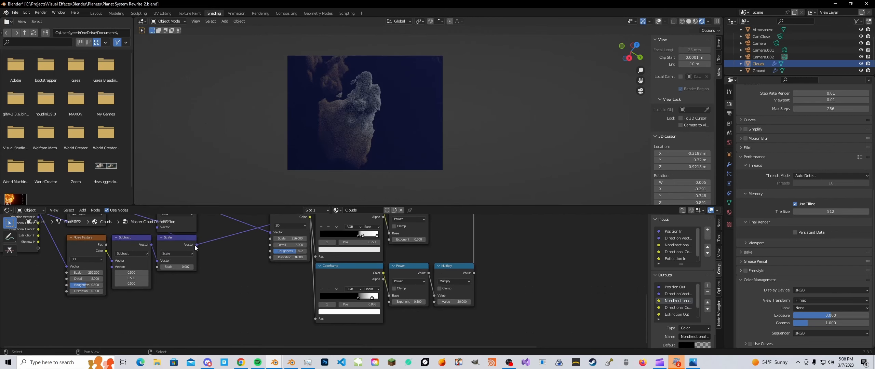
pyautogui.moveTo(107, 245); pyautogui.dragTo(315, 319)
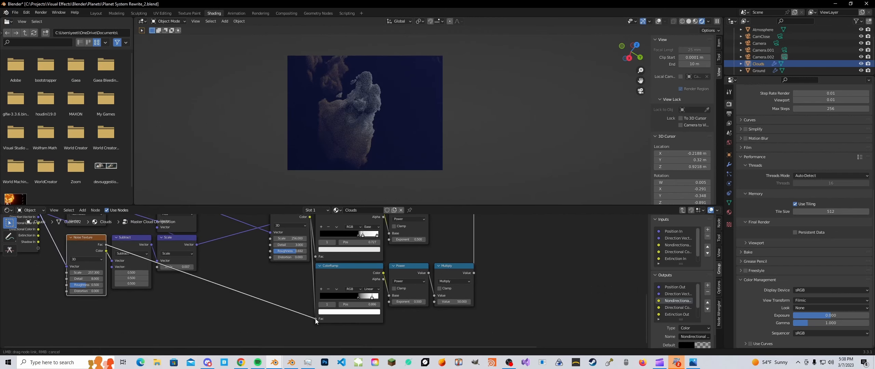
pyautogui.moveTo(355, 300); pyautogui.dragTo(329, 295)
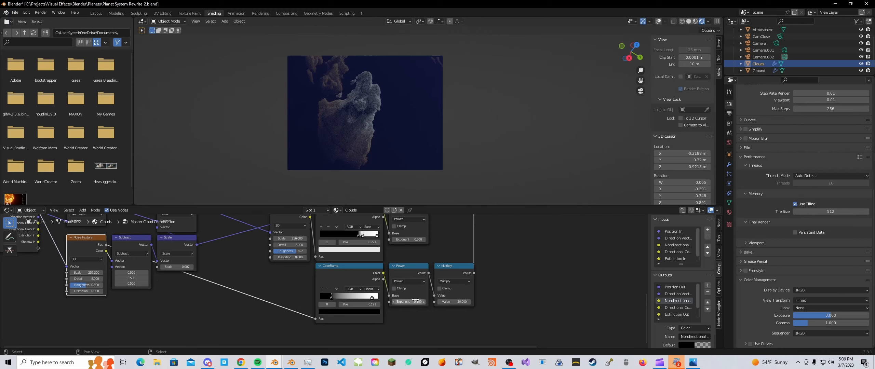
# - Set the density branch's Power exponent to 1 and move the lower ColorRamp's white stop to about 0.8
pyautogui.click(416, 302)
pyautogui.moveTo(372, 297); pyautogui.dragTo(367, 297)
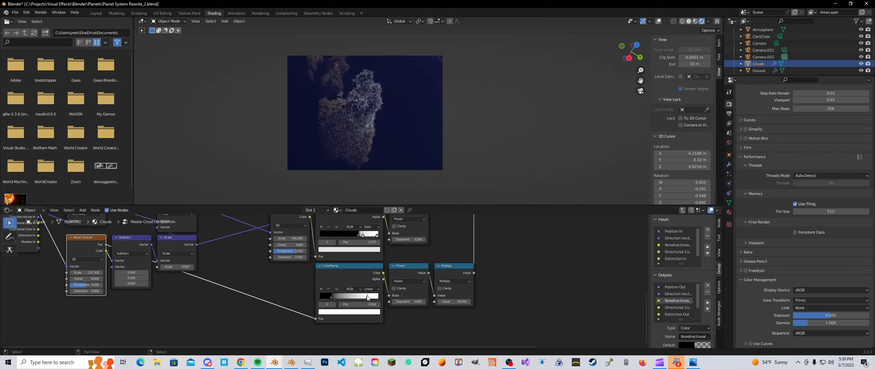
# - Set the value of the density branch's Multiply node to 100
pyautogui.click(454, 302)
pyautogui.write('100')
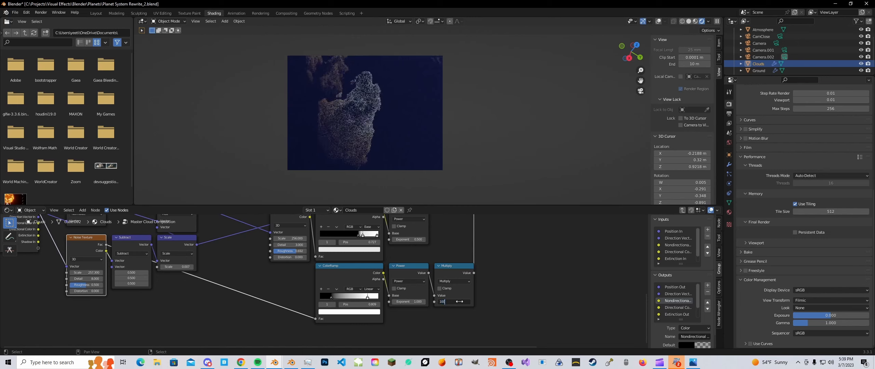
pyautogui.press('Return')
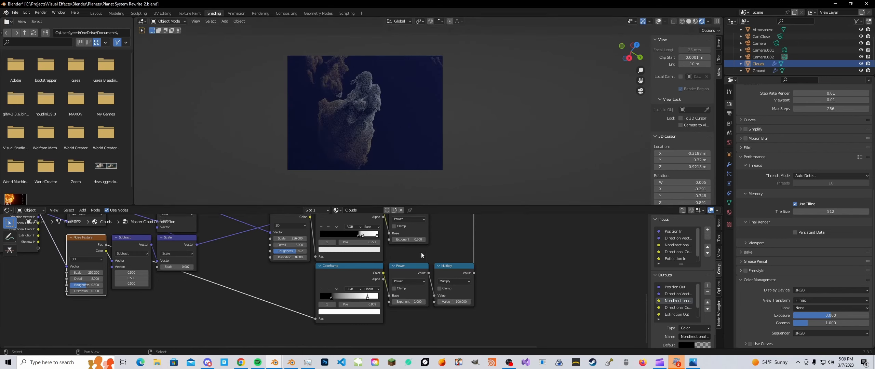
# - Disconnect Multiply's output from the cloud shader group's Cloud Density Texture input
pyautogui.scroll(-3, 445, 243)
pyautogui.moveTo(459, 235); pyautogui.dragTo(422, 276, button='middle')
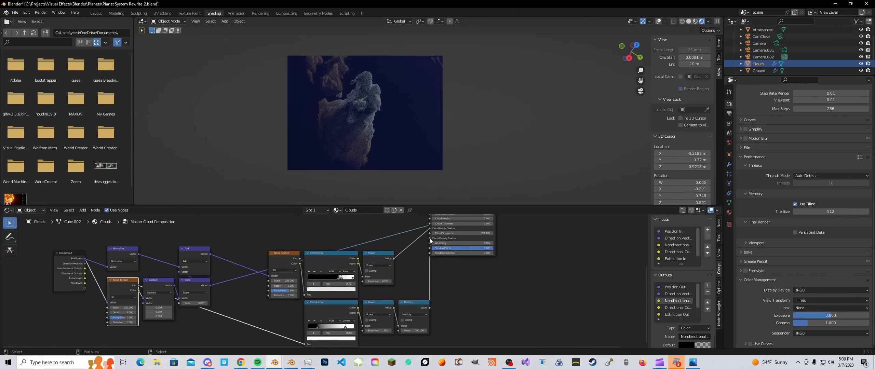
pyautogui.moveTo(430, 240); pyautogui.dragTo(410, 265)
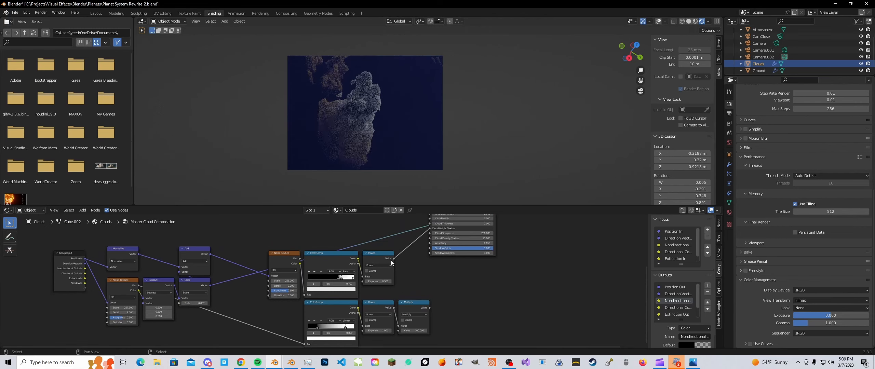
# - Adjust the distorting Noise Texture's Roughness and set the distortion's Scale node factor to 0.005
pyautogui.moveTo(271, 271); pyautogui.dragTo(406, 249, button='middle')
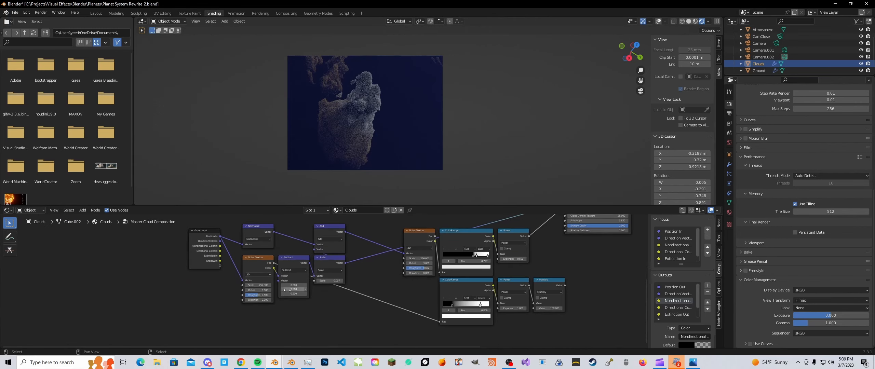
pyautogui.click(259, 295)
pyautogui.press('Return')
pyautogui.click(328, 279)
pyautogui.write('0.005')
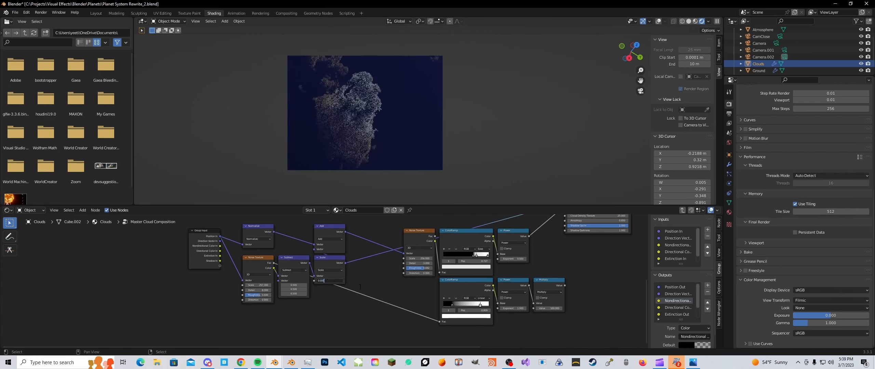
pyautogui.press('Return')
# - Reconnect Multiply's output to the cloud shader group's Cloud Density Texture input
pyautogui.scroll(-2, 364, 289)
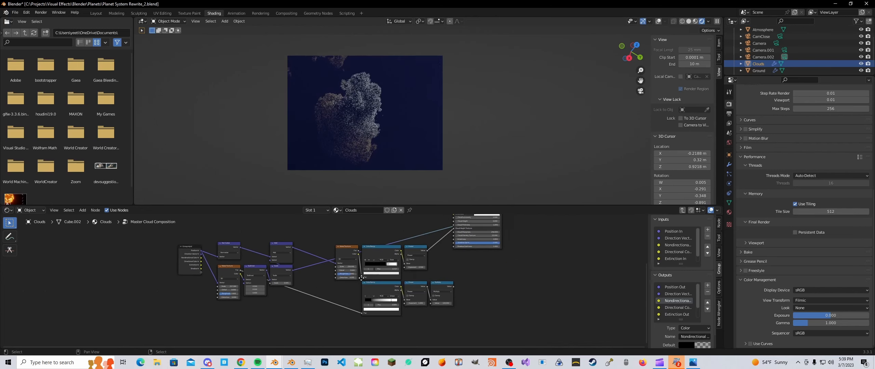
pyautogui.moveTo(361, 277); pyautogui.dragTo(353, 282, button='middle')
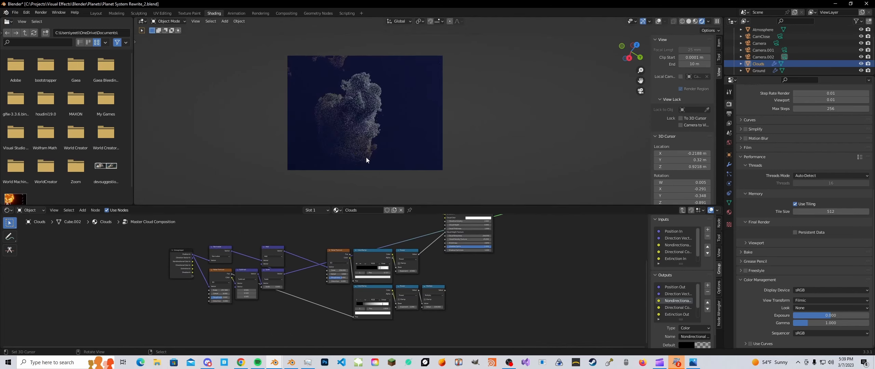
pyautogui.scroll(-5, 367, 158)
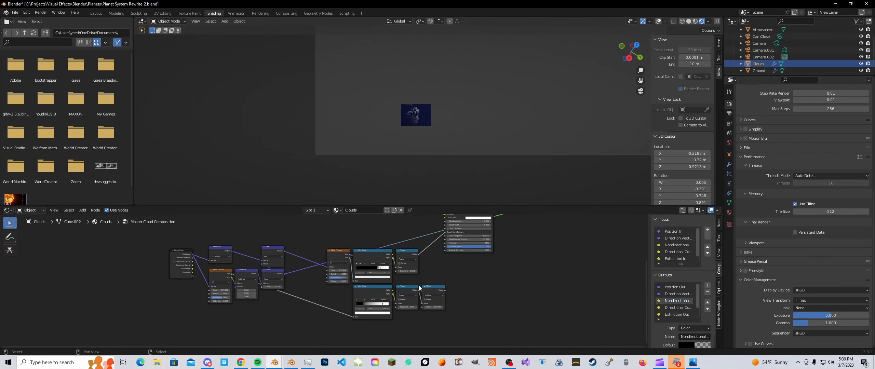
pyautogui.scroll(2, 418, 285)
pyautogui.moveTo(466, 290); pyautogui.dragTo(470, 231)
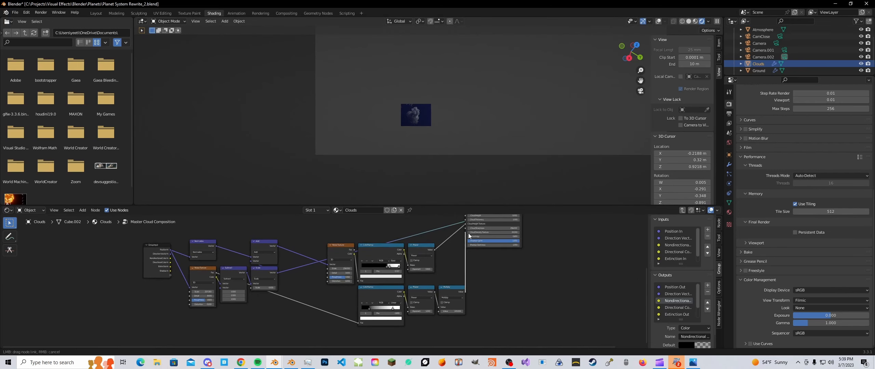
pyautogui.moveTo(468, 233); pyautogui.dragTo(468, 234)
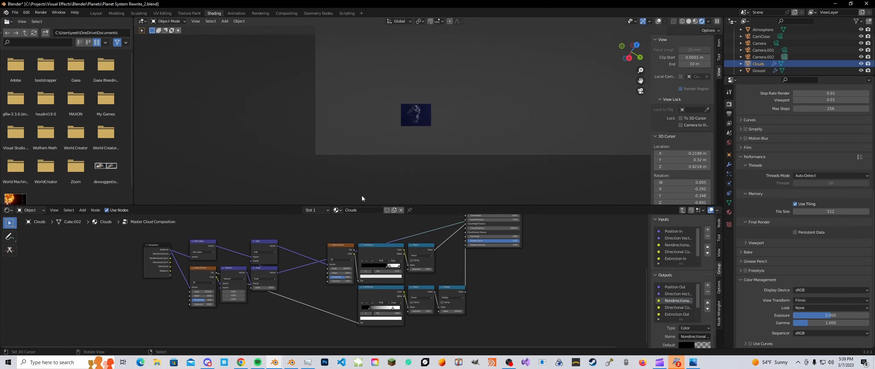
# - Enlarge the render region to cover the entire camera frame
pyautogui.keyDown('shift'); pyautogui.moveTo(406, 124); pyautogui.dragTo(362, 143, button='middle'); pyautogui.keyUp('shift')
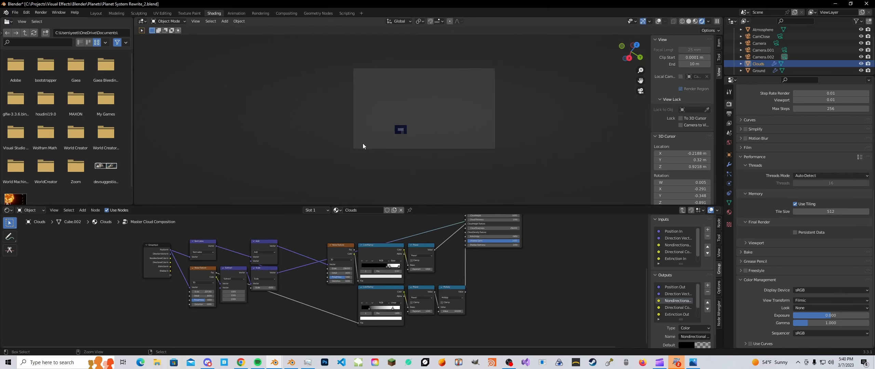
pyautogui.hotkey('ctrl', 'b')
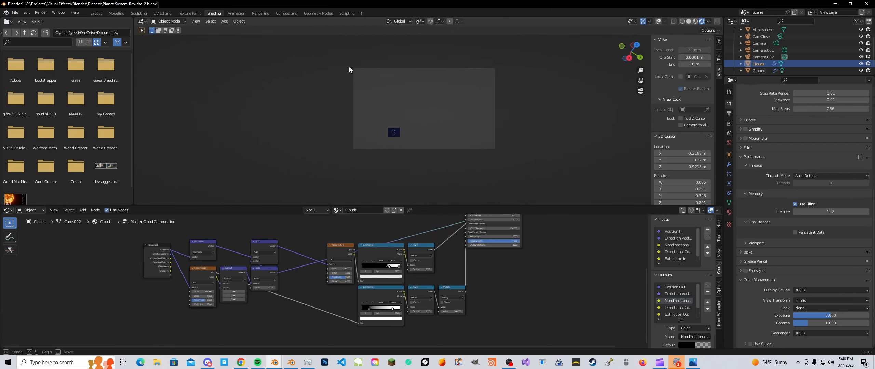
pyautogui.moveTo(340, 60); pyautogui.dragTo(508, 173)
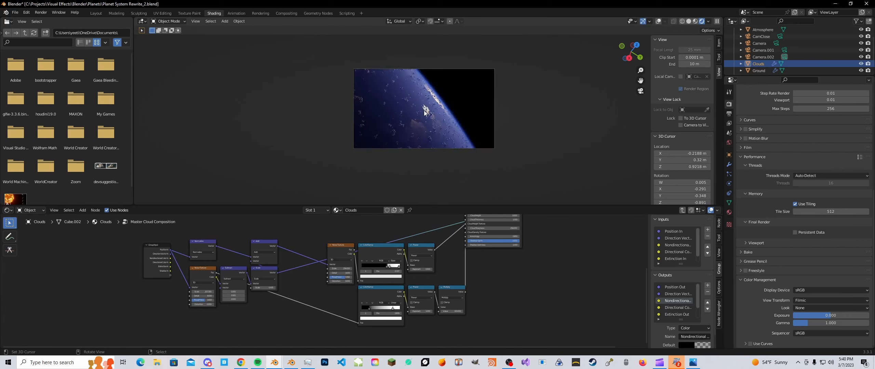
# - Examine a cloud cluster up close outside the camera view within a small render region, and return to the camera view
pyautogui.moveTo(418, 111); pyautogui.dragTo(364, 104, button='middle')
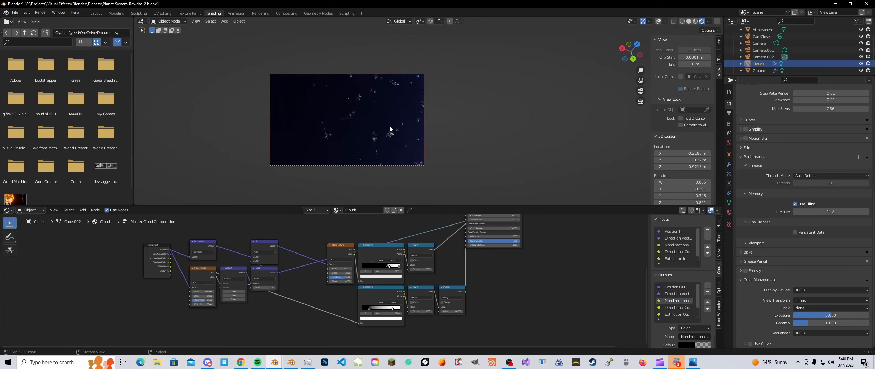
pyautogui.click(390, 137)
pyautogui.scroll(4, 389, 136)
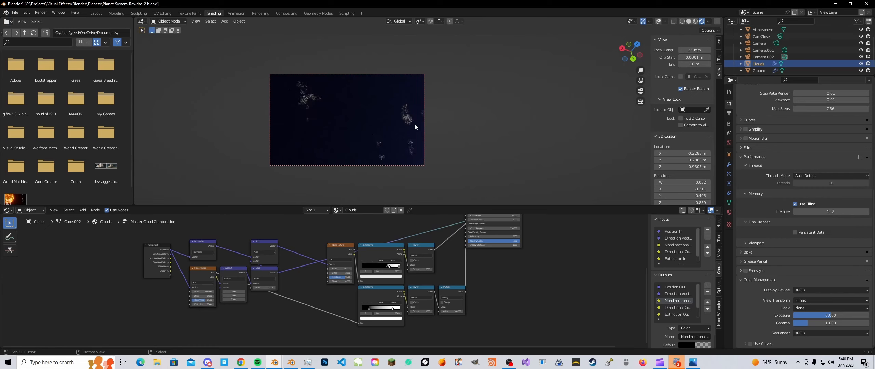
pyautogui.hotkey('ctrl', 'b')
pyautogui.moveTo(383, 62); pyautogui.dragTo(491, 154)
pyautogui.moveTo(423, 135); pyautogui.dragTo(387, 116, button='middle')
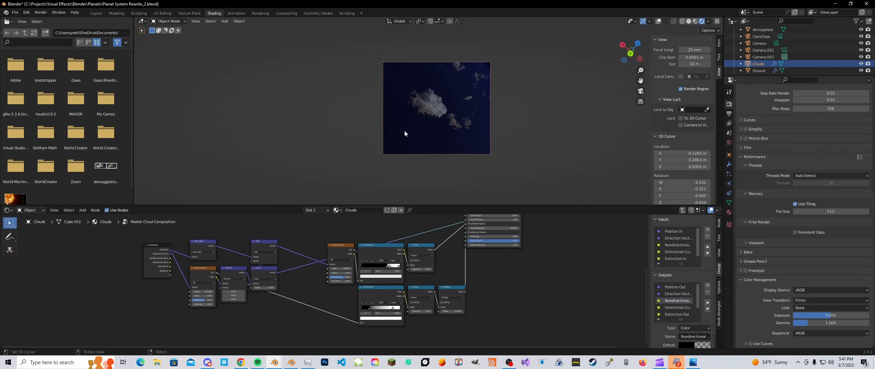
pyautogui.press('KP_0')
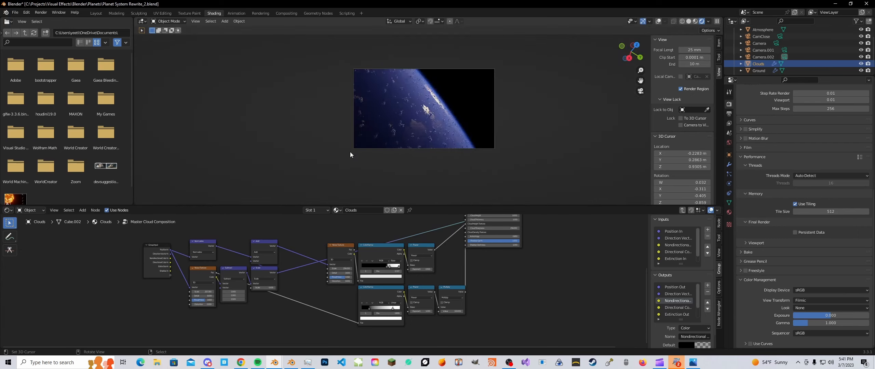
# - Move the cloud shader group node farther from the texture nodes, closer to the Group Output
pyautogui.scroll(-4, 464, 242)
pyautogui.moveTo(464, 242); pyautogui.dragTo(393, 308, button='middle')
pyautogui.moveTo(420, 246); pyautogui.dragTo(480, 243)
pyautogui.scroll(2, 461, 275)
pyautogui.moveTo(452, 279); pyautogui.dragTo(411, 273, button='middle')
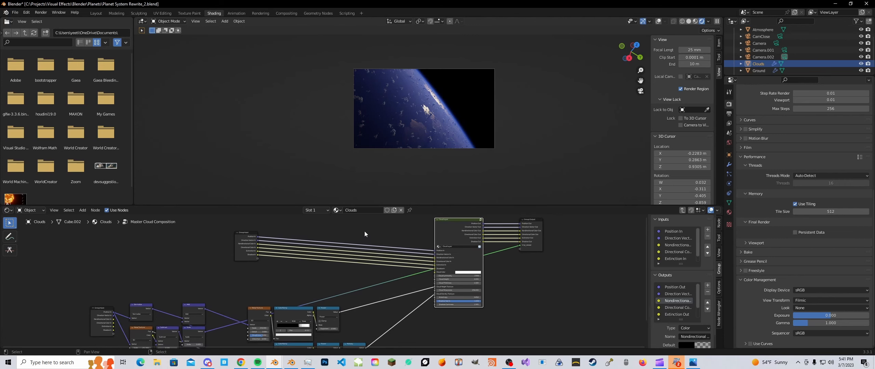
# - Review the height and density texture branches feeding the cloud shader group
pyautogui.scroll(-1, 364, 231)
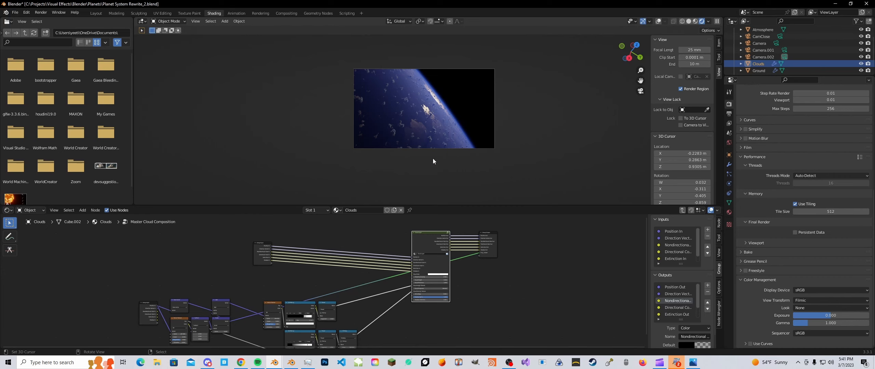
pyautogui.scroll(-2, 330, 276)
pyautogui.moveTo(330, 276); pyautogui.dragTo(388, 227, button='middle')
pyautogui.scroll(2, 385, 273)
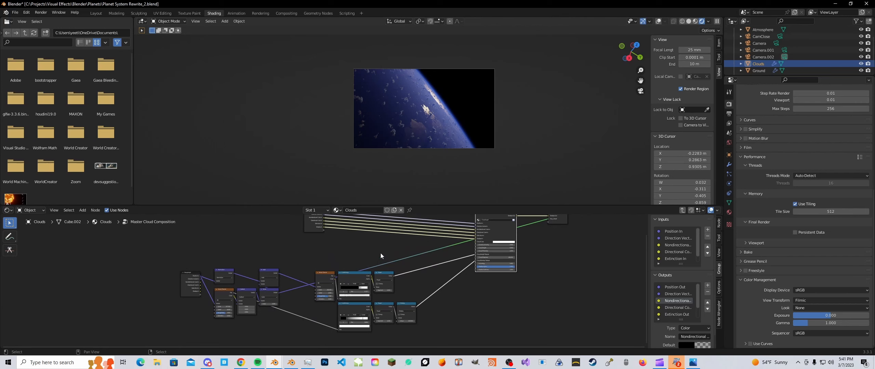
pyautogui.scroll(3, 381, 255)
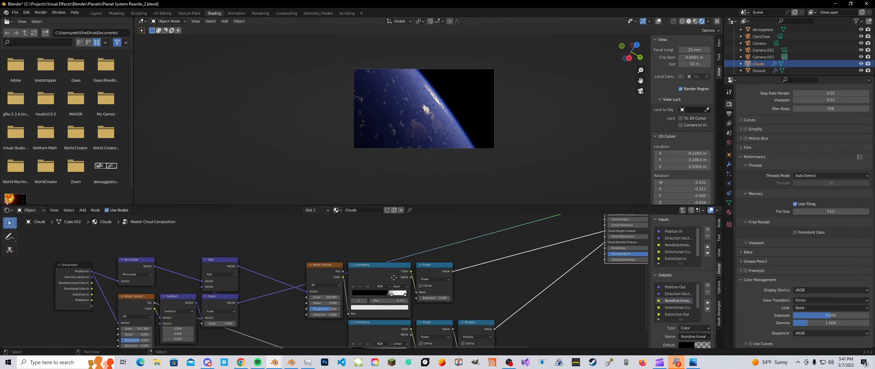
pyautogui.moveTo(394, 278); pyautogui.dragTo(358, 276, button='middle')
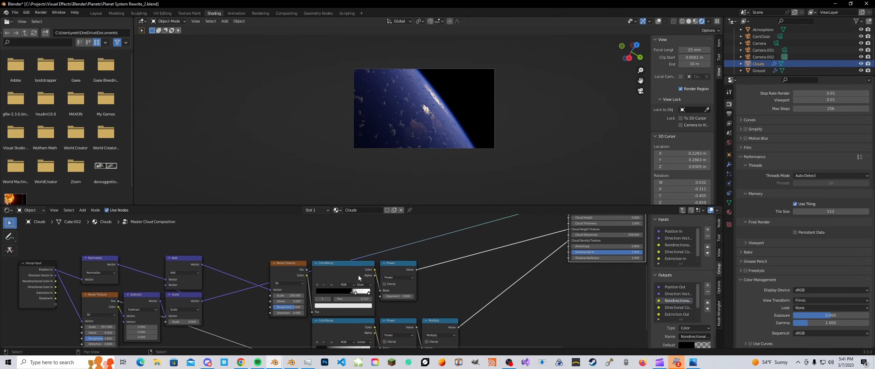
pyautogui.click(352, 273)
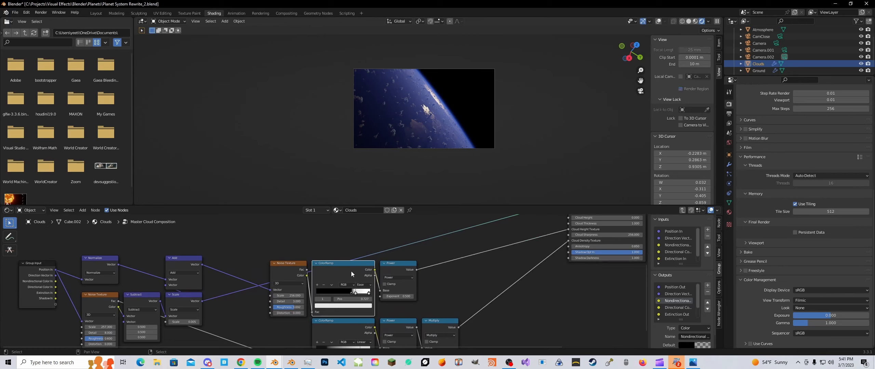
pyautogui.click(381, 254)
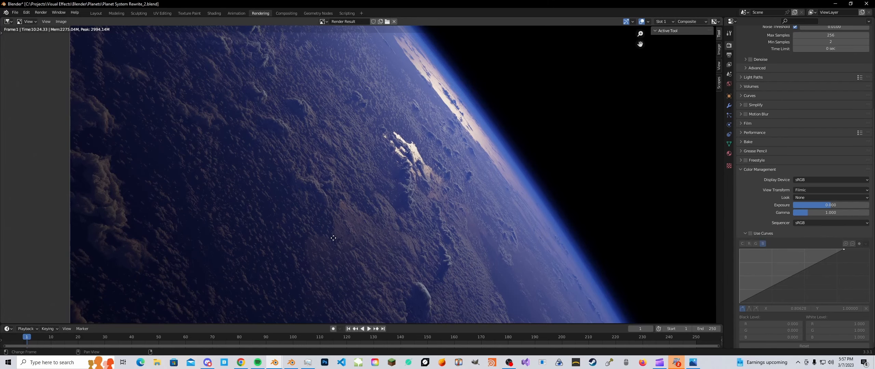
# - Examine the cloud detail across the finished render and return to the Shading workspace
pyautogui.moveTo(341, 185); pyautogui.dragTo(296, 257, button='middle')
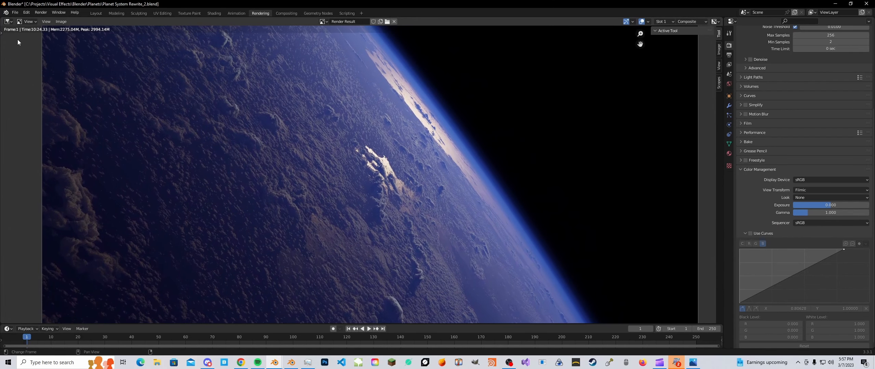
pyautogui.moveTo(221, 108); pyautogui.dragTo(239, 142, button='middle')
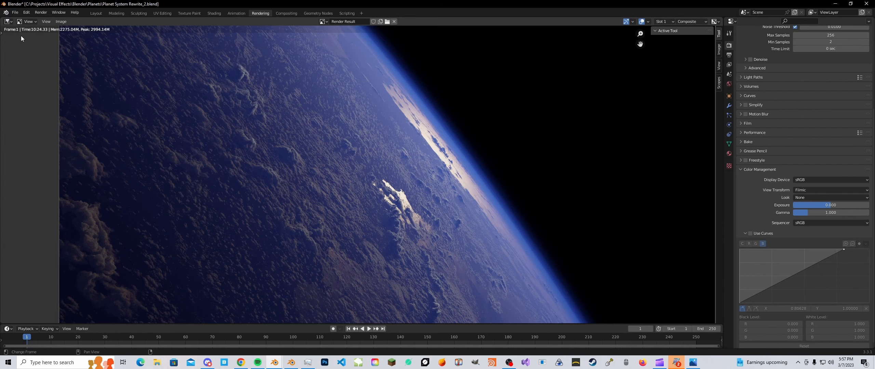
pyautogui.moveTo(168, 111); pyautogui.dragTo(172, 119, button='middle')
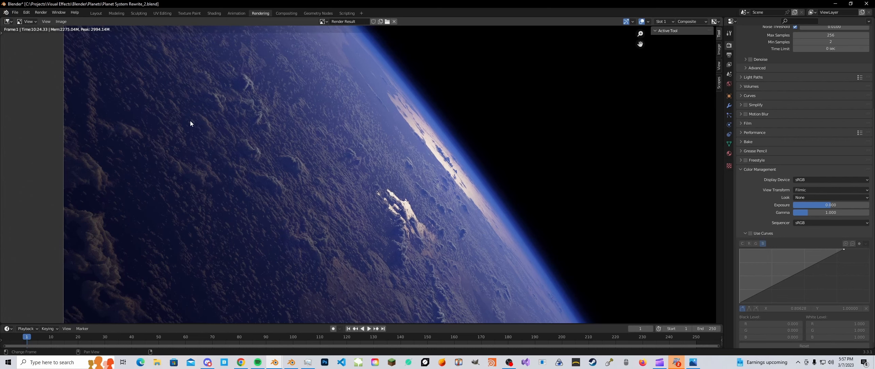
pyautogui.click(216, 14)
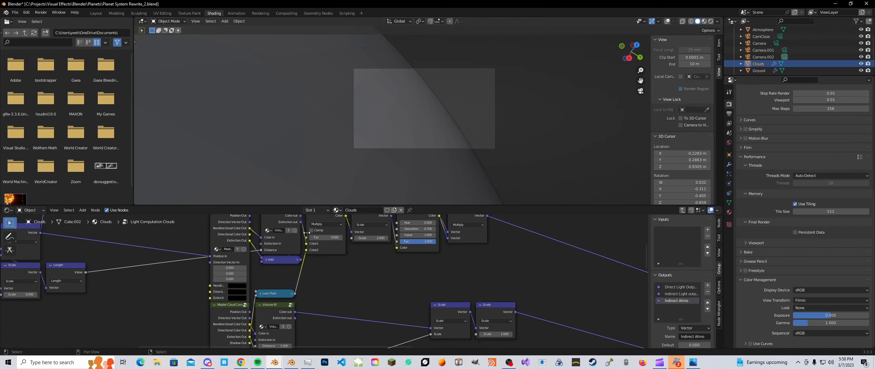
# - Leave the Light Computation Clouds group and select the Master Cloud Composition node in the Clouds material
pyautogui.scroll(-3, 314, 291)
pyautogui.moveTo(352, 304); pyautogui.dragTo(261, 283, button='middle')
pyautogui.press('Tab')
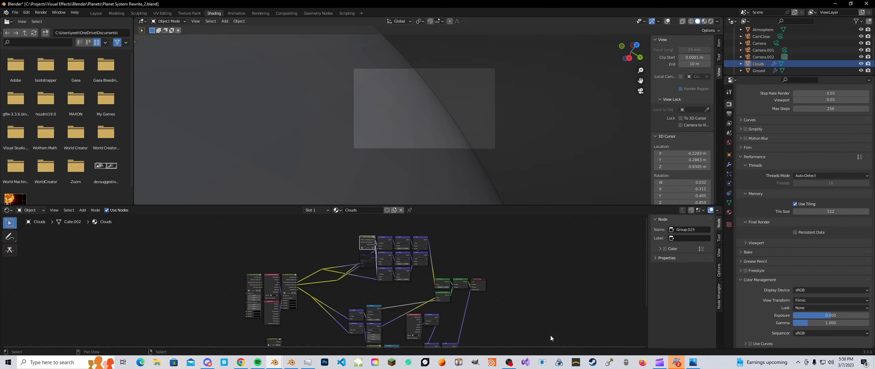
pyautogui.scroll(1, 403, 290)
pyautogui.scroll(2, 270, 278)
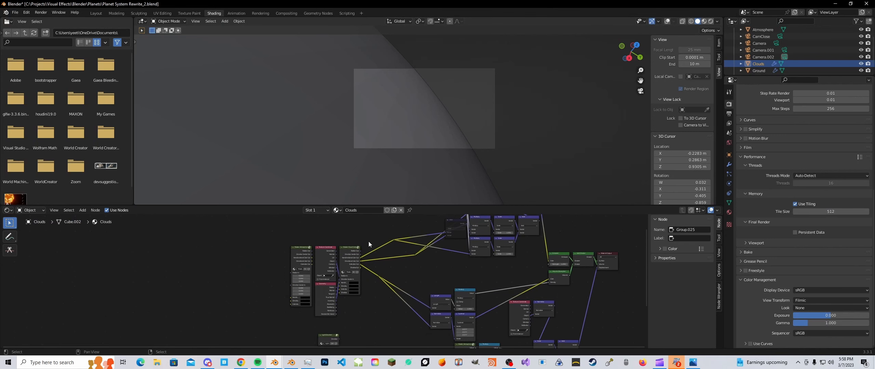
pyautogui.click(364, 259)
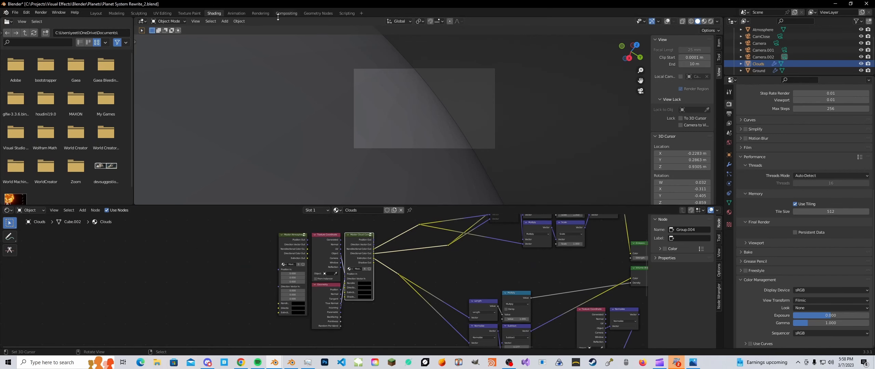
# - Examine the small background clouds and the large cloud clusters across the finished planet render
pyautogui.click(260, 13)
pyautogui.moveTo(400, 203); pyautogui.dragTo(397, 179, button='middle')
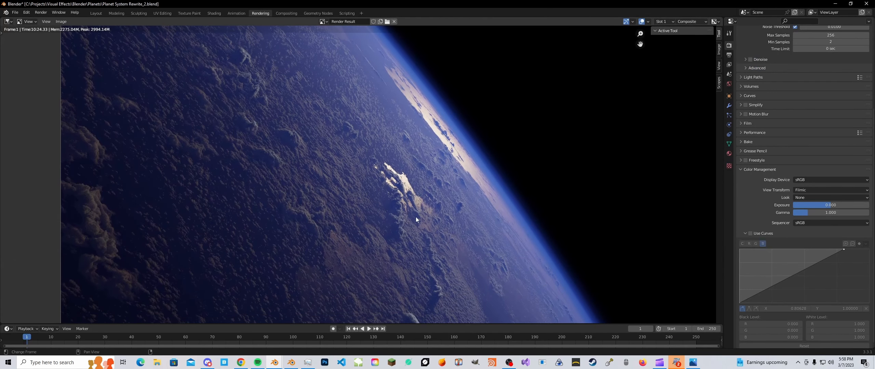
pyautogui.moveTo(371, 256); pyautogui.dragTo(420, 232, button='middle')
pyautogui.moveTo(338, 232); pyautogui.dragTo(314, 275, button='middle')
pyautogui.scroll(1, 297, 233)
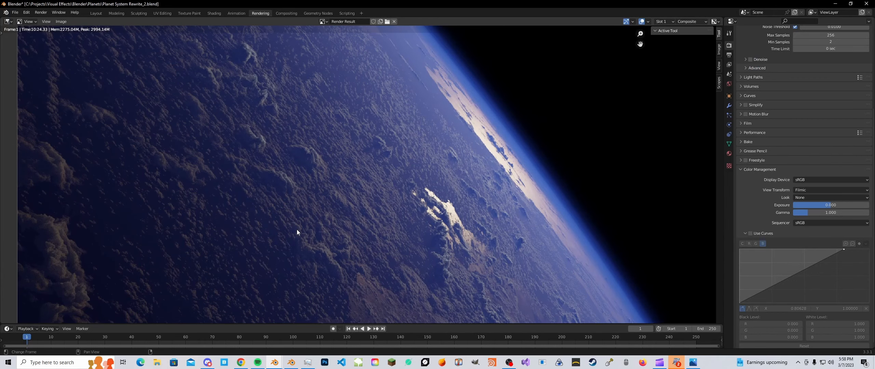
pyautogui.scroll(-1, 297, 230)
pyautogui.moveTo(440, 154); pyautogui.dragTo(442, 100, button='middle')
pyautogui.moveTo(248, 224); pyautogui.dragTo(378, 239, button='middle')
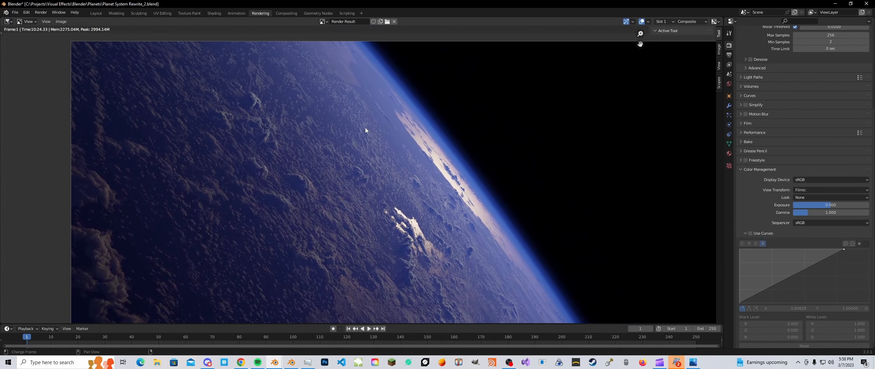
pyautogui.moveTo(339, 146); pyautogui.dragTo(341, 111, button='middle')
pyautogui.moveTo(131, 251); pyautogui.dragTo(183, 225, button='middle')
pyautogui.scroll(3, 344, 200)
pyautogui.scroll(-2, 389, 194)
pyautogui.scroll(-2, 238, 211)
pyautogui.scroll(1, 207, 214)
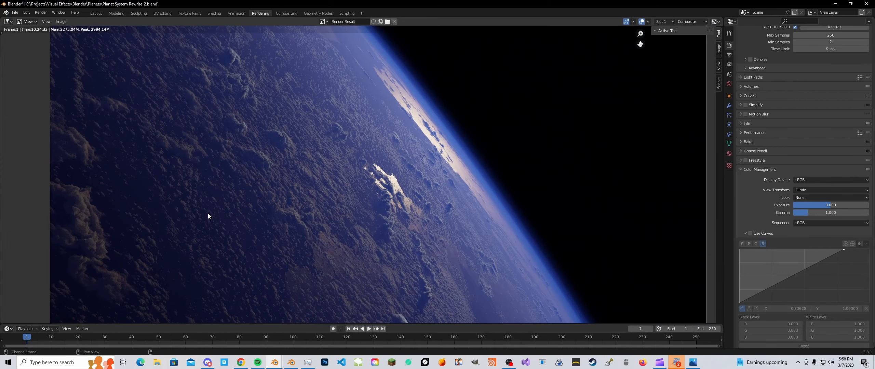
# - Open the Master Cloud Composition group in the Shading workspace and review its noise texture and color ramp branches
pyautogui.click(215, 13)
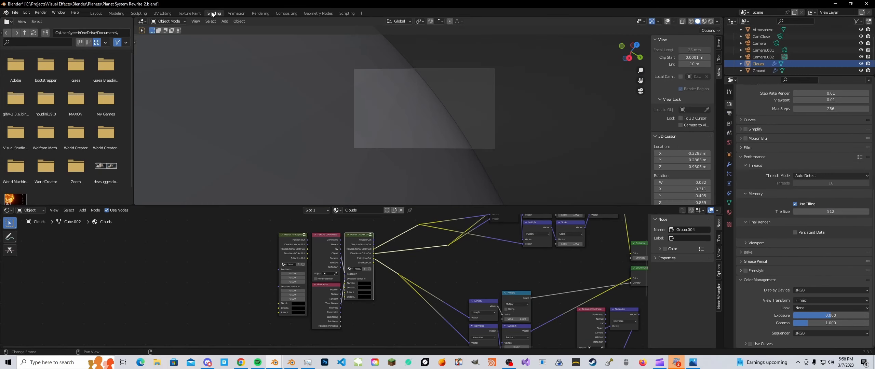
pyautogui.scroll(2, 370, 261)
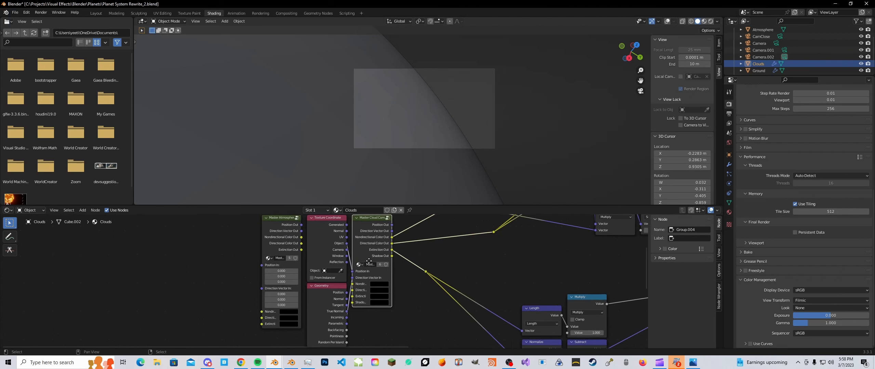
pyautogui.press('Tab')
pyautogui.scroll(-5, 375, 260)
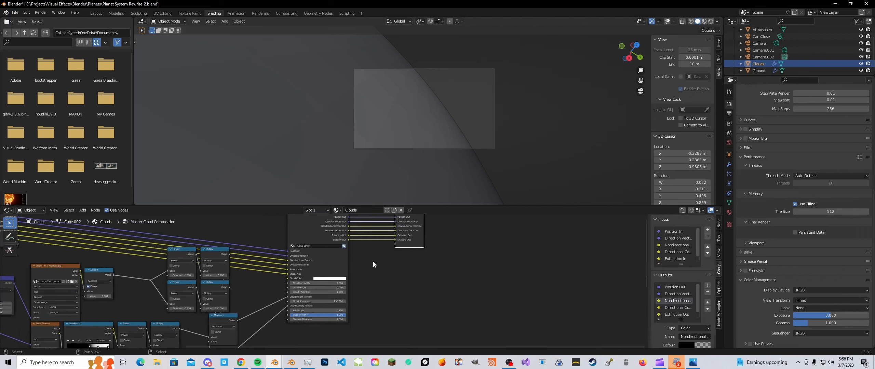
pyautogui.scroll(2, 329, 256)
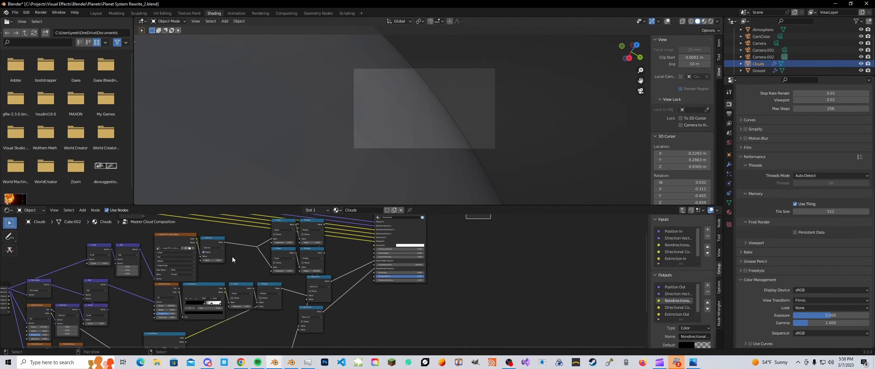
pyautogui.moveTo(232, 260); pyautogui.dragTo(327, 264, button='middle')
pyautogui.scroll(-4, 224, 266)
pyautogui.moveTo(224, 266); pyautogui.dragTo(304, 191, button='middle')
pyautogui.scroll(4, 296, 299)
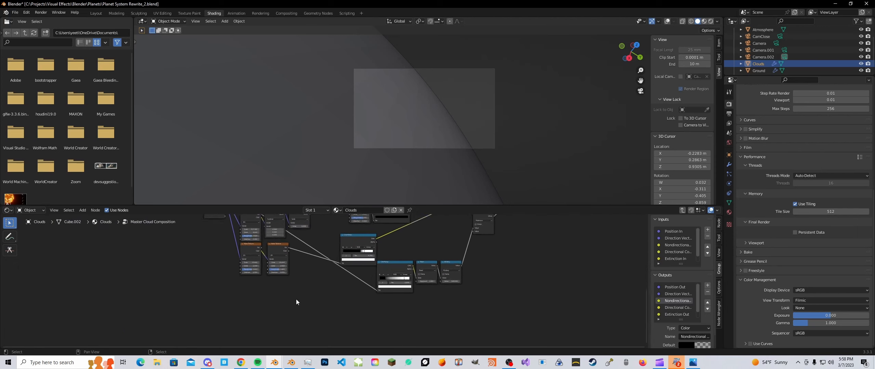
pyautogui.moveTo(221, 246); pyautogui.dragTo(283, 268)
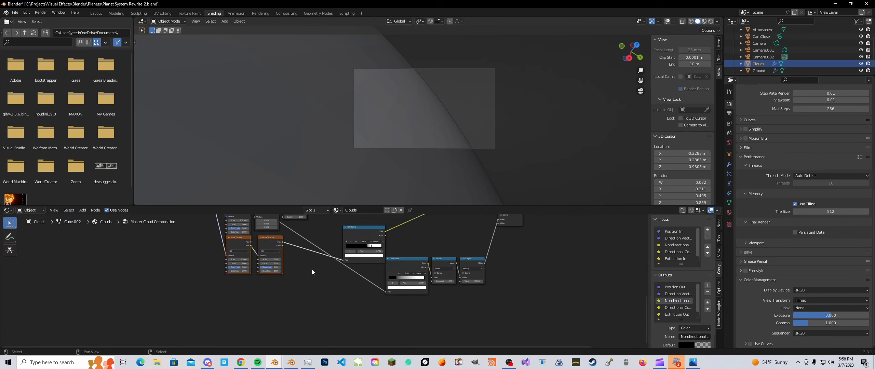
pyautogui.moveTo(332, 271); pyautogui.dragTo(305, 304, button='middle')
pyautogui.click(332, 269)
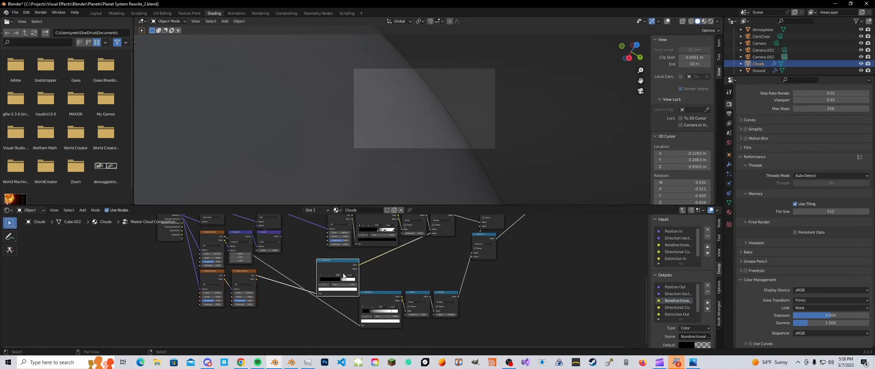
pyautogui.moveTo(344, 275); pyautogui.dragTo(300, 302, button='middle')
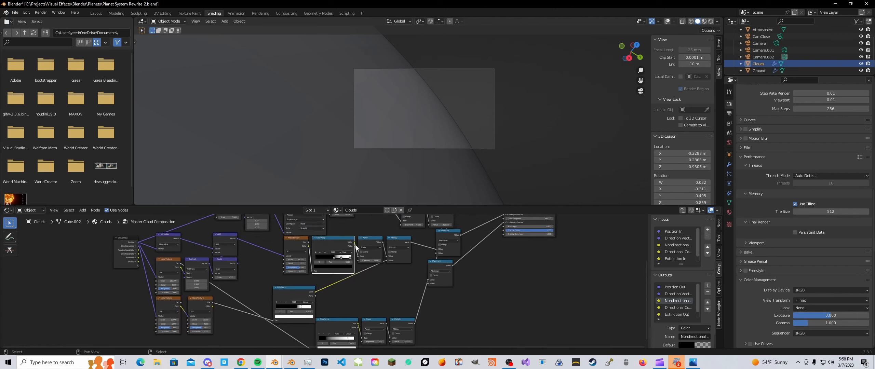
pyautogui.click(379, 248)
pyautogui.moveTo(384, 248); pyautogui.dragTo(361, 300, button='middle')
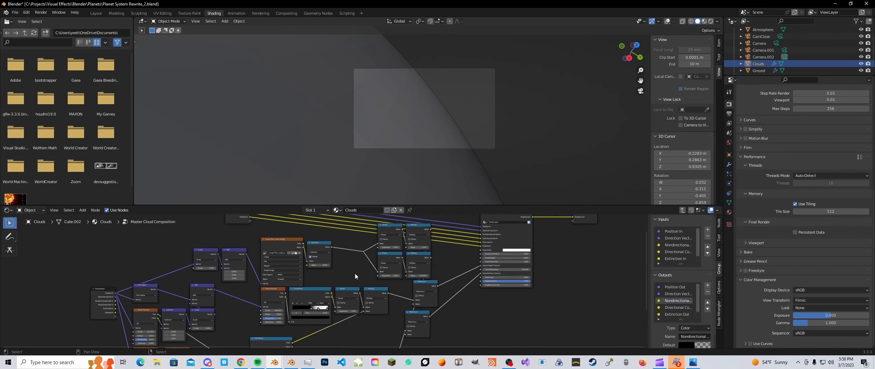
# - Review the image texture branch with its Subtract, Power and Multiply nodes for the large clouds
pyautogui.scroll(1, 217, 246)
pyautogui.moveTo(163, 223); pyautogui.dragTo(162, 253, button='middle')
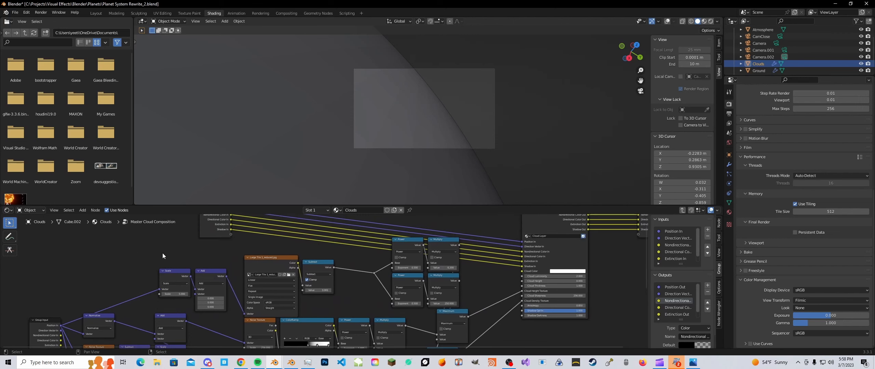
pyautogui.moveTo(163, 253); pyautogui.dragTo(437, 296)
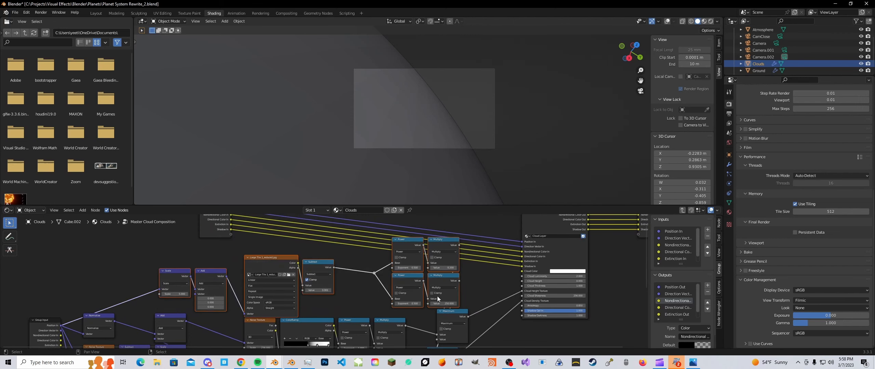
pyautogui.click(345, 285)
pyautogui.click(257, 267)
pyautogui.scroll(1, 262, 277)
pyautogui.scroll(1, 262, 277)
pyautogui.moveTo(271, 271); pyautogui.dragTo(313, 267, button='middle')
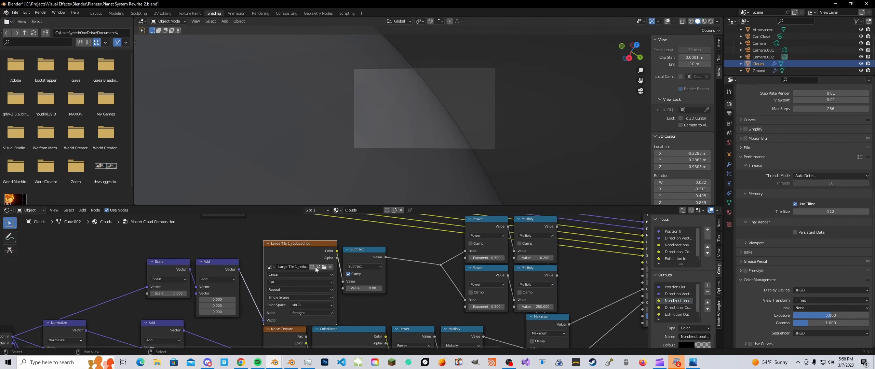
pyautogui.scroll(-2, 419, 276)
pyautogui.moveTo(420, 277); pyautogui.dragTo(378, 281, button='middle')
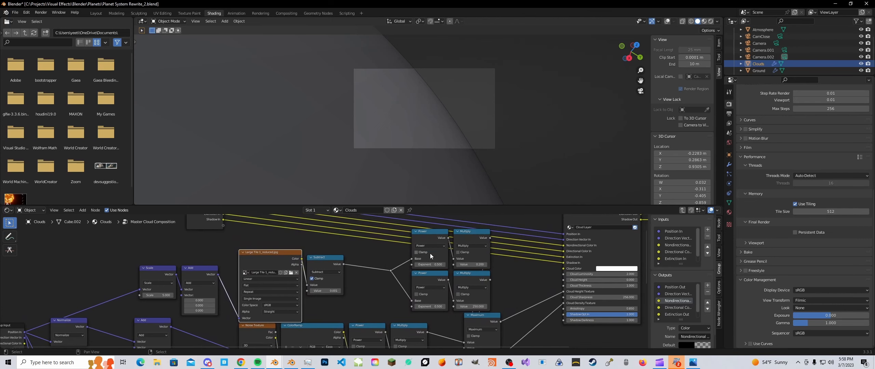
pyautogui.moveTo(445, 236); pyautogui.dragTo(416, 232, button='middle')
pyautogui.scroll(1, 387, 231)
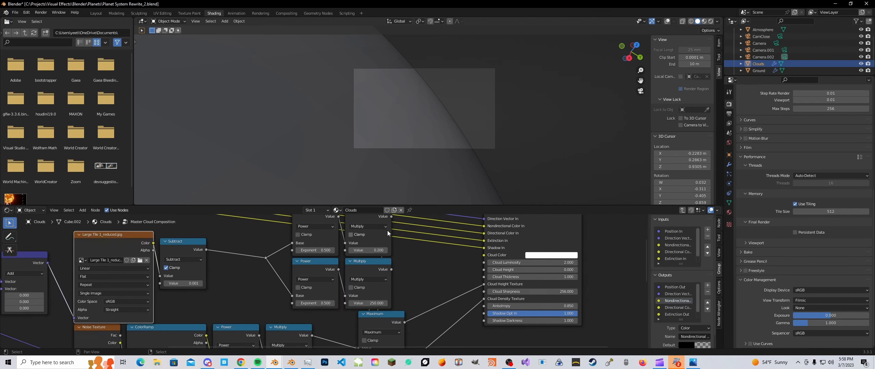
pyautogui.click(365, 219)
pyautogui.scroll(-1, 357, 271)
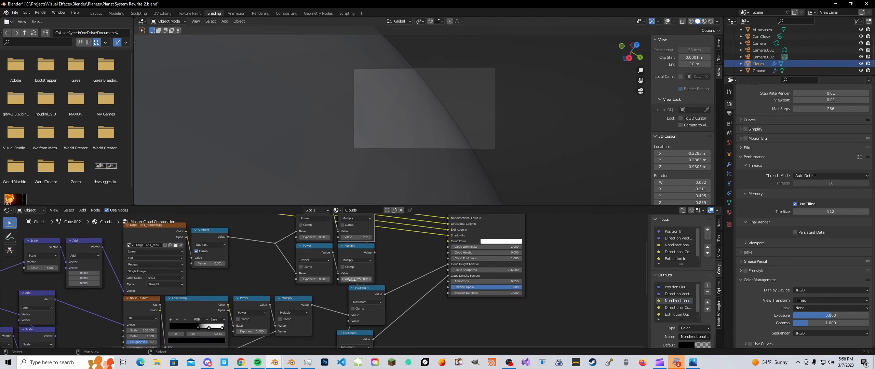
# - Inspect the Maximum and Multiply nodes in front of the Cloud Layer's height and density texture inputs
pyautogui.moveTo(369, 289); pyautogui.dragTo(415, 256)
pyautogui.rightClick(415, 257)
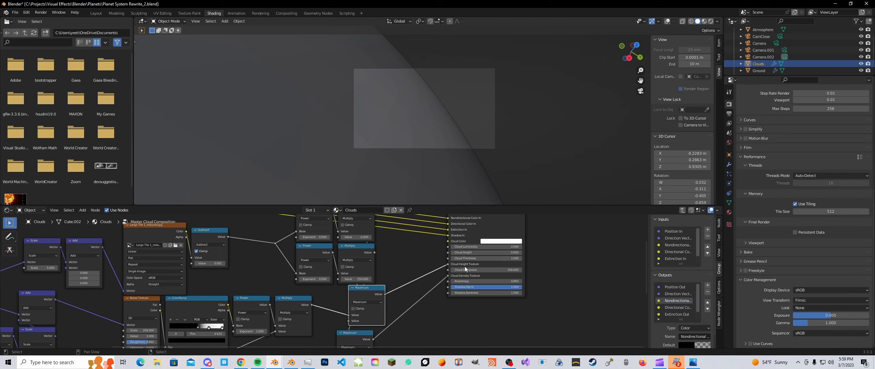
pyautogui.moveTo(400, 292); pyautogui.dragTo(366, 304, button='middle')
pyautogui.scroll(1, 359, 254)
pyautogui.scroll(1, 353, 232)
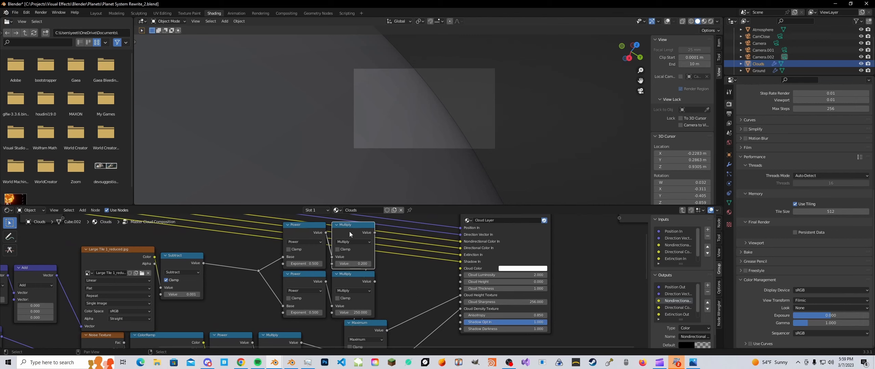
pyautogui.scroll(-1, 342, 235)
pyautogui.moveTo(380, 308); pyautogui.dragTo(399, 276, button='middle')
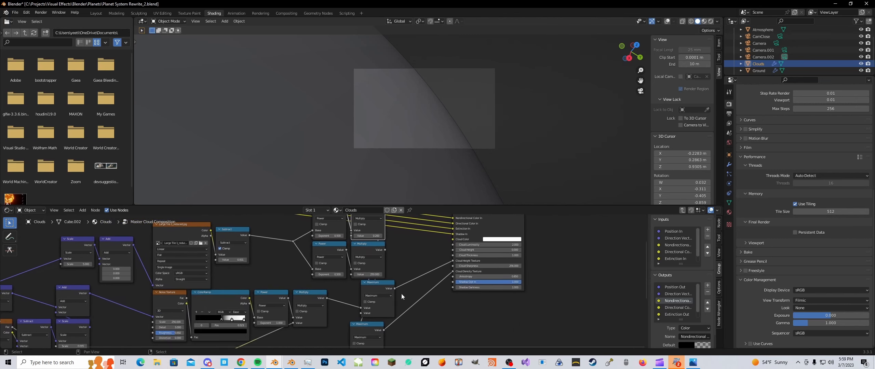
# - Align the height texture's Maximum node above the density one and select the image branch's 250 Multiply node
pyautogui.moveTo(380, 287); pyautogui.dragTo(369, 287)
pyautogui.scroll(-2, 369, 287)
pyautogui.click(364, 285)
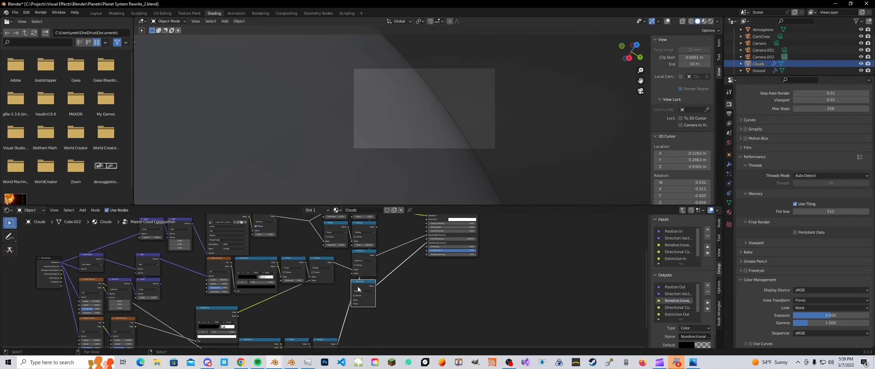
pyautogui.moveTo(359, 282); pyautogui.dragTo(334, 320, button='middle')
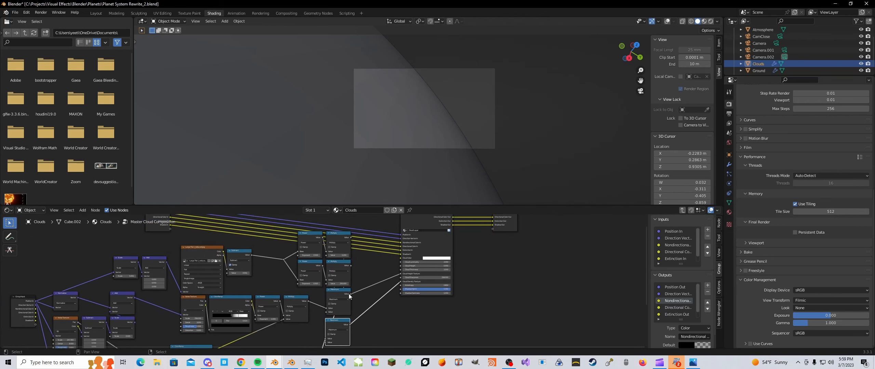
pyautogui.scroll(3, 328, 277)
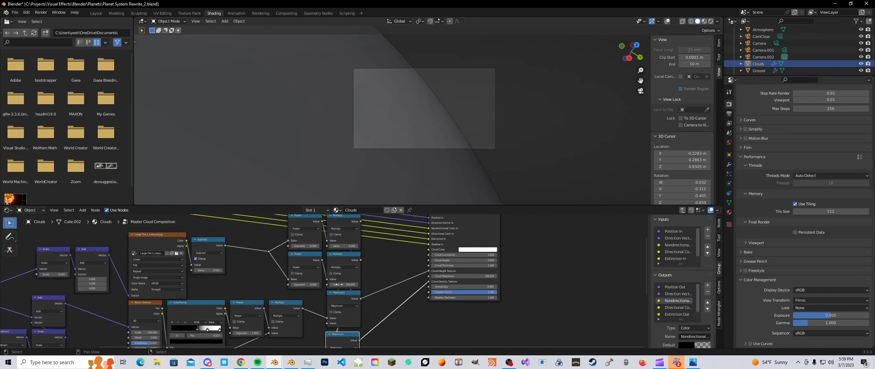
pyautogui.click(347, 264)
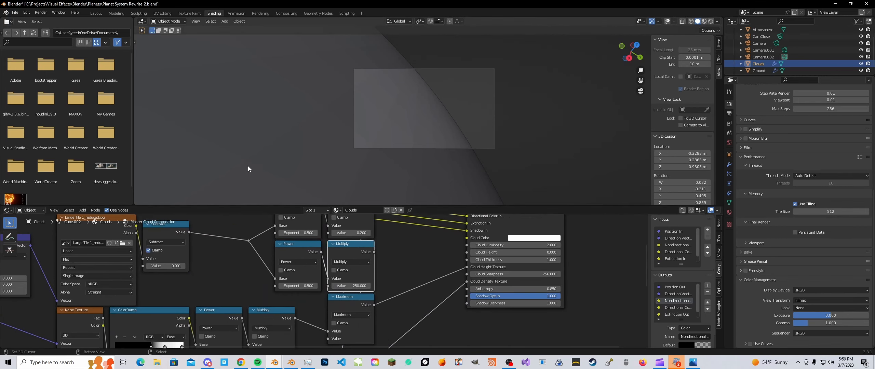
# - Check the clouds in the finished planet render, and switch to the second Blender window to examine its Earth horizon view
pyautogui.click(252, 12)
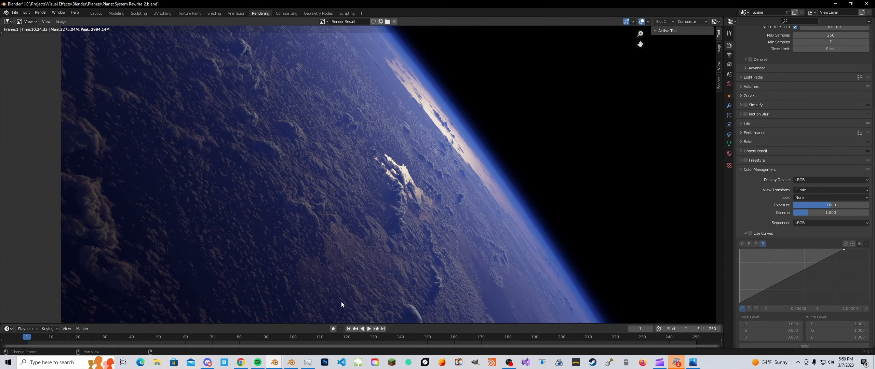
pyautogui.moveTo(341, 302); pyautogui.dragTo(319, 294, button='middle')
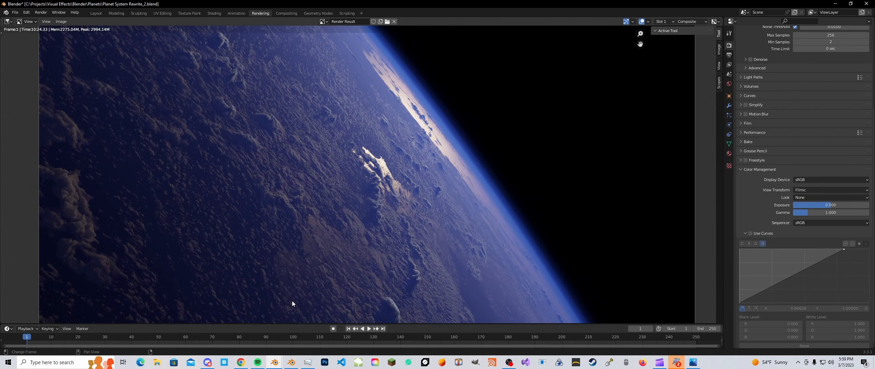
pyautogui.click(286, 366)
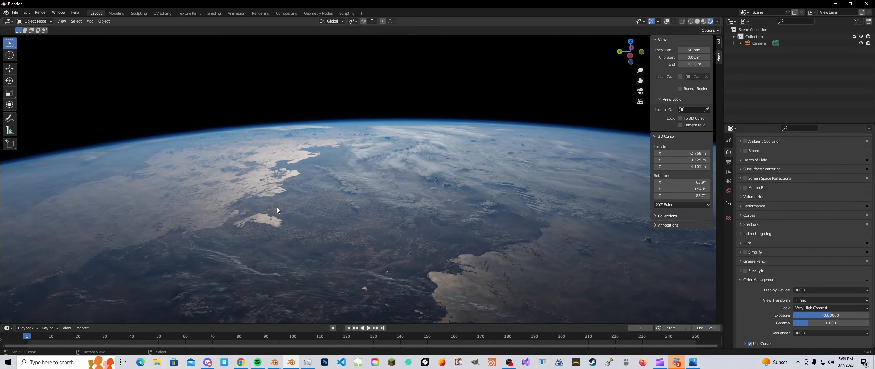
pyautogui.moveTo(276, 208)
pyautogui.mouseDown(button='middle')
pyautogui.moveTo(304, 212)
pyautogui.moveTo(299, 225)
pyautogui.moveTo(286, 209)
pyautogui.mouseUp(button='middle')
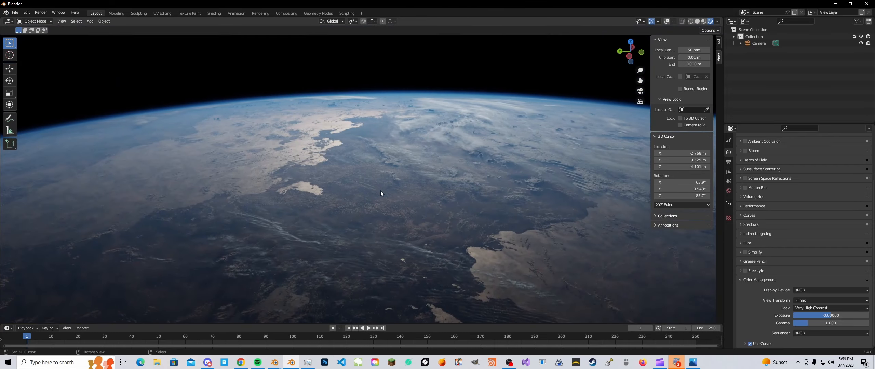
pyautogui.moveTo(381, 194); pyautogui.dragTo(356, 171, button='middle')
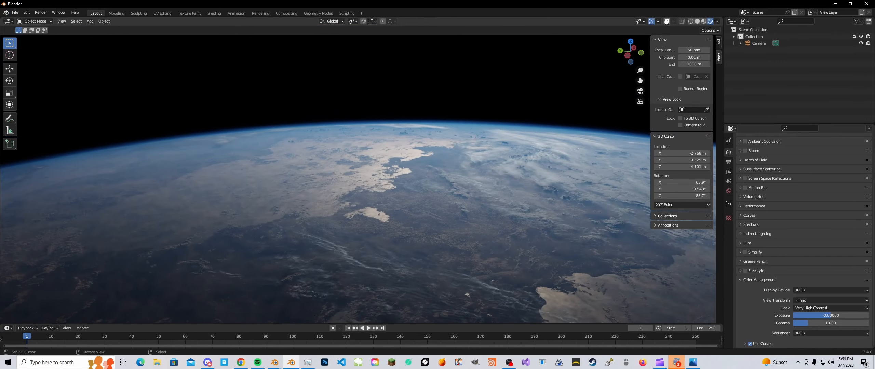
pyautogui.moveTo(550, 114); pyautogui.dragTo(559, 117, button='middle')
pyautogui.moveTo(476, 170); pyautogui.dragTo(454, 183, button='middle')
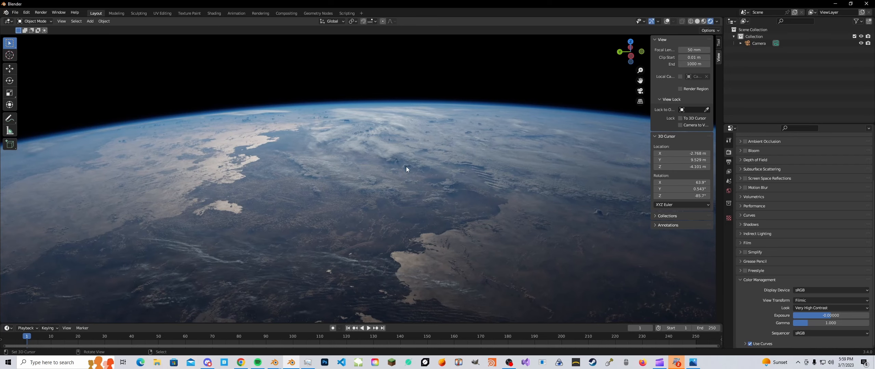
# - Set the viewport focal length to 101 mm to examine the cloud cover between the bright water areas more closely
pyautogui.moveTo(406, 167); pyautogui.dragTo(386, 174, button='middle')
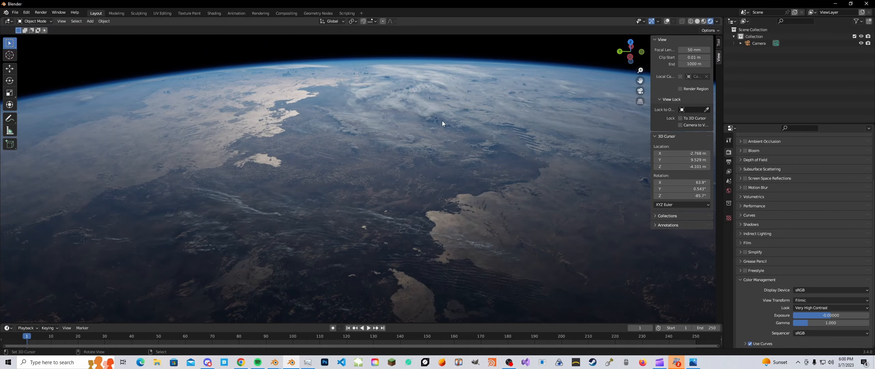
pyautogui.moveTo(694, 50); pyautogui.dragTo(711, 50)
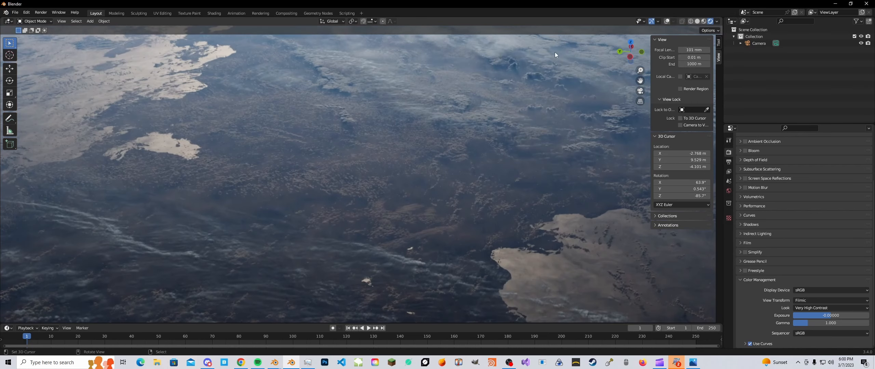
pyautogui.moveTo(463, 80)
pyautogui.mouseDown(button='middle')
pyautogui.moveTo(475, 75)
pyautogui.moveTo(450, 84)
pyautogui.mouseUp(button='middle')
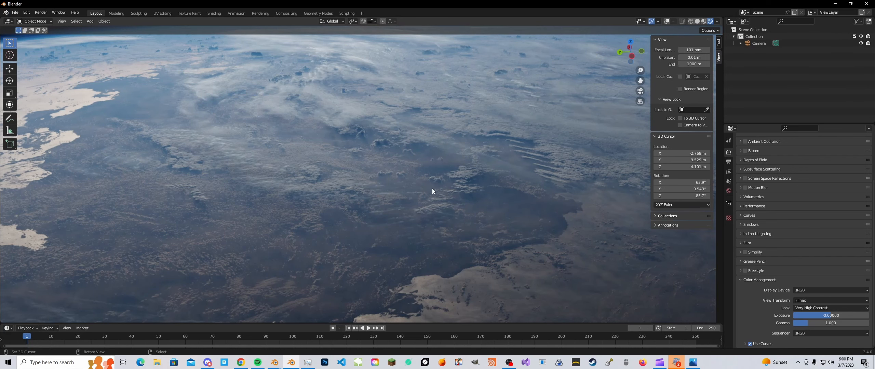
pyautogui.moveTo(432, 189); pyautogui.dragTo(411, 224, button='middle')
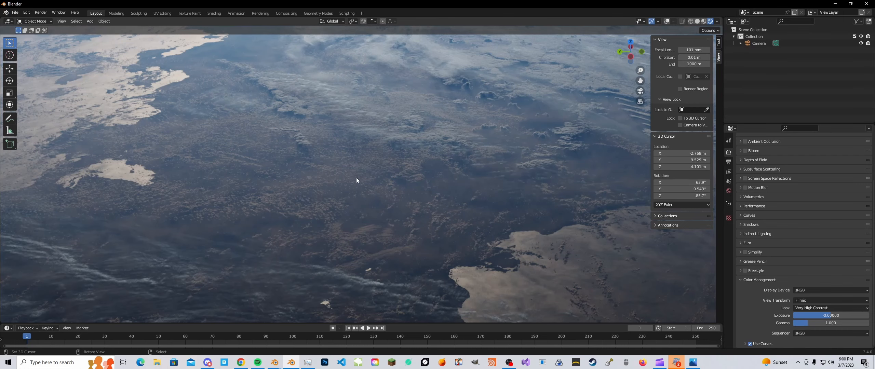
pyautogui.moveTo(357, 180); pyautogui.dragTo(340, 165, button='middle')
pyautogui.moveTo(340, 191); pyautogui.dragTo(339, 196, button='middle')
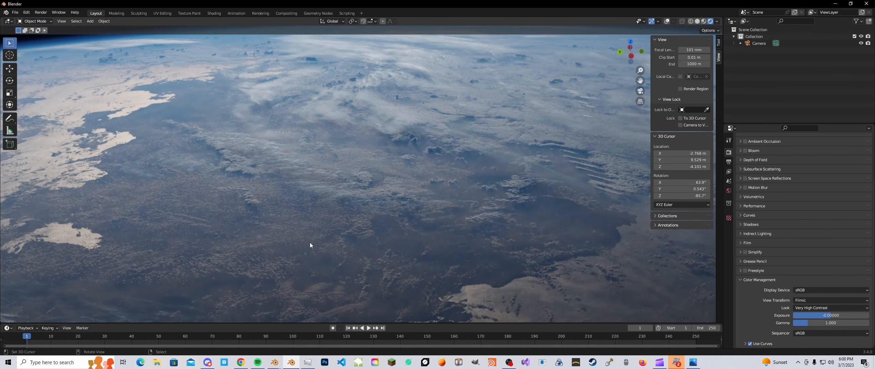
# - Examine the Earth's cloud shapes and atmospheric haze from the dim water area and rippled cloud bands to the horizon and dark side
pyautogui.moveTo(309, 244); pyautogui.dragTo(367, 258, button='middle')
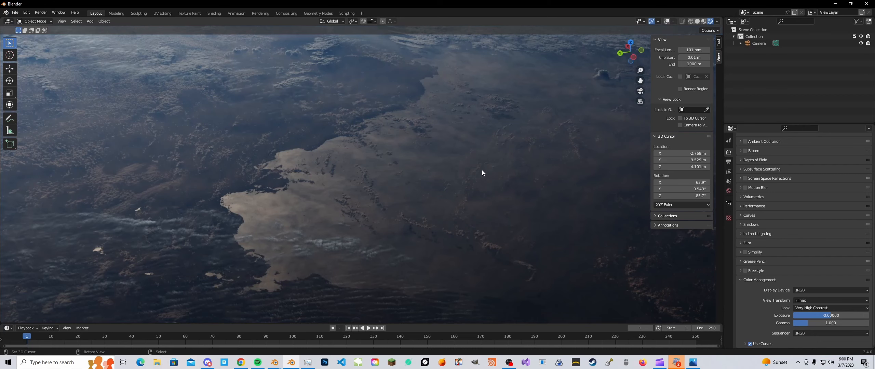
pyautogui.moveTo(452, 215); pyautogui.dragTo(327, 187, button='middle')
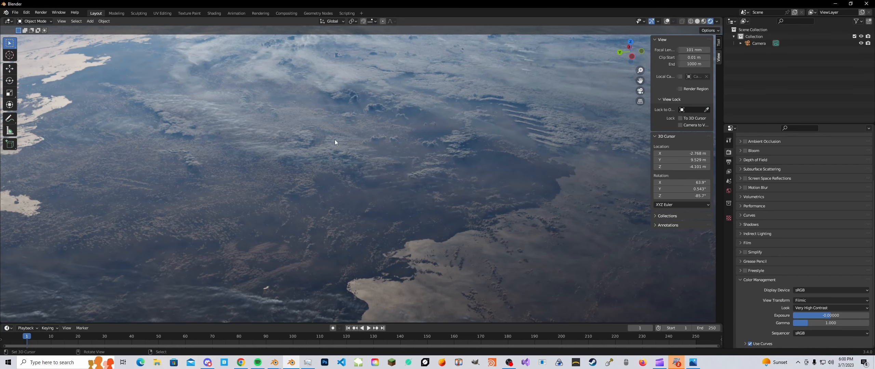
pyautogui.moveTo(382, 106); pyautogui.dragTo(381, 102, button='middle')
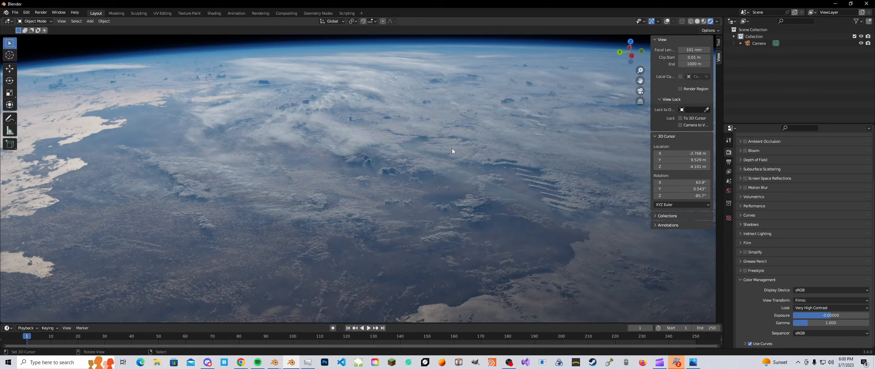
pyautogui.moveTo(452, 148); pyautogui.dragTo(448, 142, button='middle')
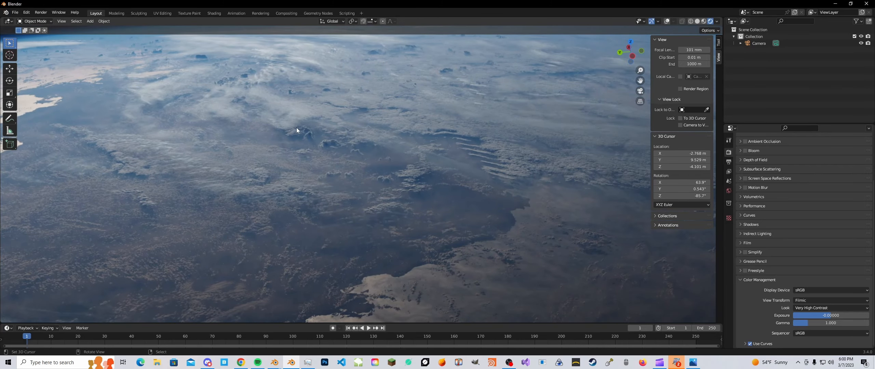
pyautogui.moveTo(296, 129); pyautogui.dragTo(441, 120, button='middle')
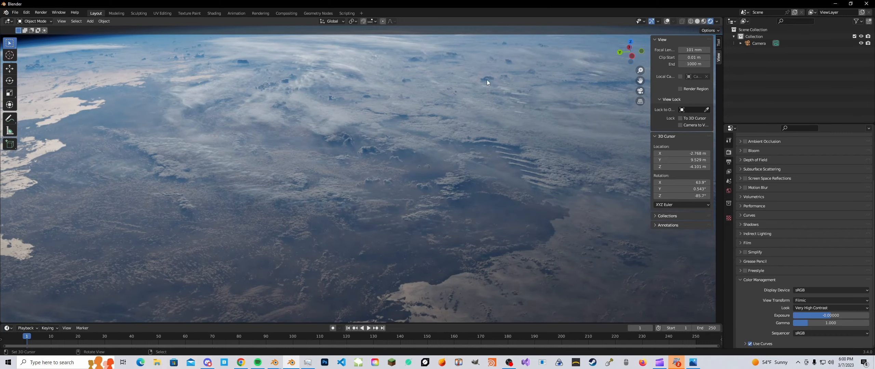
pyautogui.moveTo(480, 82); pyautogui.dragTo(344, 121, button='middle')
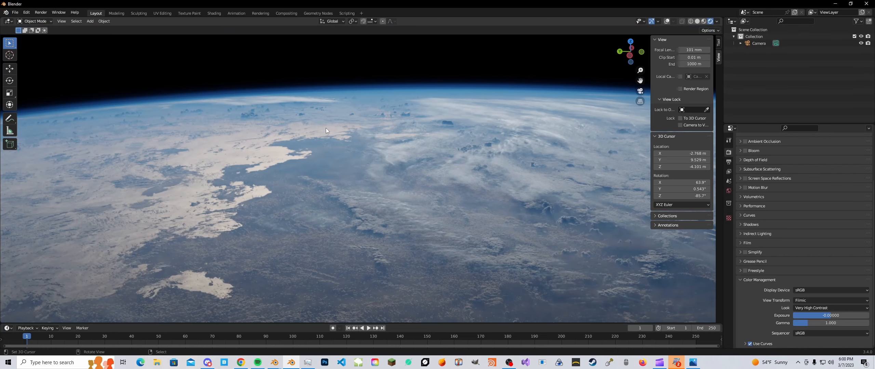
pyautogui.moveTo(314, 130); pyautogui.dragTo(315, 130, button='middle')
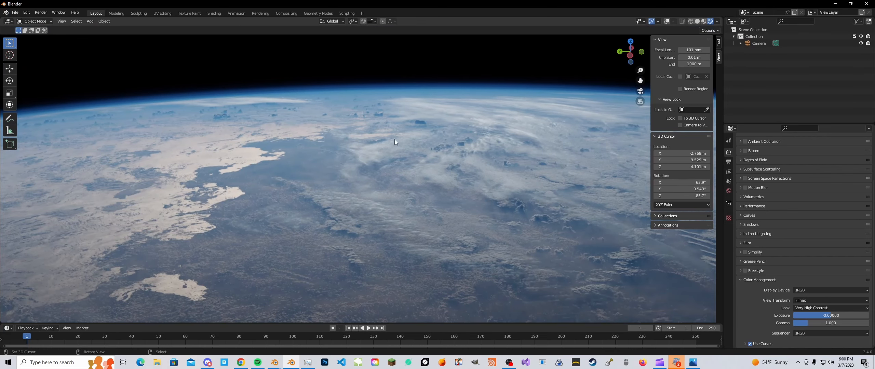
pyautogui.moveTo(367, 141); pyautogui.dragTo(383, 142, button='middle')
pyautogui.moveTo(206, 118); pyautogui.dragTo(198, 168, button='middle')
pyautogui.moveTo(278, 147)
pyautogui.mouseDown(button='middle')
pyautogui.moveTo(248, 144)
pyautogui.moveTo(302, 159)
pyautogui.moveTo(243, 154)
pyautogui.moveTo(244, 168)
pyautogui.mouseUp(button='middle')
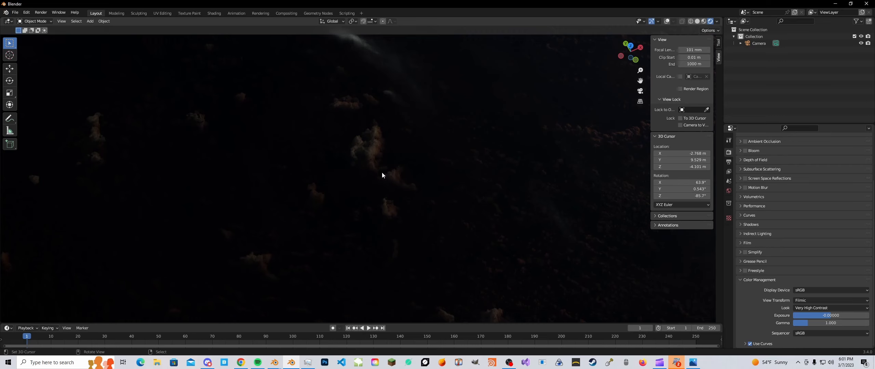
# - Switch to the planet project's Blender window and inspect the clouds across its render result for comparison
pyautogui.hotkey('alt', 'Tab')
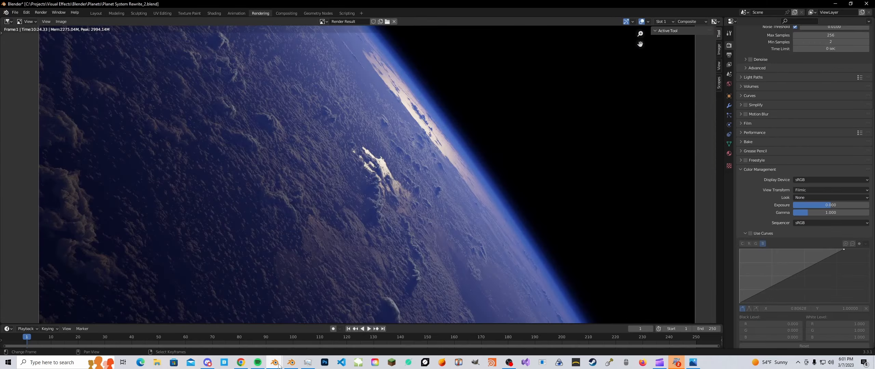
pyautogui.moveTo(261, 210); pyautogui.dragTo(132, 197, button='middle')
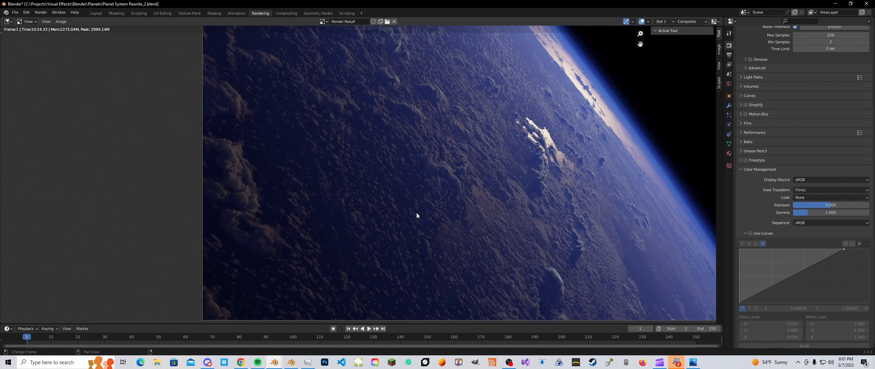
pyautogui.moveTo(346, 193); pyautogui.dragTo(221, 189, button='middle')
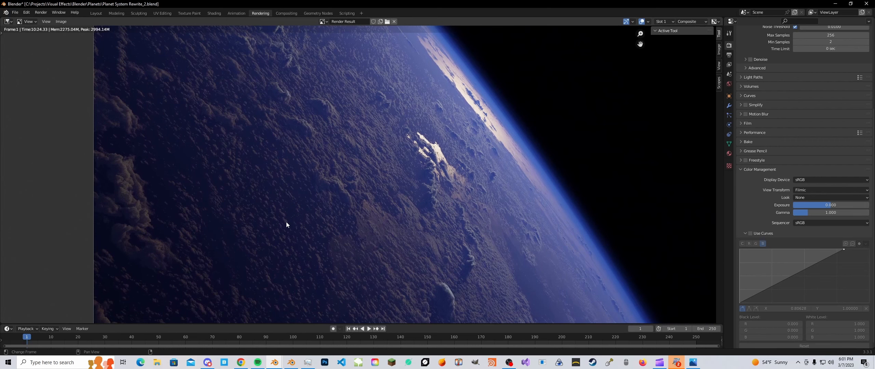
# - Return to the Earth scene's Blender window and set its color management Look to None to judge the dimly lit clouds
pyautogui.moveTo(274, 364)
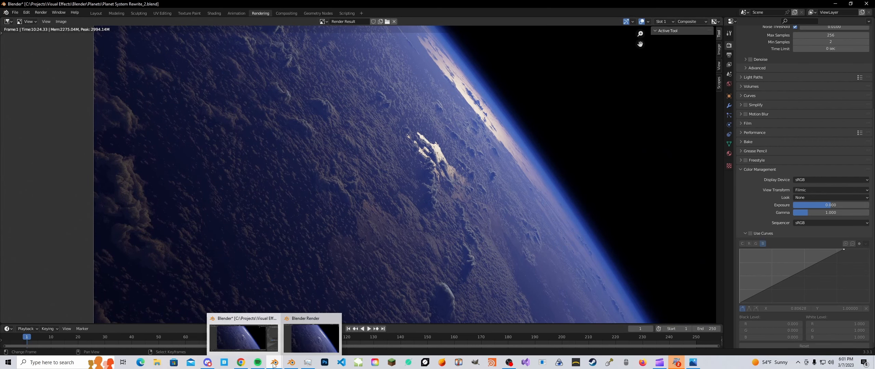
pyautogui.click(289, 337)
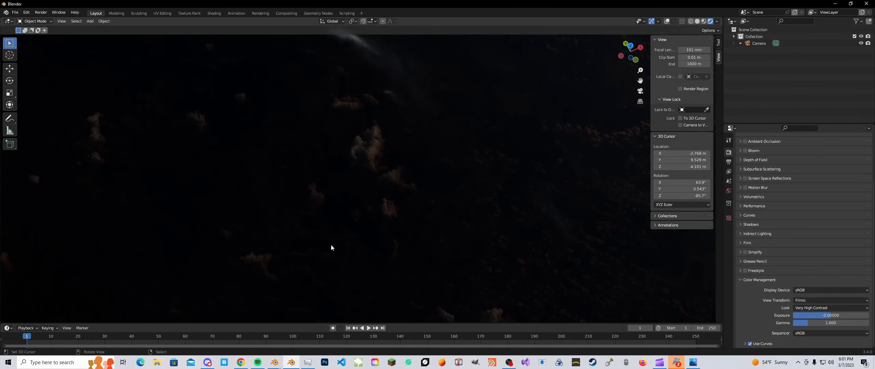
pyautogui.click(813, 307)
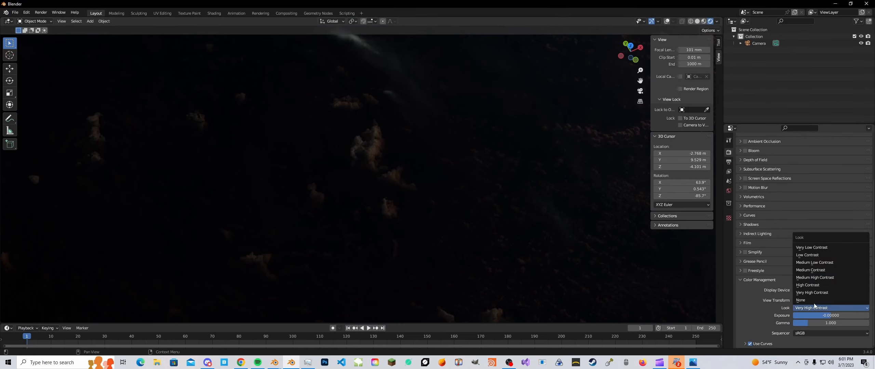
pyautogui.click(812, 300)
pyautogui.moveTo(368, 162); pyautogui.dragTo(372, 135, button='middle')
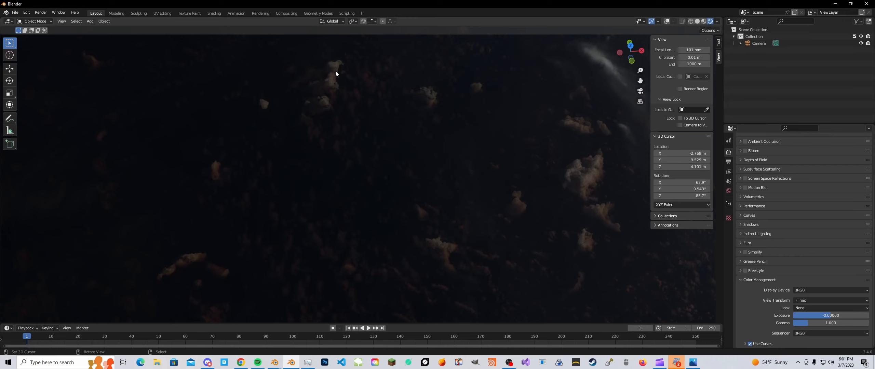
pyautogui.moveTo(334, 72); pyautogui.dragTo(323, 85, button='middle')
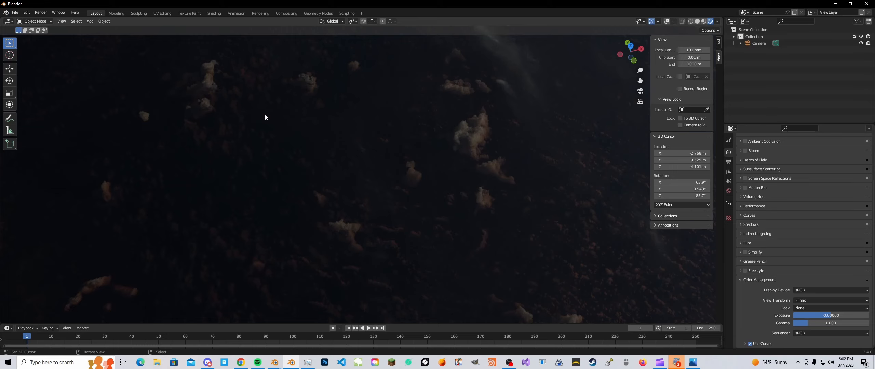
pyautogui.moveTo(265, 117); pyautogui.dragTo(355, 143, button='middle')
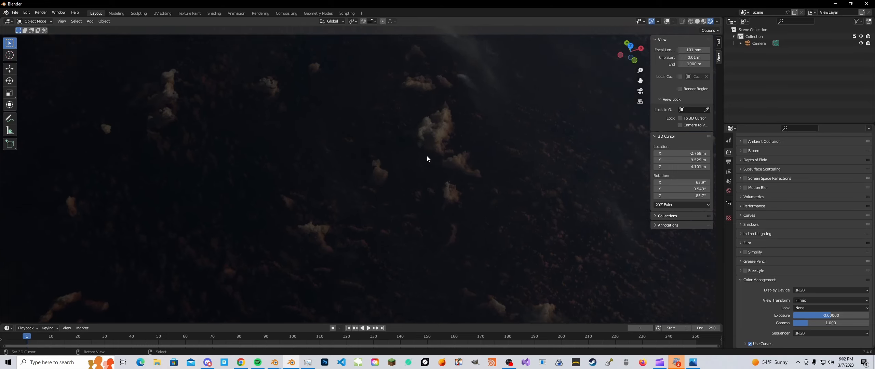
# - Examine the Earth's horizon, bright water and layered clouds from several angles with the neutral color look
pyautogui.moveTo(427, 158); pyautogui.dragTo(361, 165, button='middle')
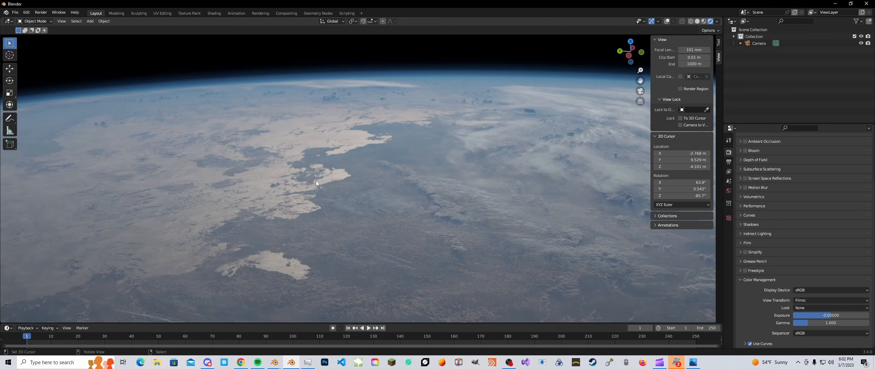
pyautogui.moveTo(316, 180)
pyautogui.mouseDown(button='middle')
pyautogui.moveTo(326, 171)
pyautogui.moveTo(325, 189)
pyautogui.mouseUp(button='middle')
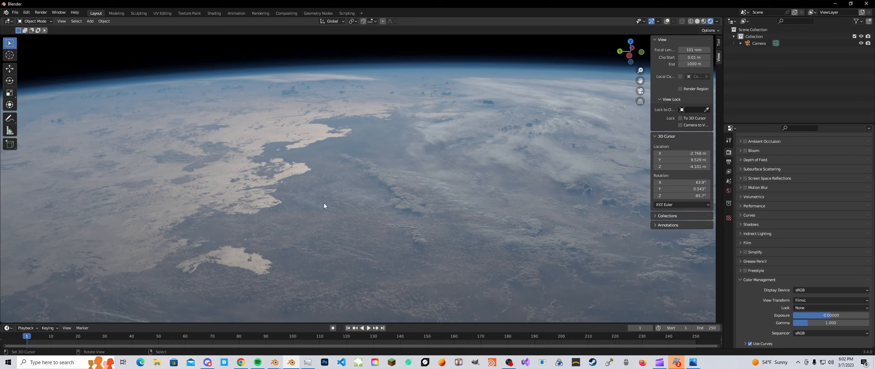
pyautogui.moveTo(322, 204); pyautogui.dragTo(338, 202, button='middle')
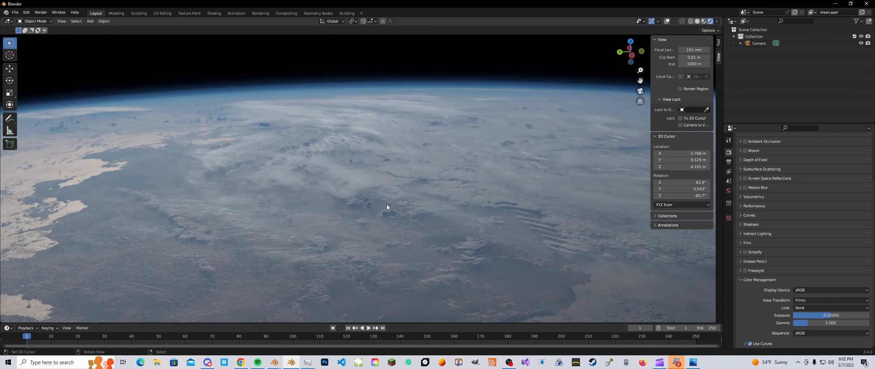
pyautogui.moveTo(408, 216); pyautogui.dragTo(431, 219, button='middle')
pyautogui.moveTo(432, 218); pyautogui.dragTo(376, 214, button='middle')
pyautogui.moveTo(378, 152); pyautogui.dragTo(459, 175, button='middle')
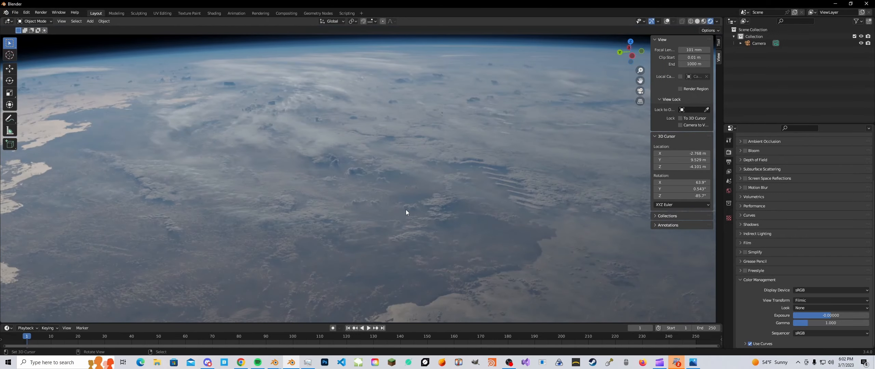
pyautogui.moveTo(406, 209); pyautogui.dragTo(290, 205, button='middle')
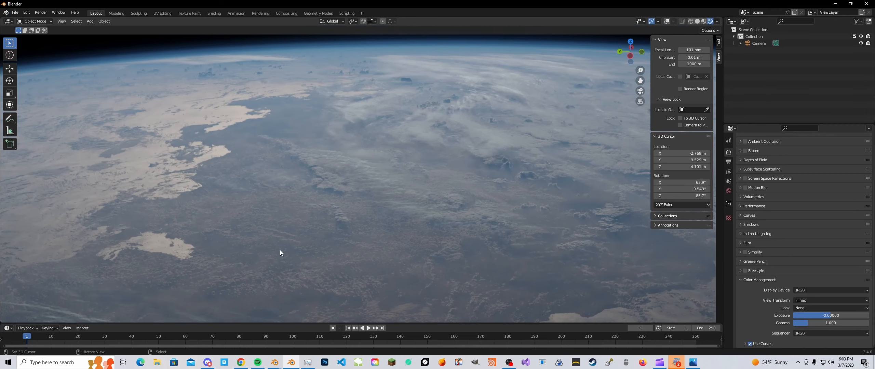
pyautogui.moveTo(280, 253); pyautogui.dragTo(299, 258, button='middle')
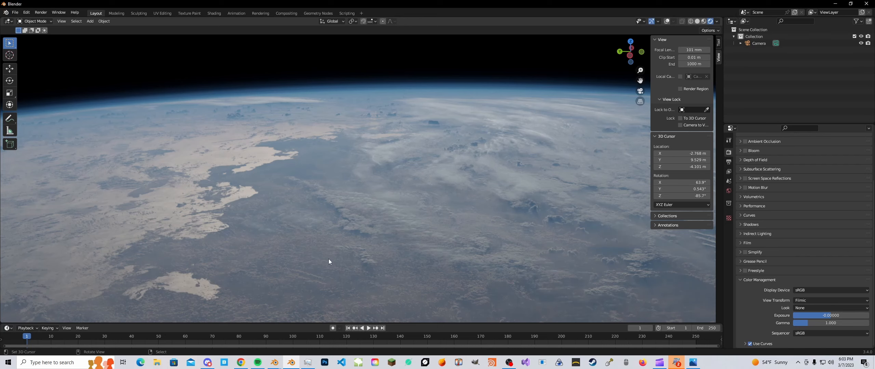
pyautogui.moveTo(378, 253); pyautogui.dragTo(385, 255, button='middle')
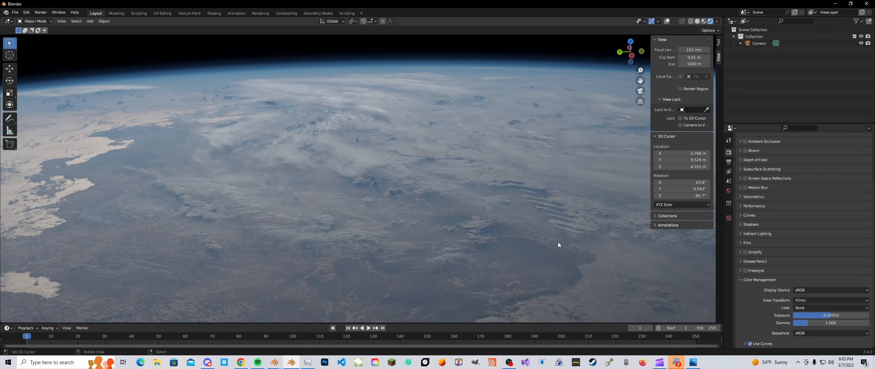
pyautogui.moveTo(530, 260); pyautogui.dragTo(525, 262, button='middle')
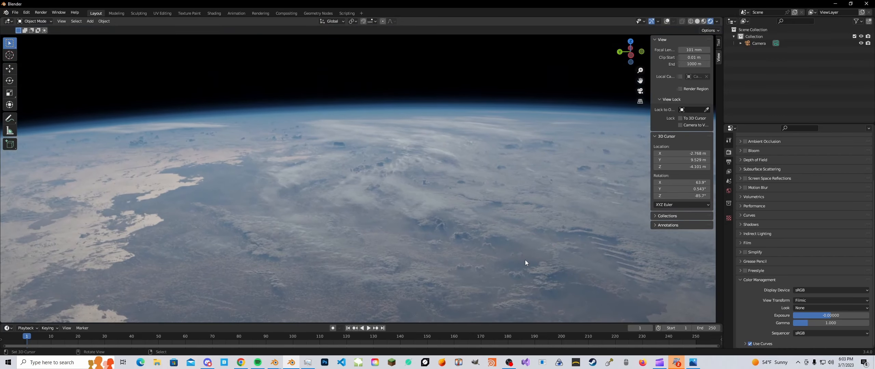